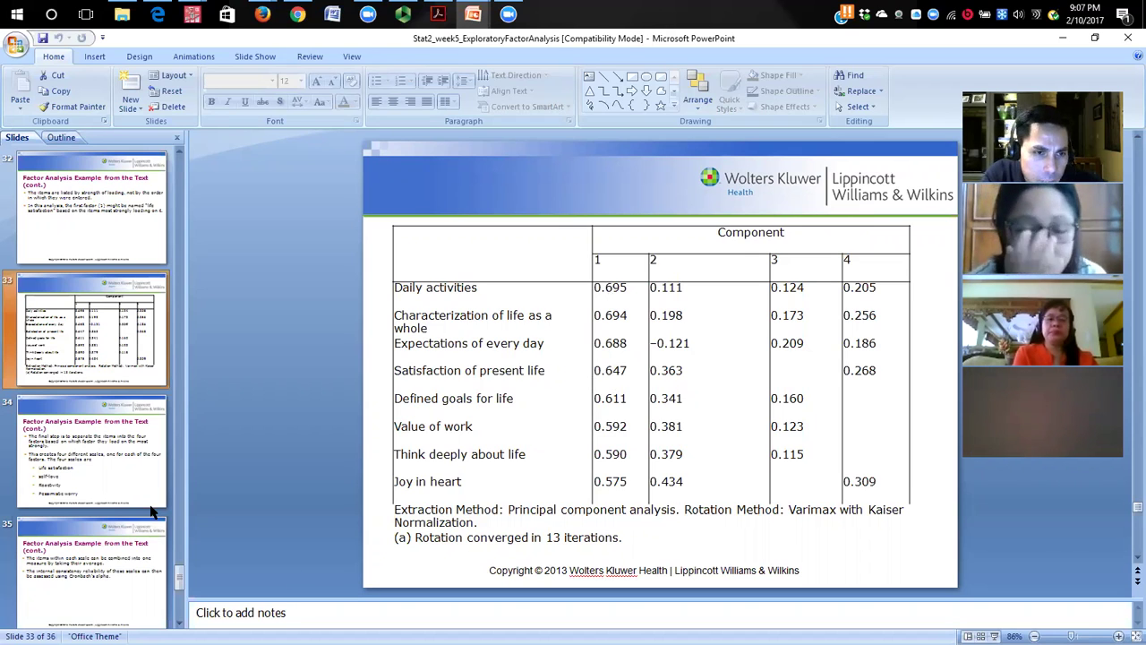
Review the four-scales slide 34 and return to the component loadings table on slide 33
left_click(101, 488)
left_click(128, 326)
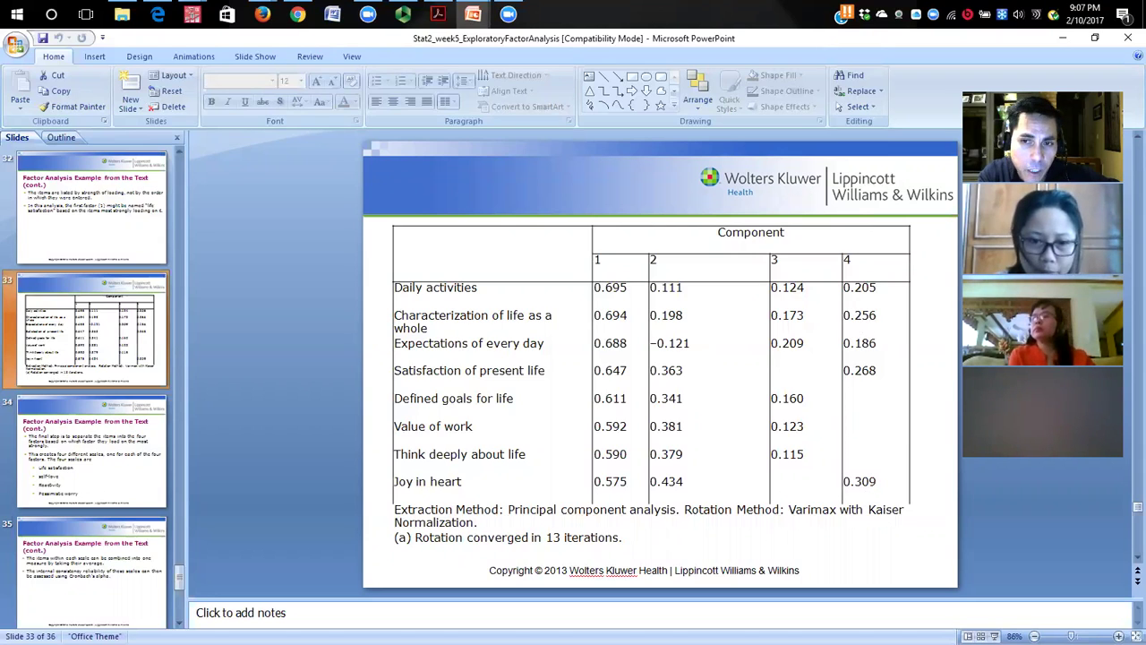
left_click(79, 441)
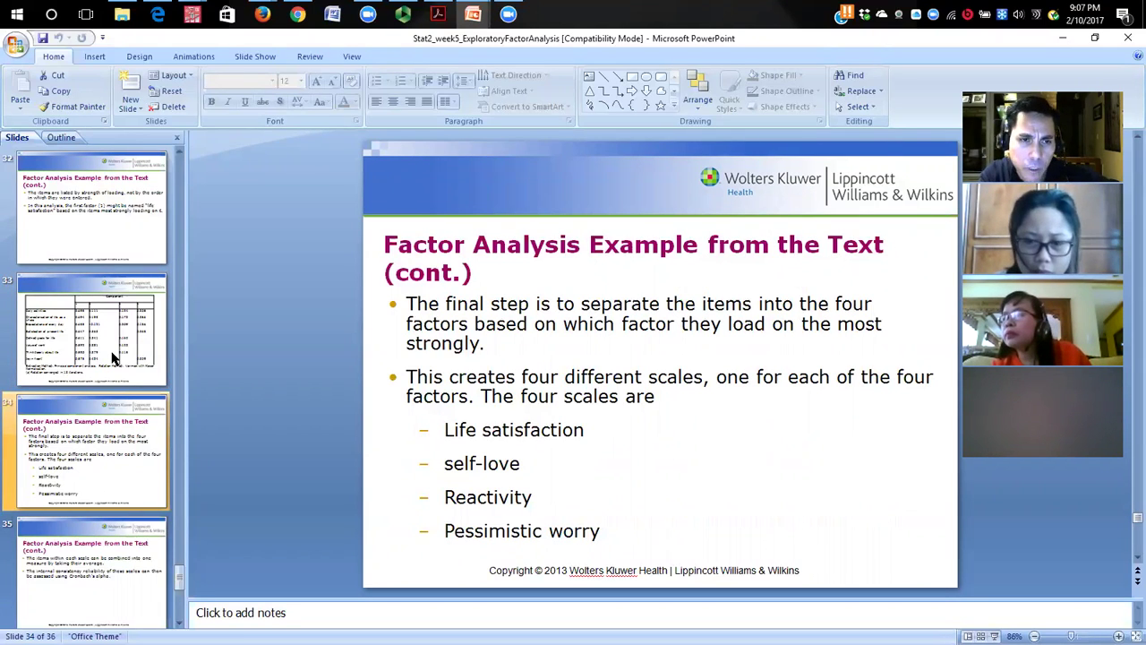
key("Page_Up")
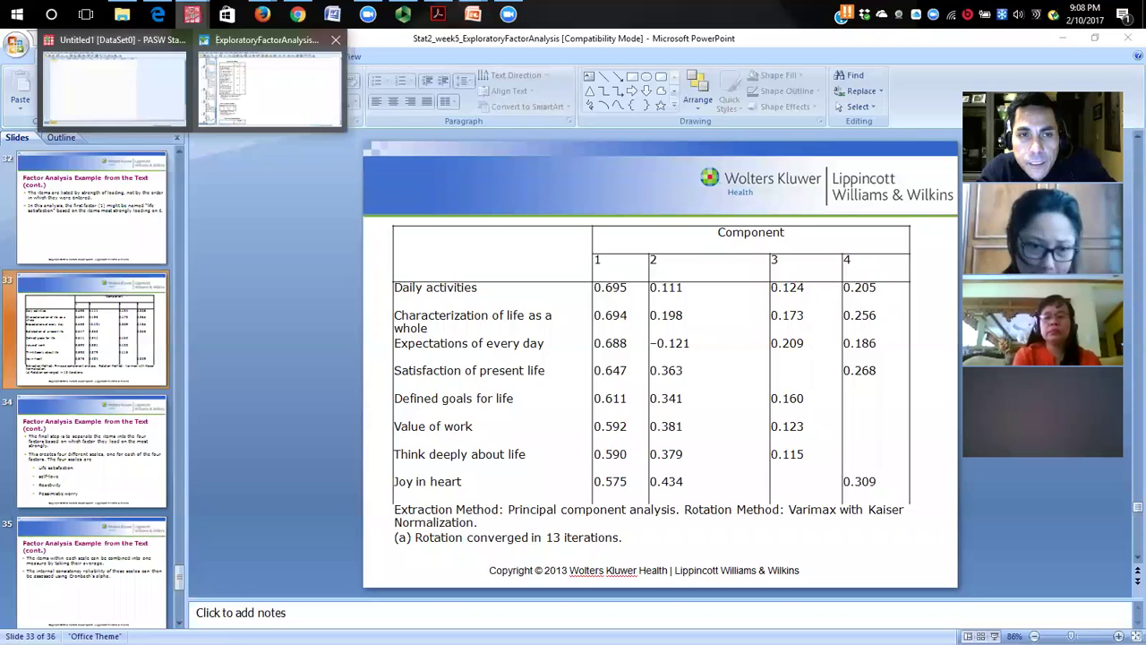
Switch to the ExploratoryFactorAnalysisWeeks5_6.spv output in PASW Statistics Viewer and examine the Factor Analysis correlation matrix with its one-tailed significance values
left_click(281, 90)
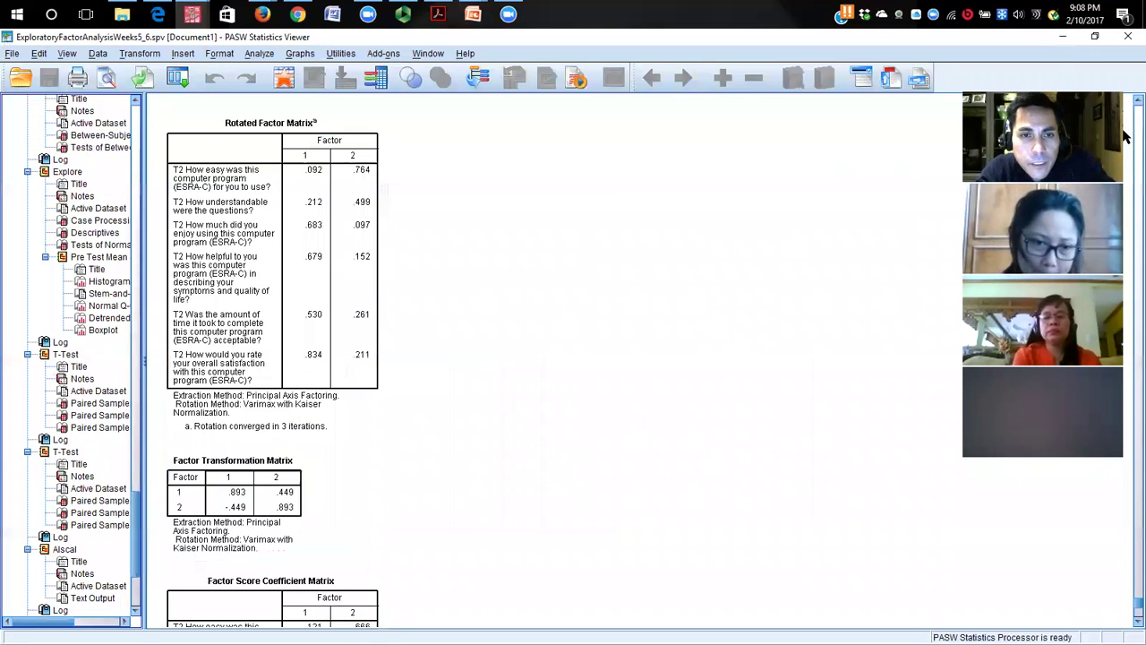
scroll(757, 513, "up", 15)
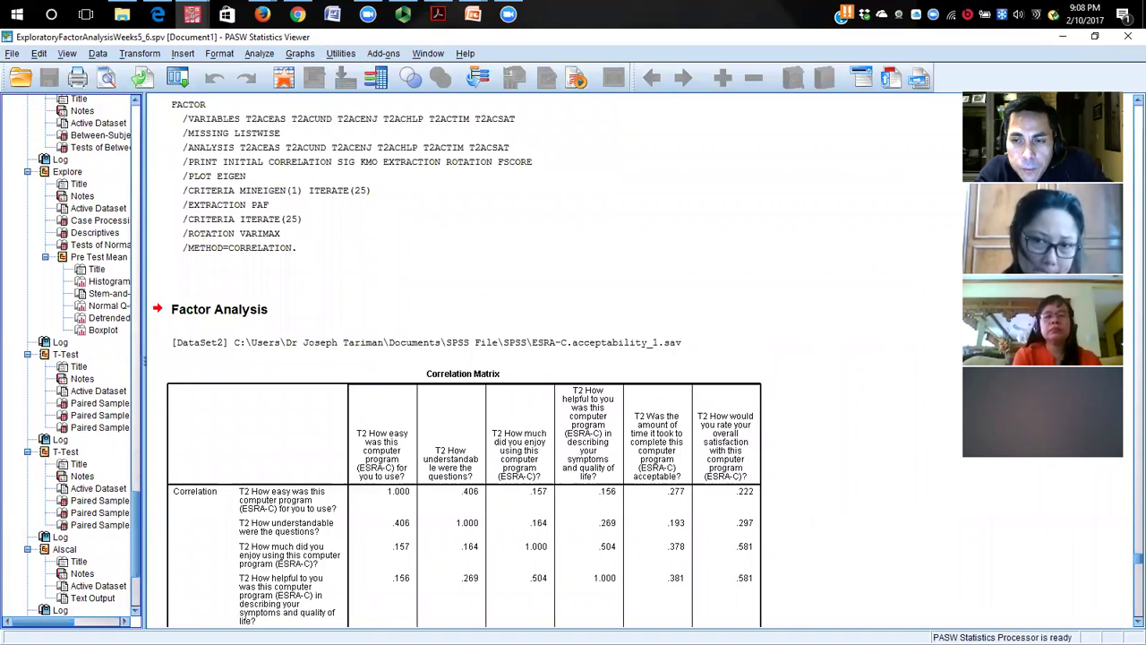
scroll(713, 448, "down", 3)
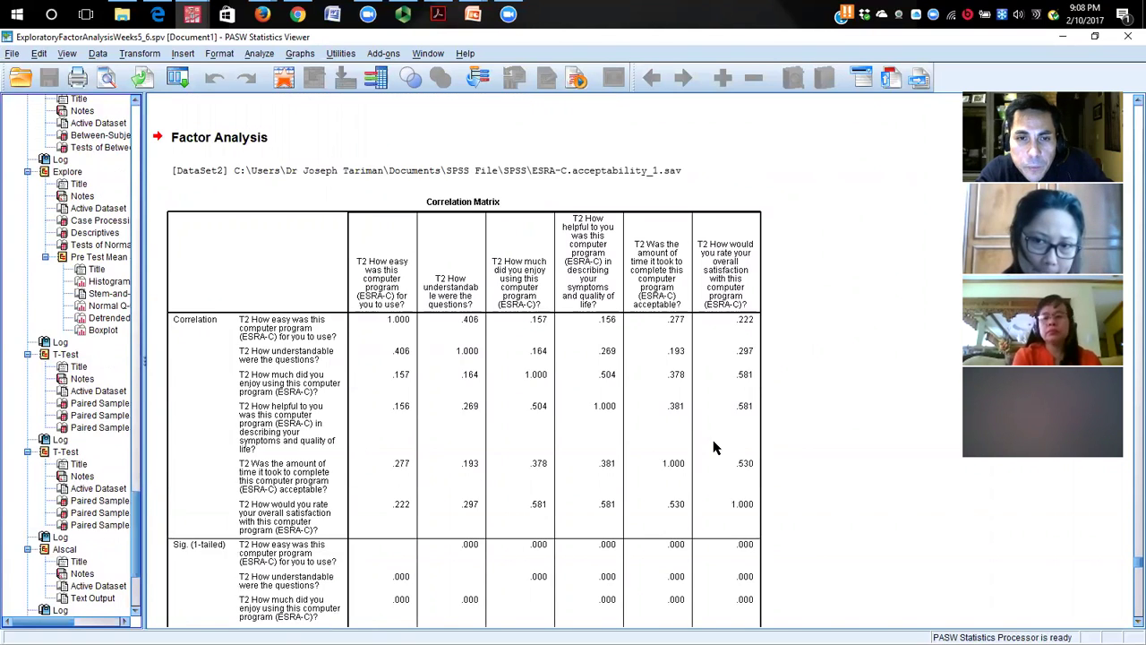
scroll(714, 448, "down", 1)
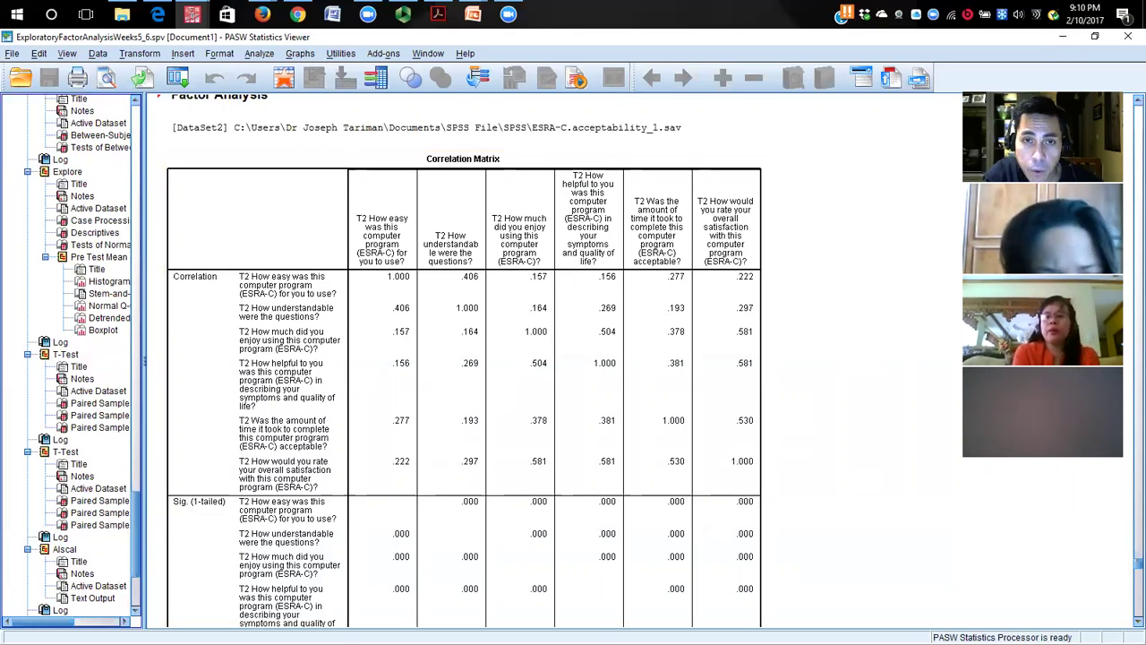
scroll(465, 360, "down", 1)
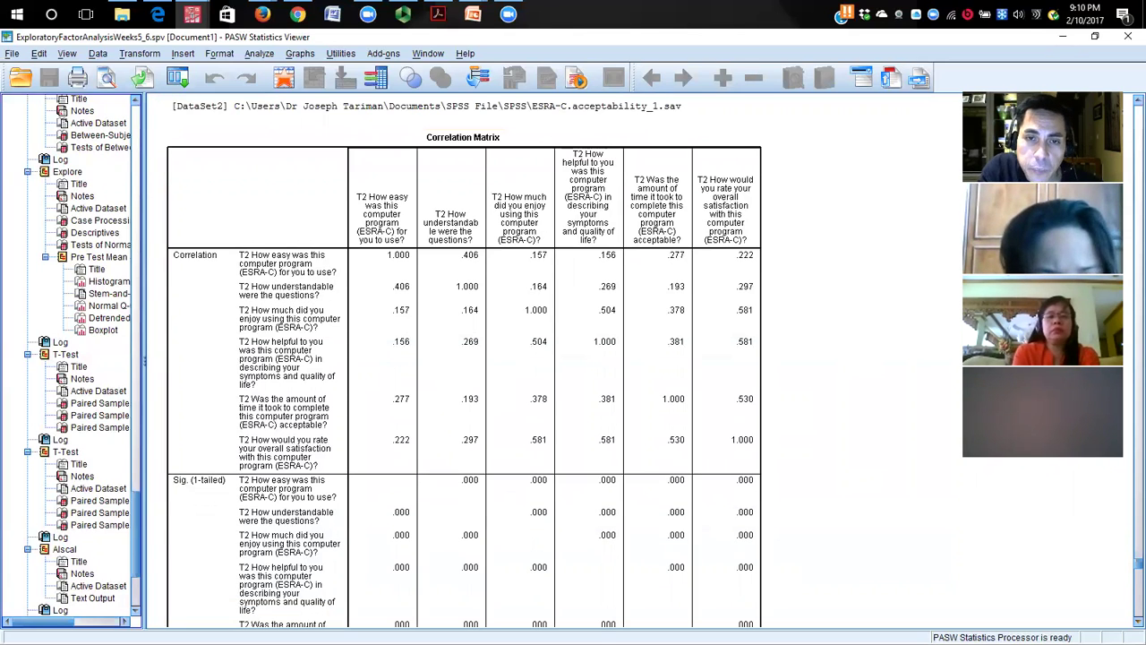
left_click(455, 266)
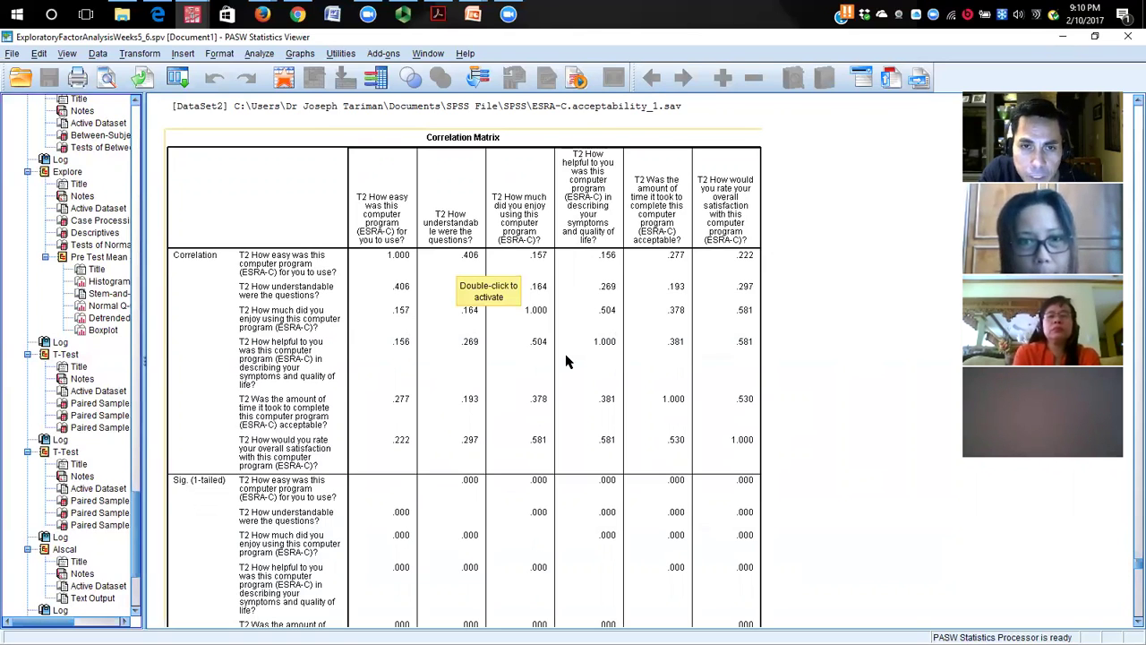
left_click(401, 260)
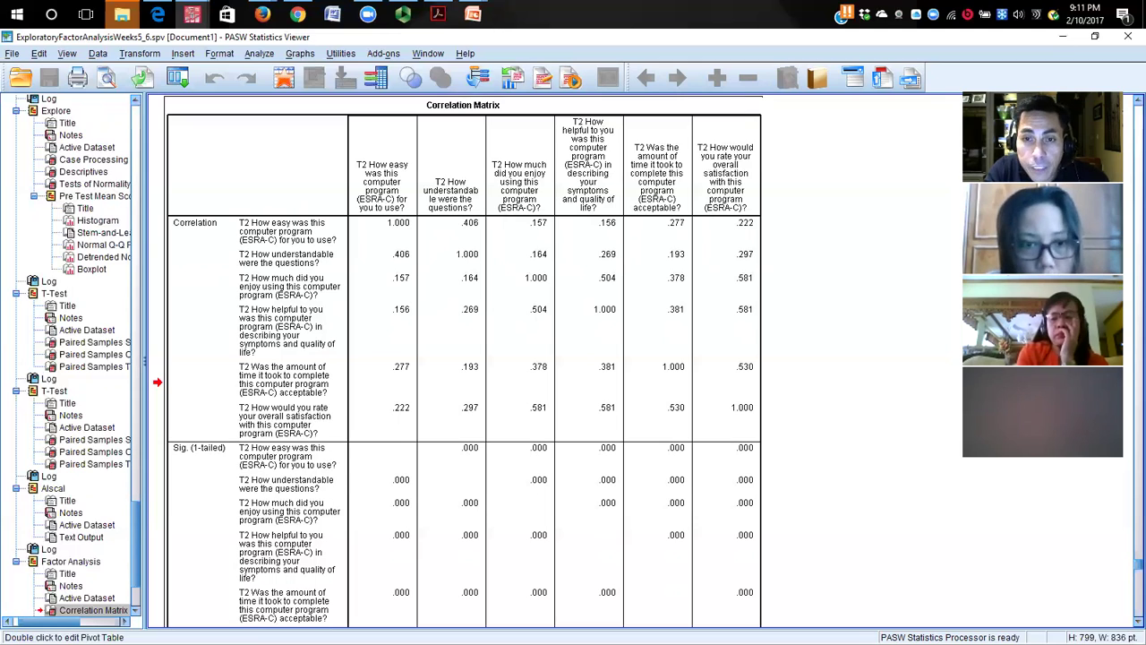
scroll(458, 360, "down", 1)
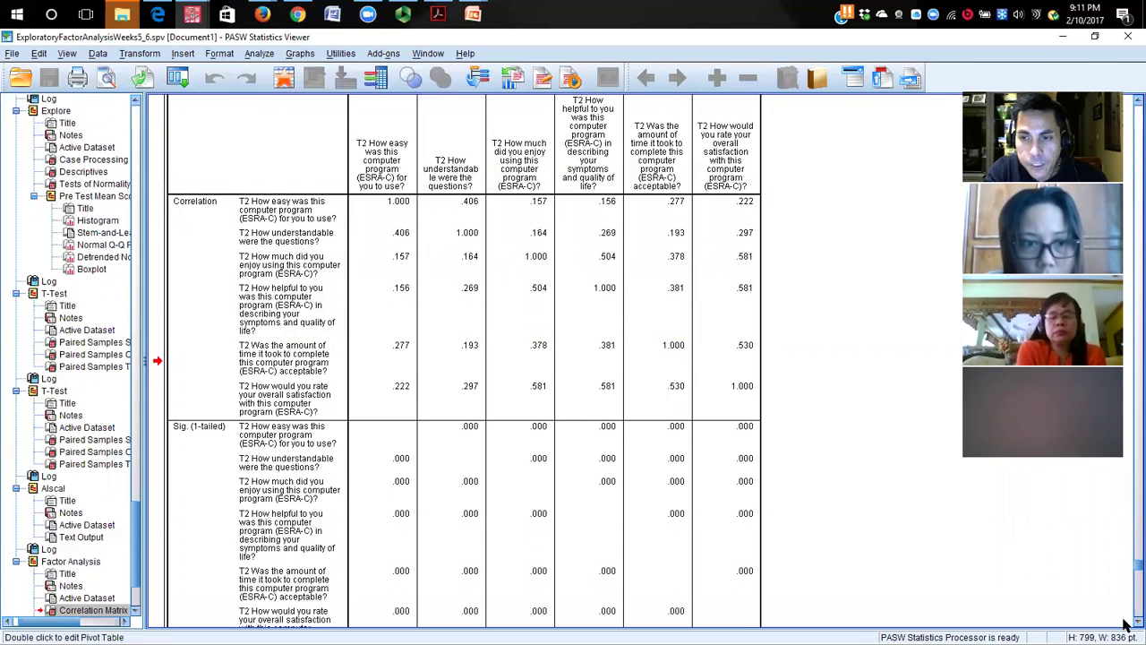
scroll(1126, 625, "down", 1)
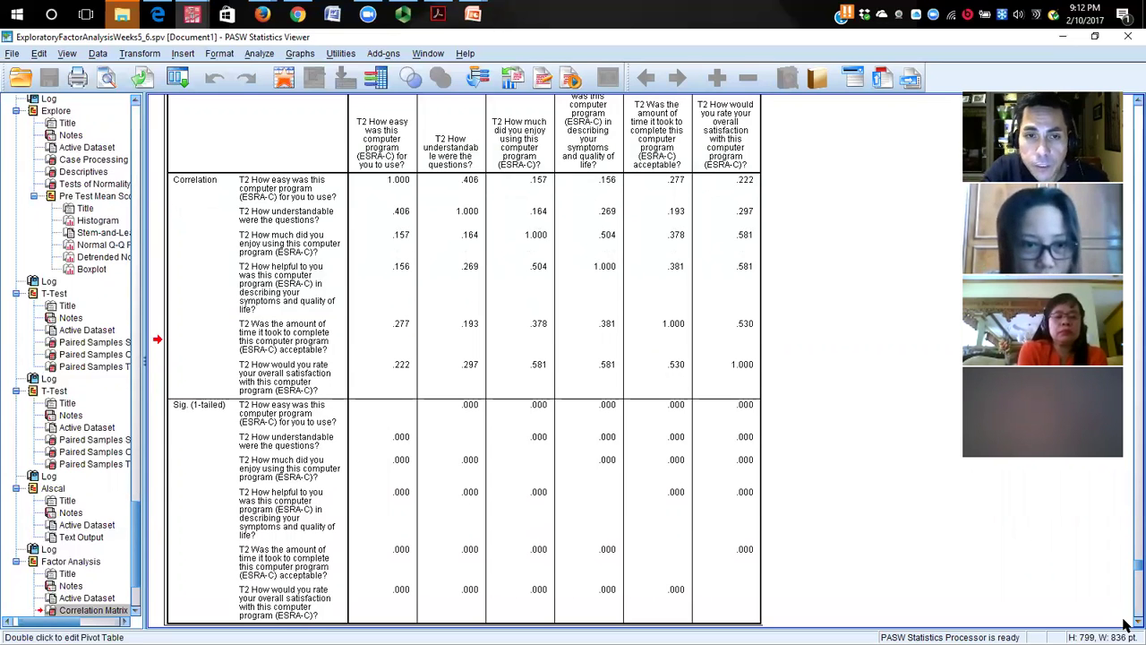
Examine the KMO and Bartlett's Test table below the correlation matrix
scroll(1125, 620, "down", 3)
scroll(1125, 624, "down", 3)
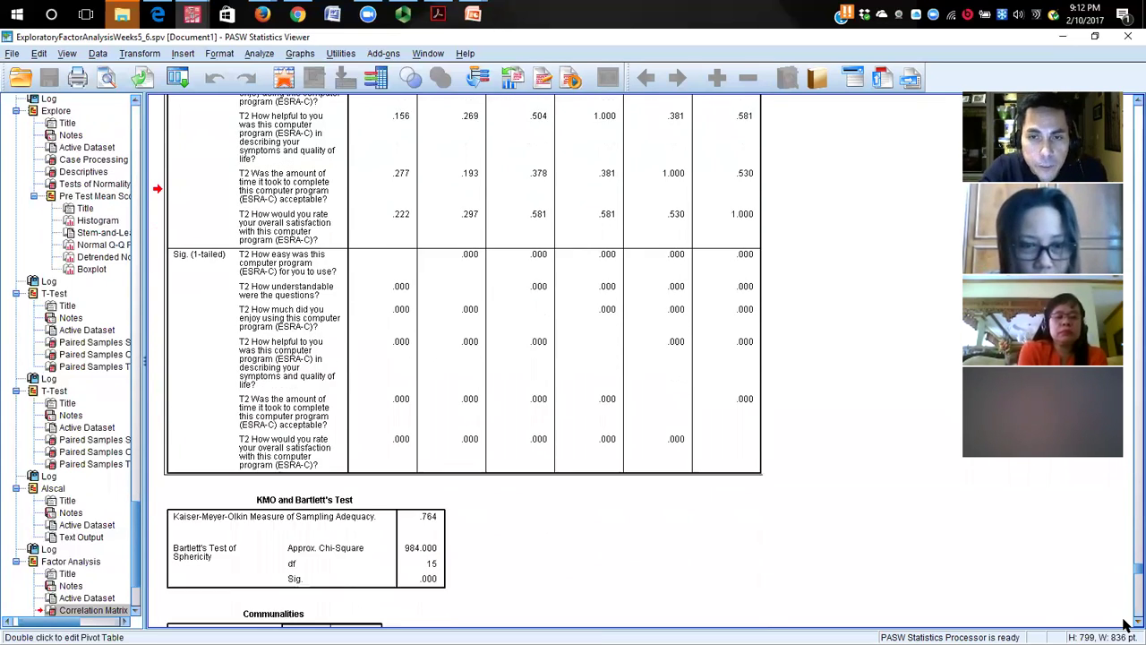
scroll(1125, 624, "down", 2)
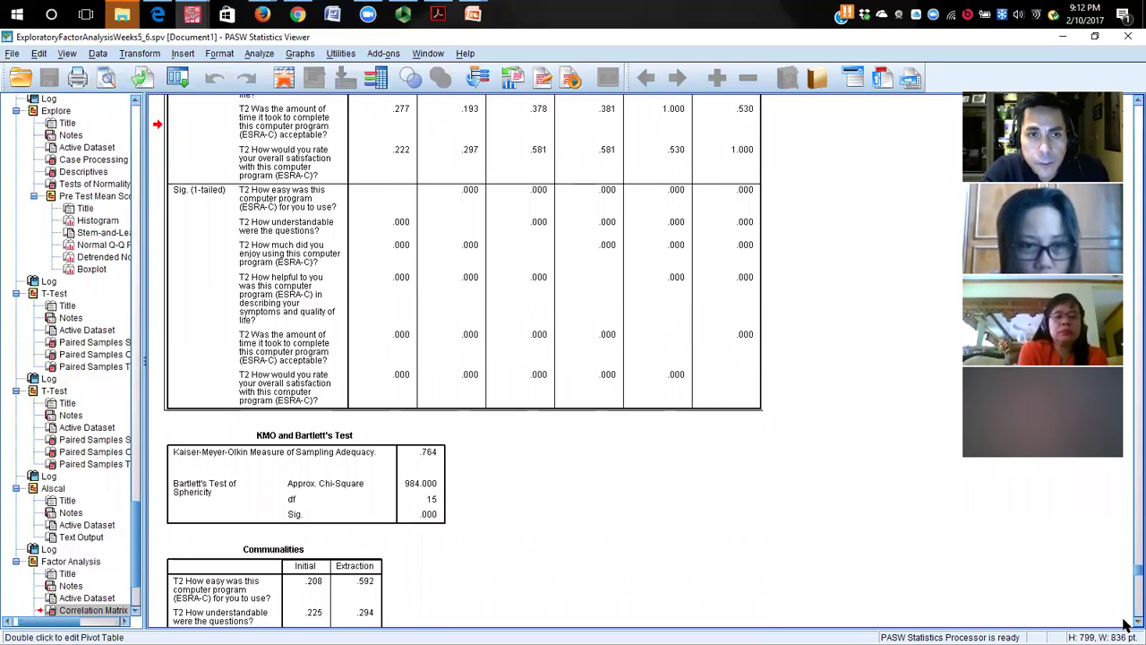
scroll(1124, 624, "down", 7)
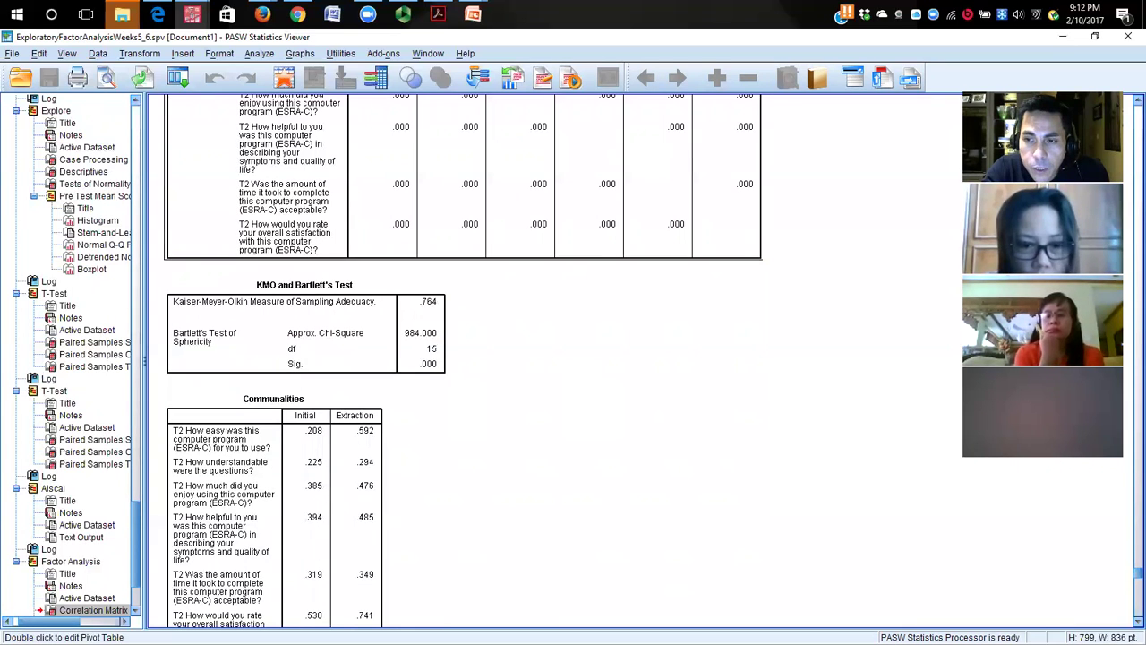
Review the Communalities table, comparing the initial and extraction values of the six T2 items
scroll(944, 466, "down", 4)
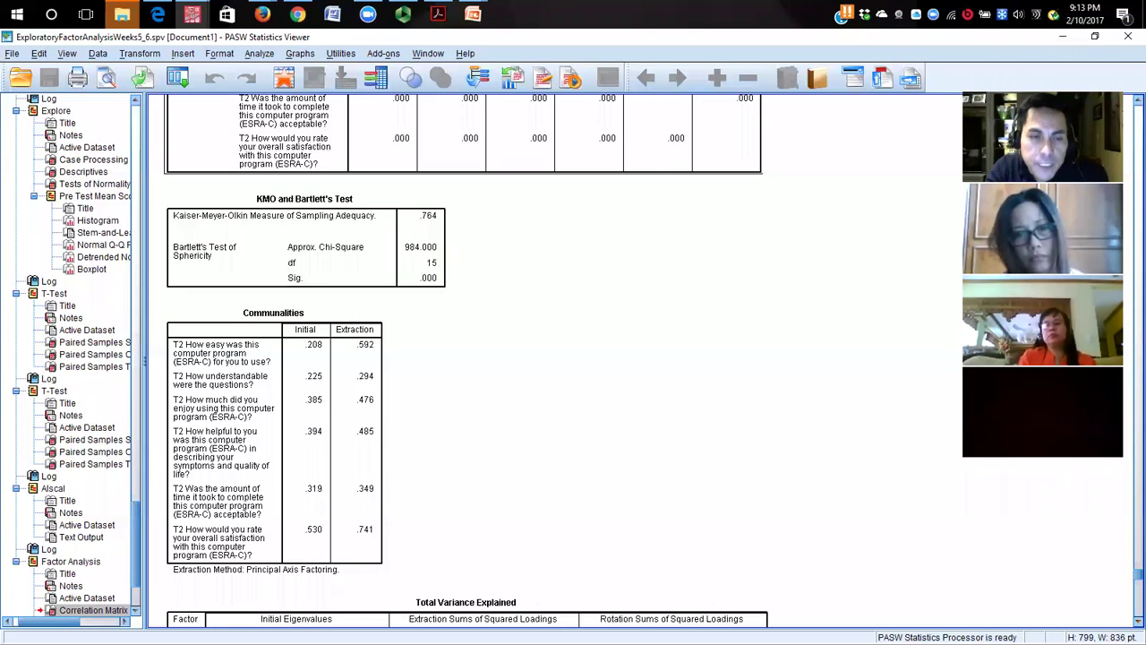
scroll(466, 360, "down", 1)
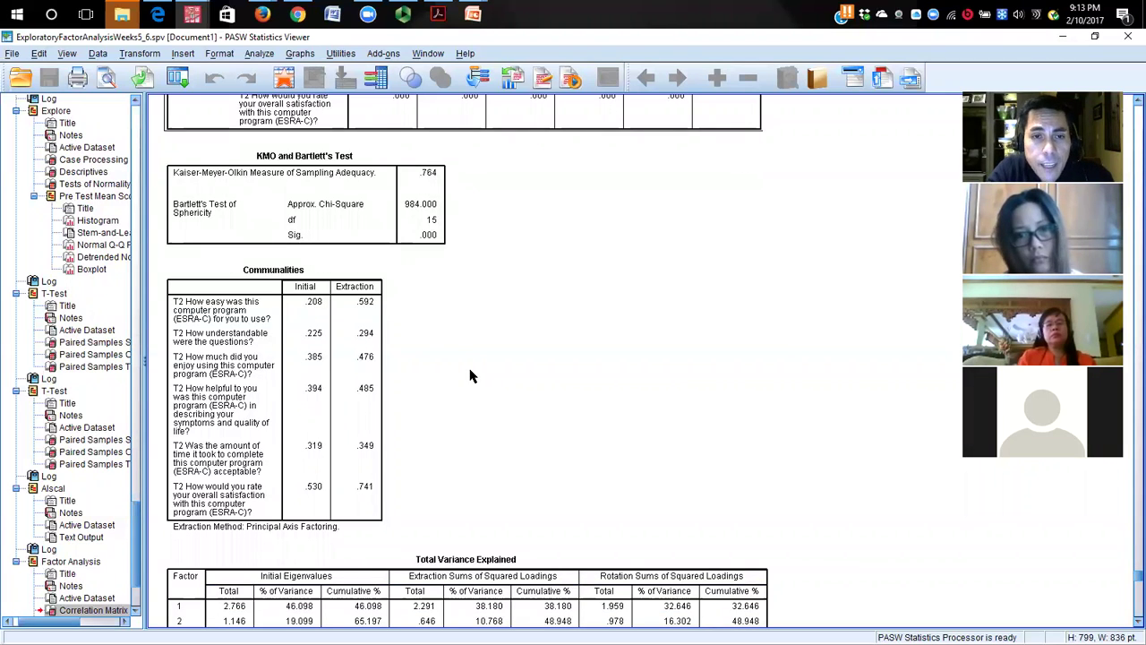
left_click(380, 305)
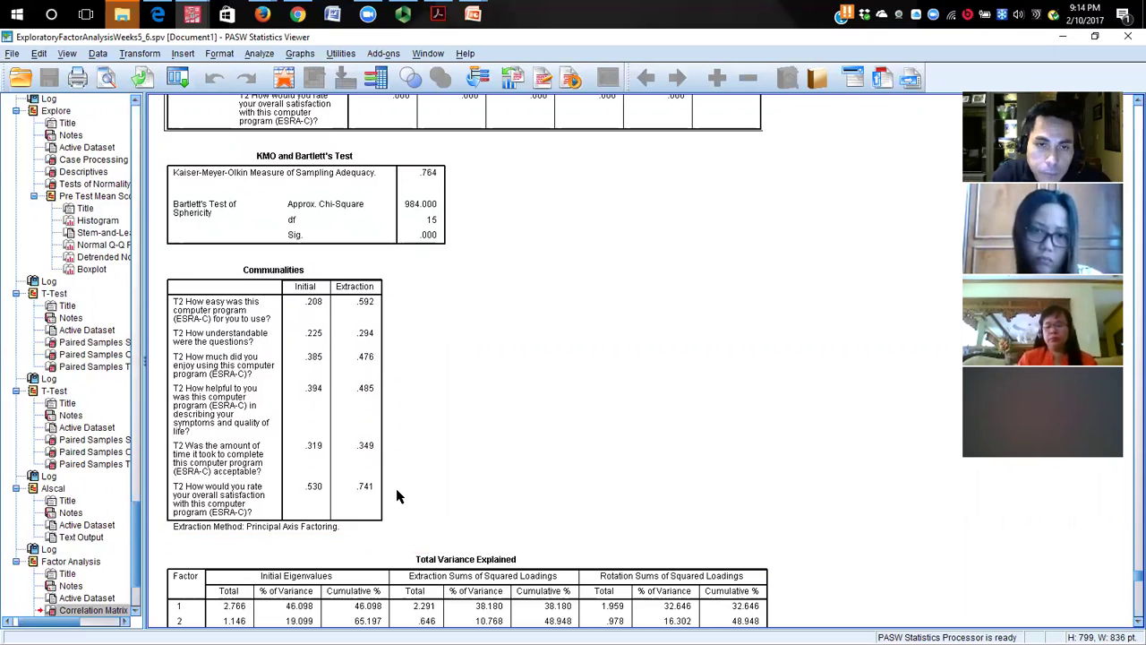
left_click(377, 322)
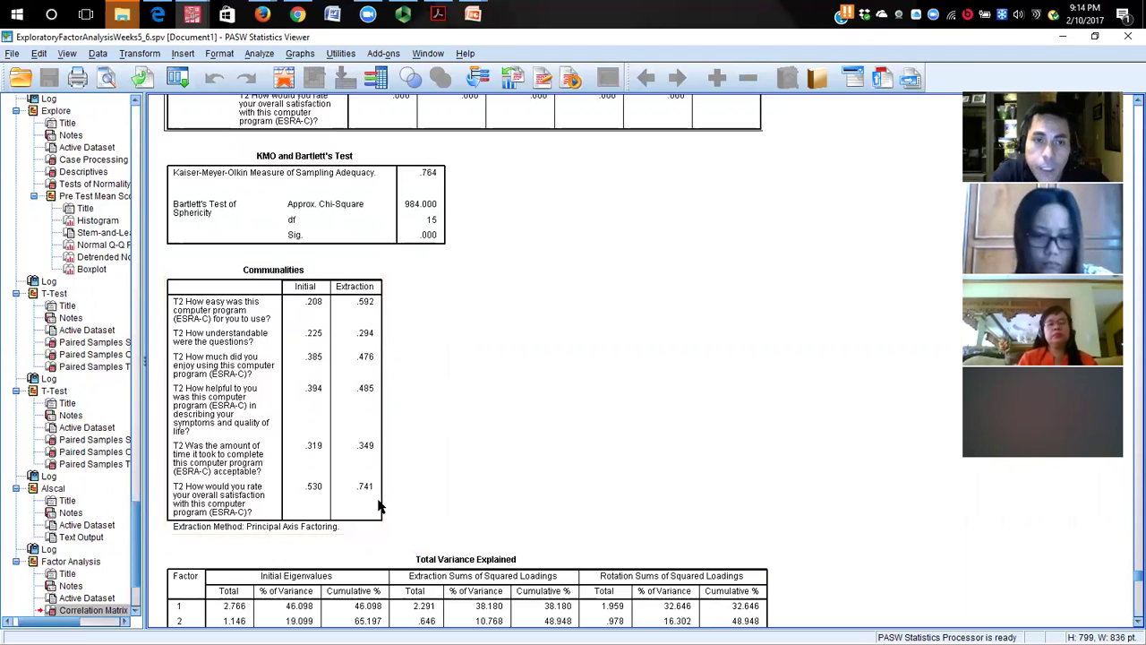
left_click(793, 394)
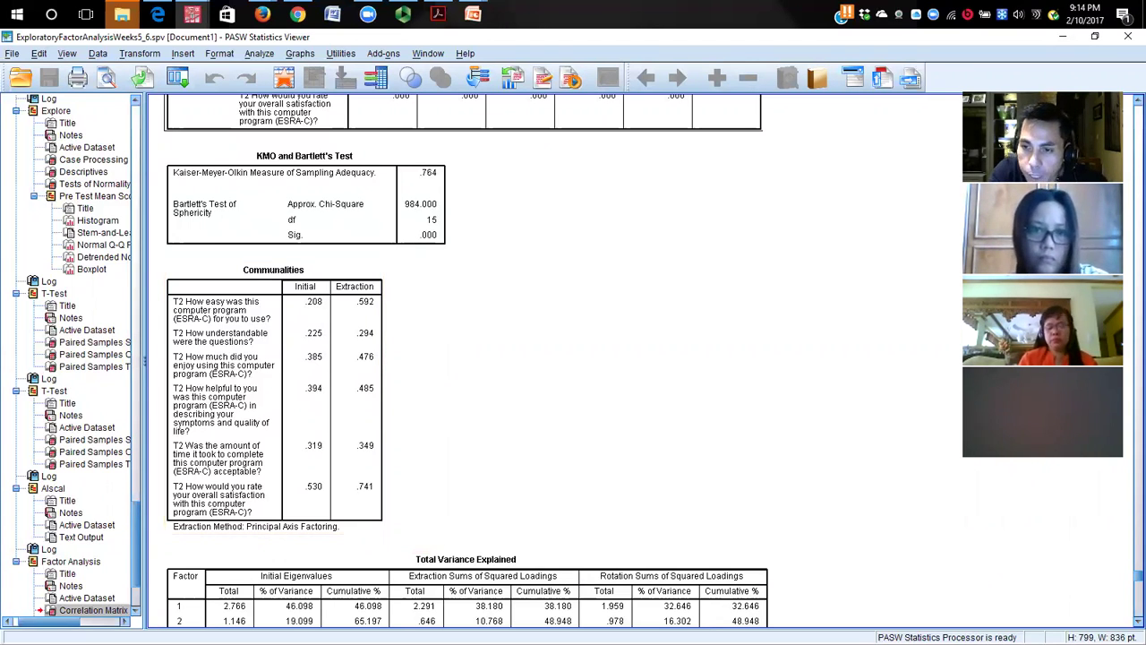
Examine the Total Variance Explained table, including the initial eigenvalues and cumulative percentages of the factors
scroll(465, 358, "down", 3)
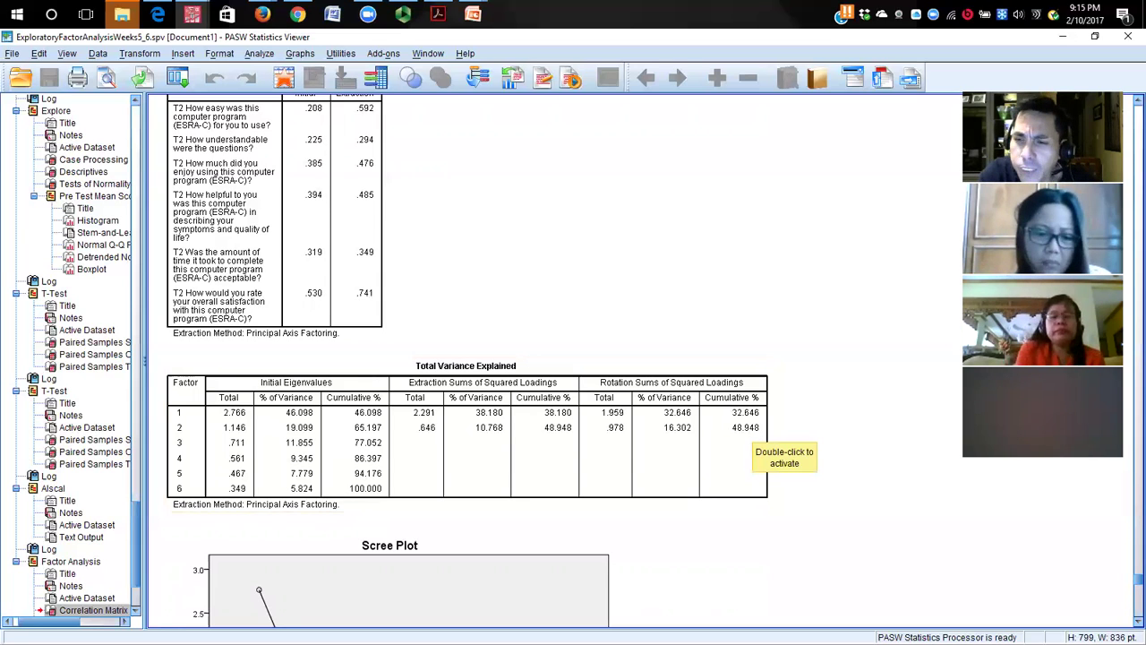
scroll(1075, 628, "down", 3)
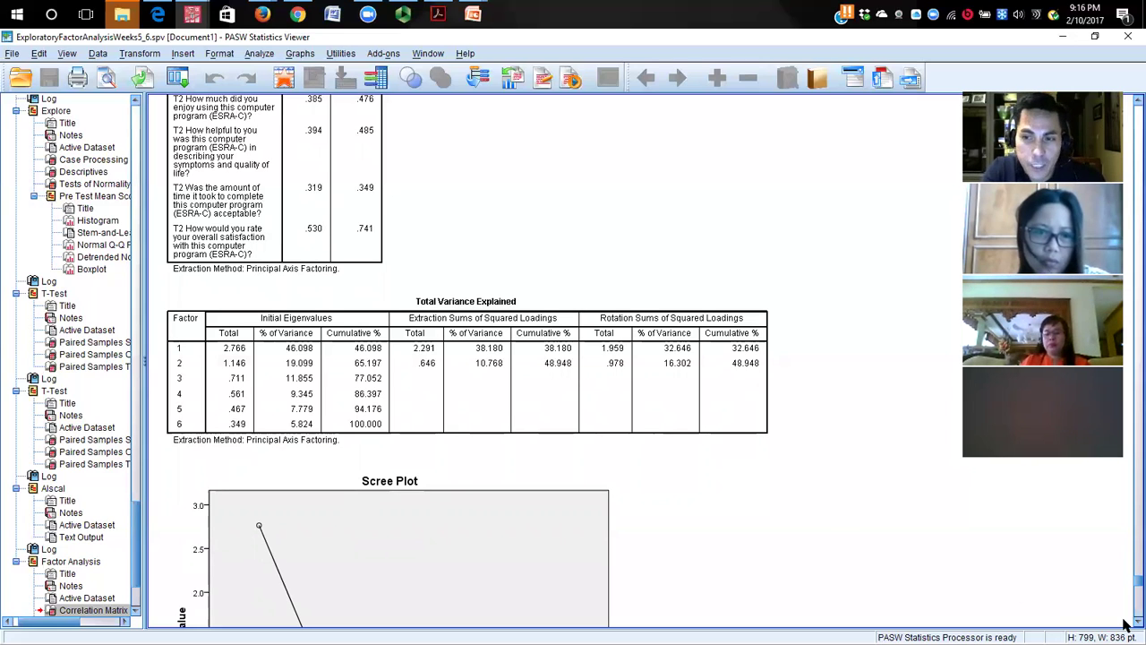
scroll(1127, 626, "down", 1)
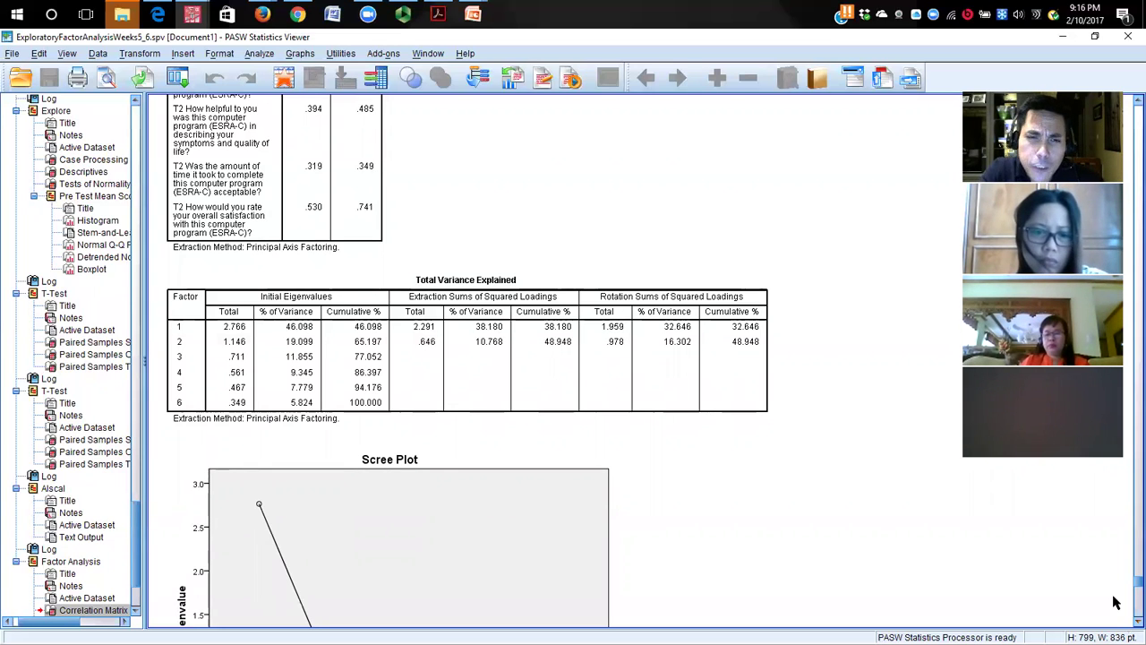
left_click(369, 391)
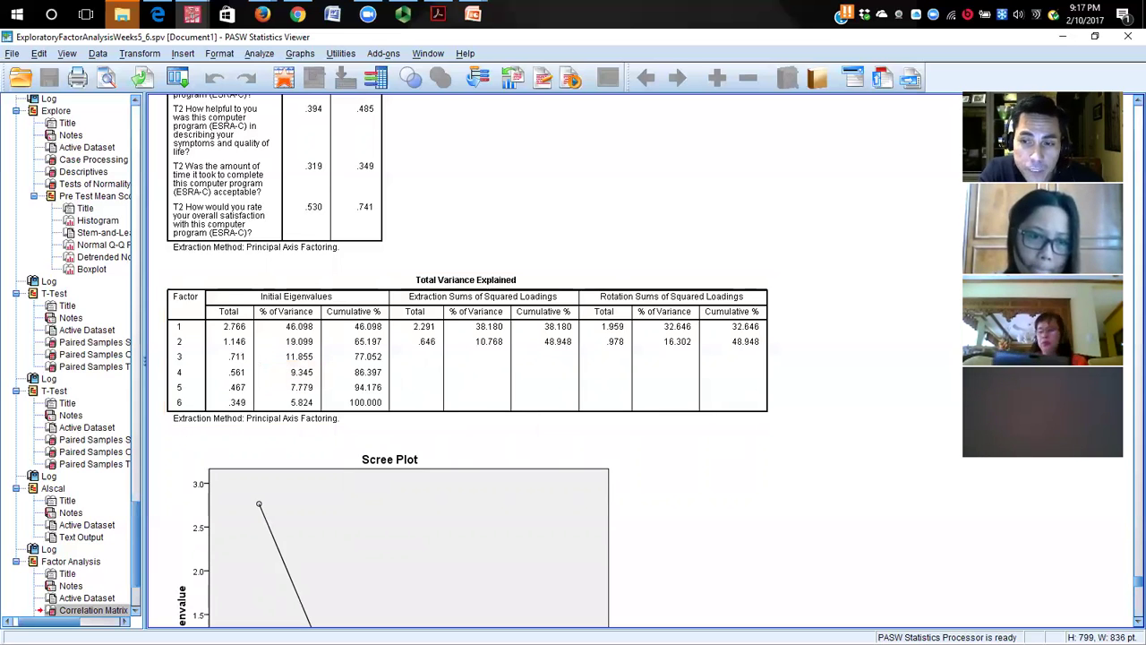
Examine the scree plot together with the Total Variance Explained table to judge how many factors to retain
scroll(555, 359, "down", 3)
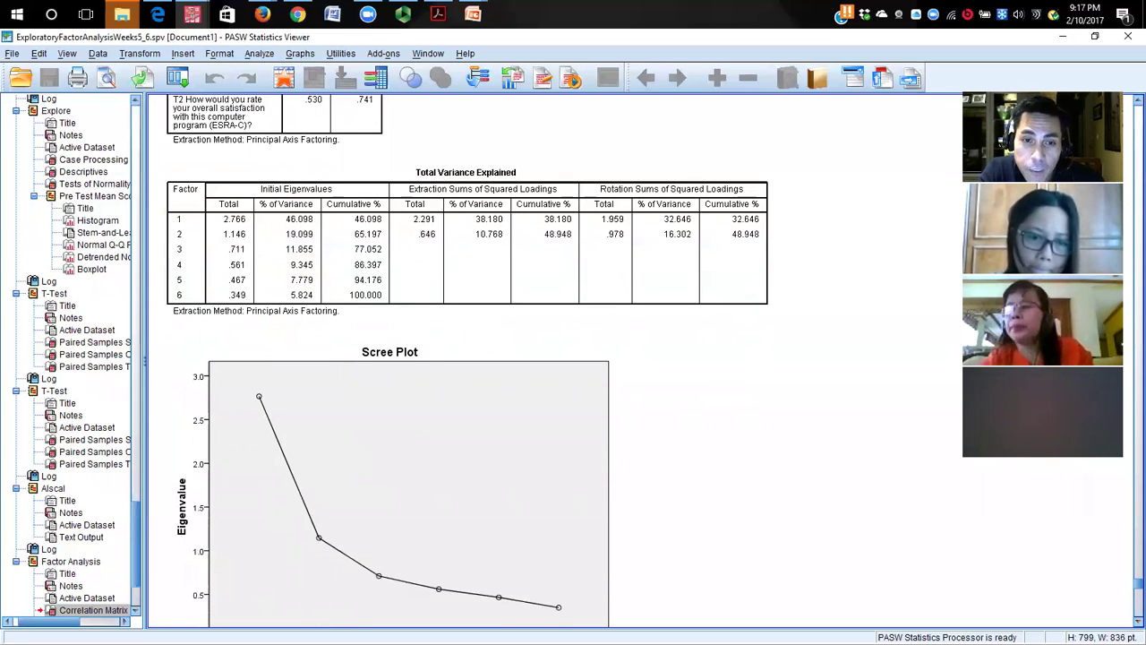
scroll(312, 504, "down", 2)
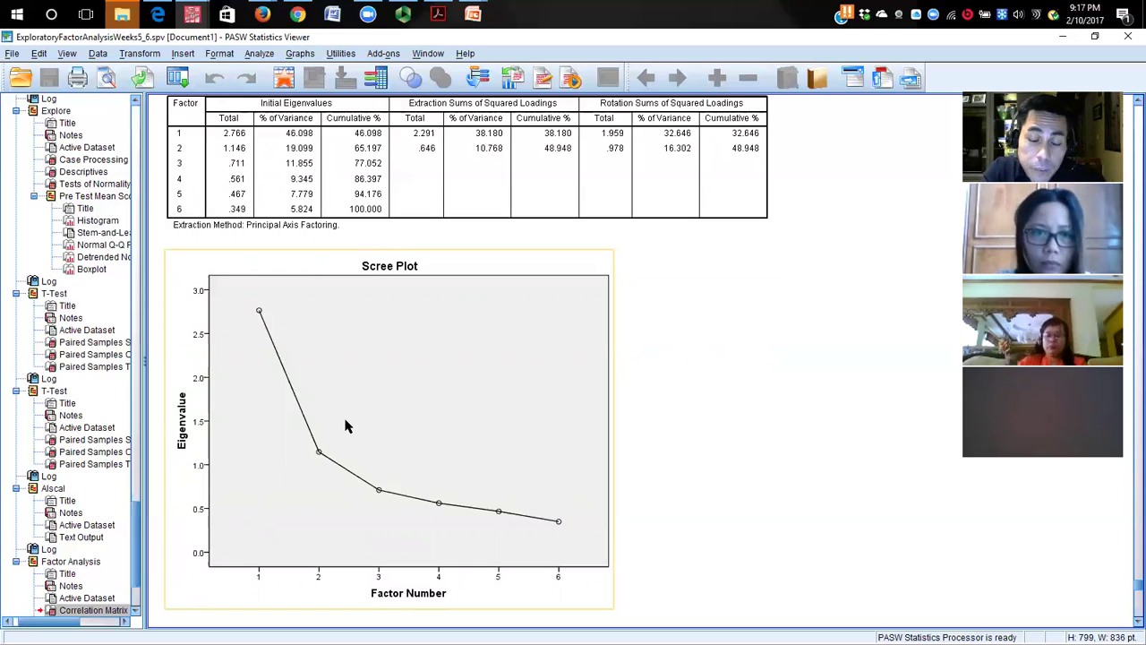
left_click(875, 296)
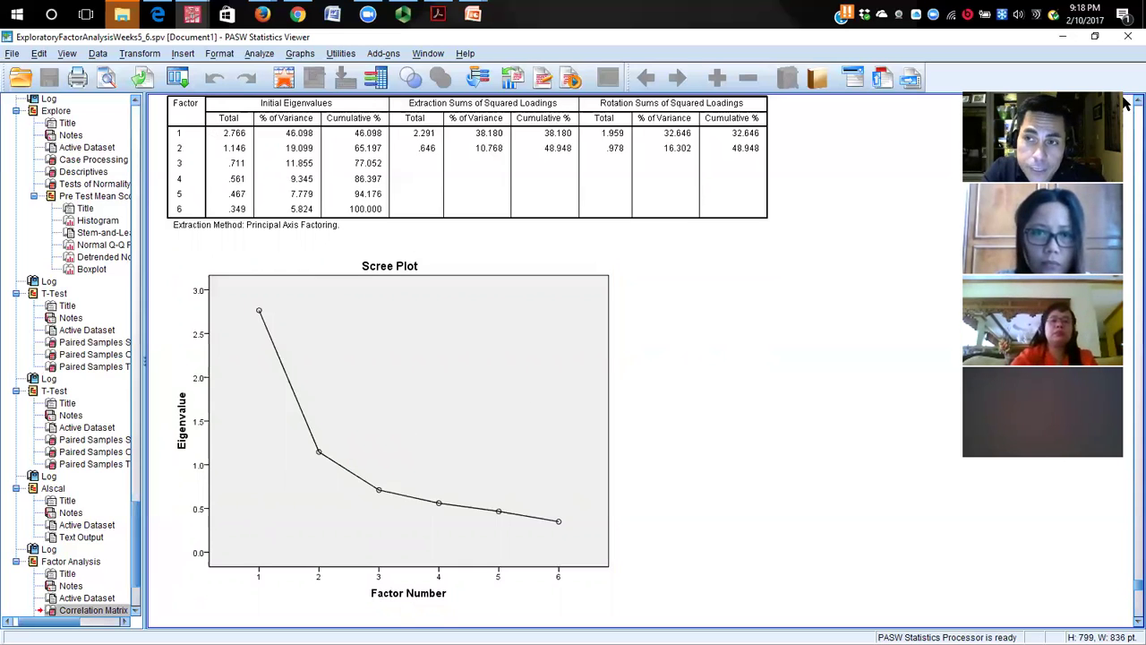
scroll(1126, 103, "up", 2)
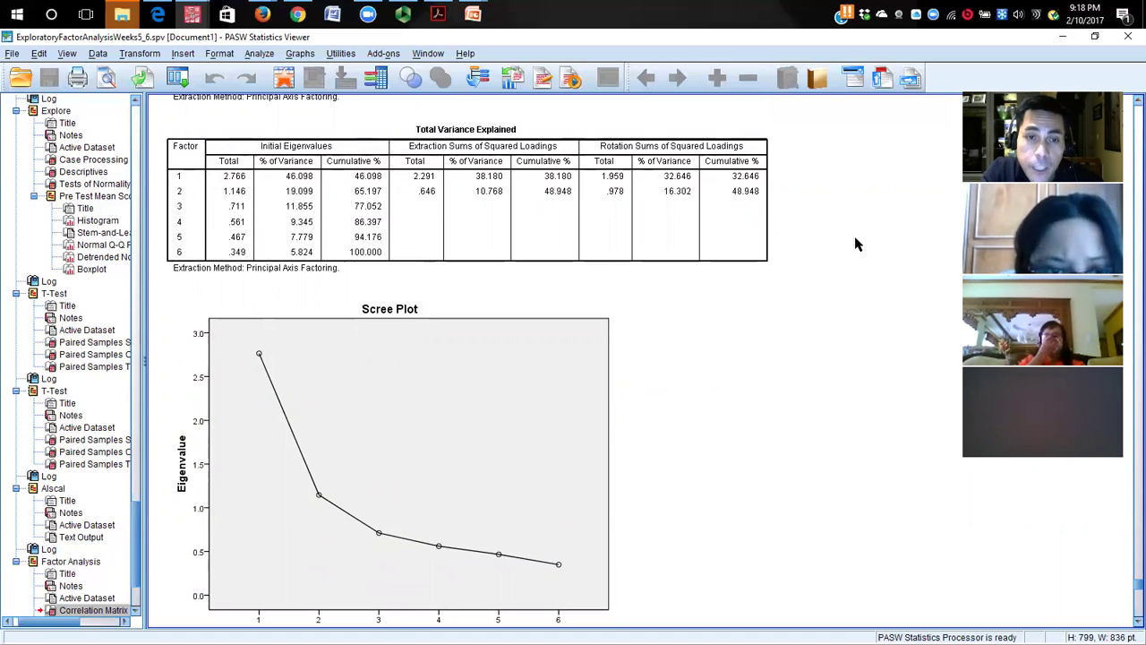
left_click(525, 395)
left_click(665, 488)
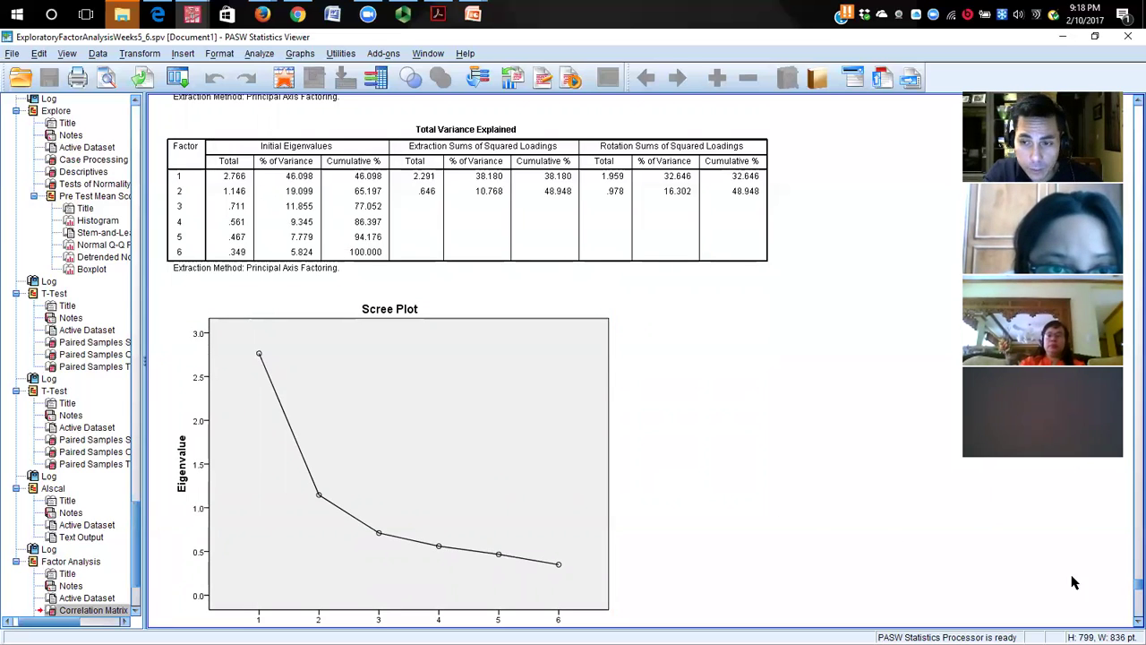
scroll(814, 409, "down", 2)
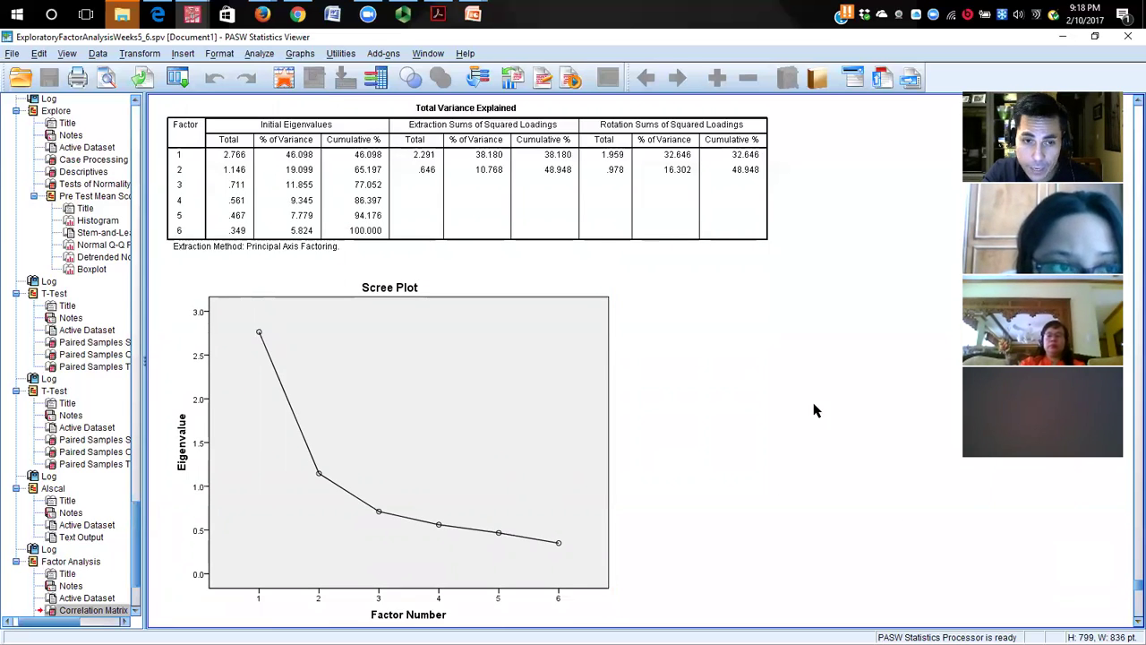
left_click(248, 456)
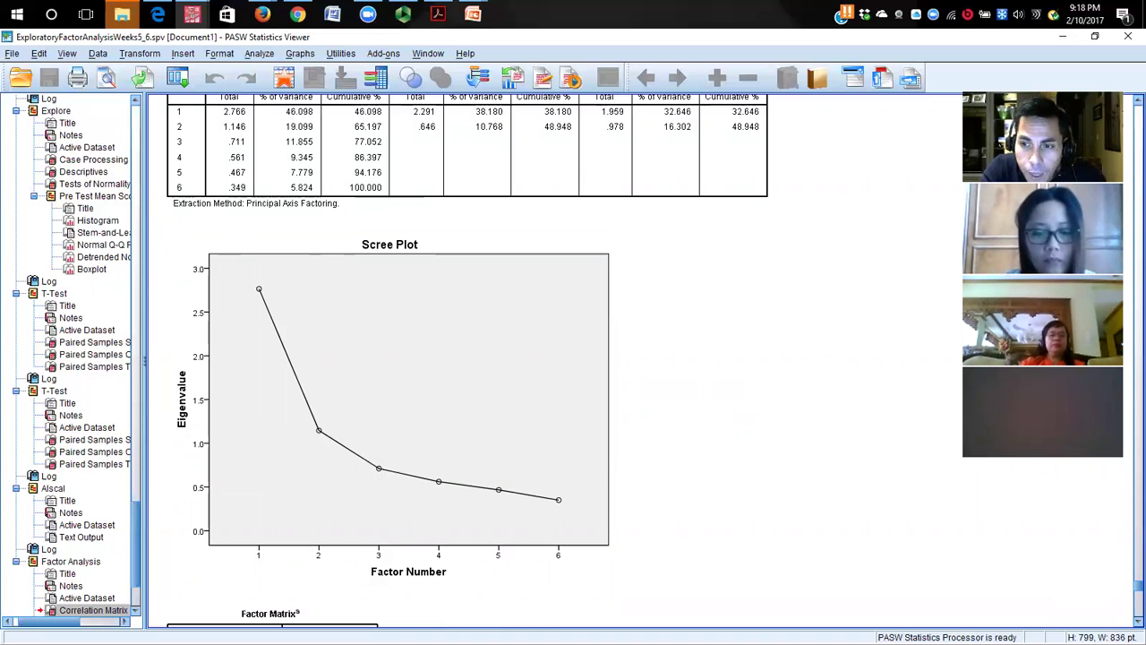
Switch to Adobe Acrobat Reader to view the French Acceptability E-scale validation article, and return to the scree plot in PASW Statistics Viewer
left_click(438, 14)
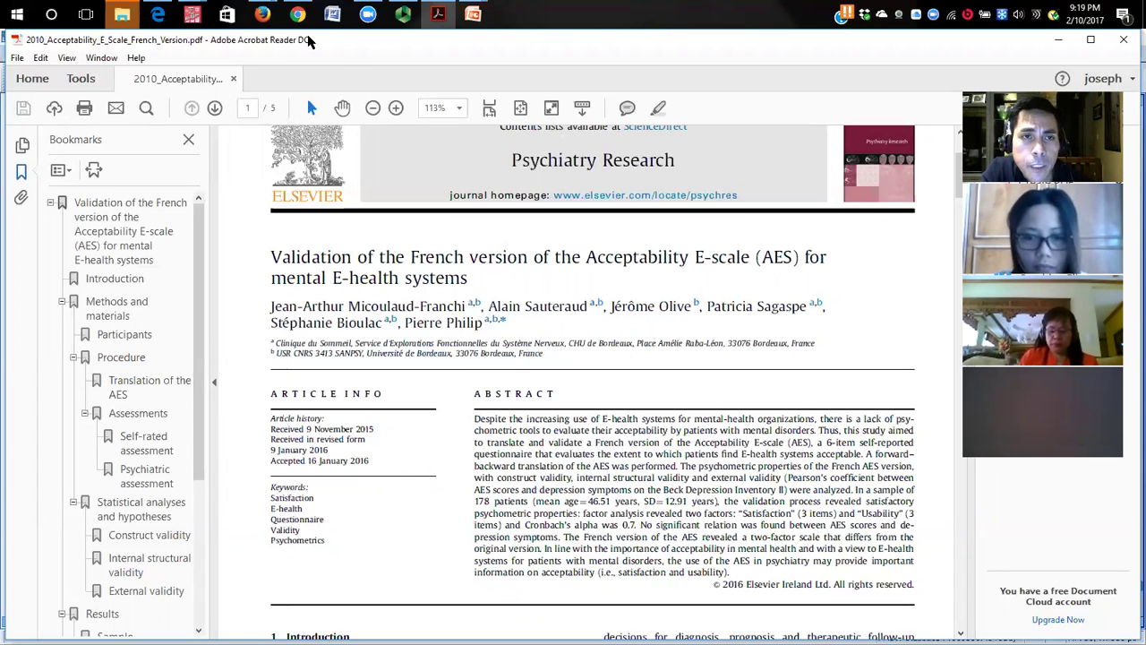
mouse_move(192, 13)
left_click(268, 80)
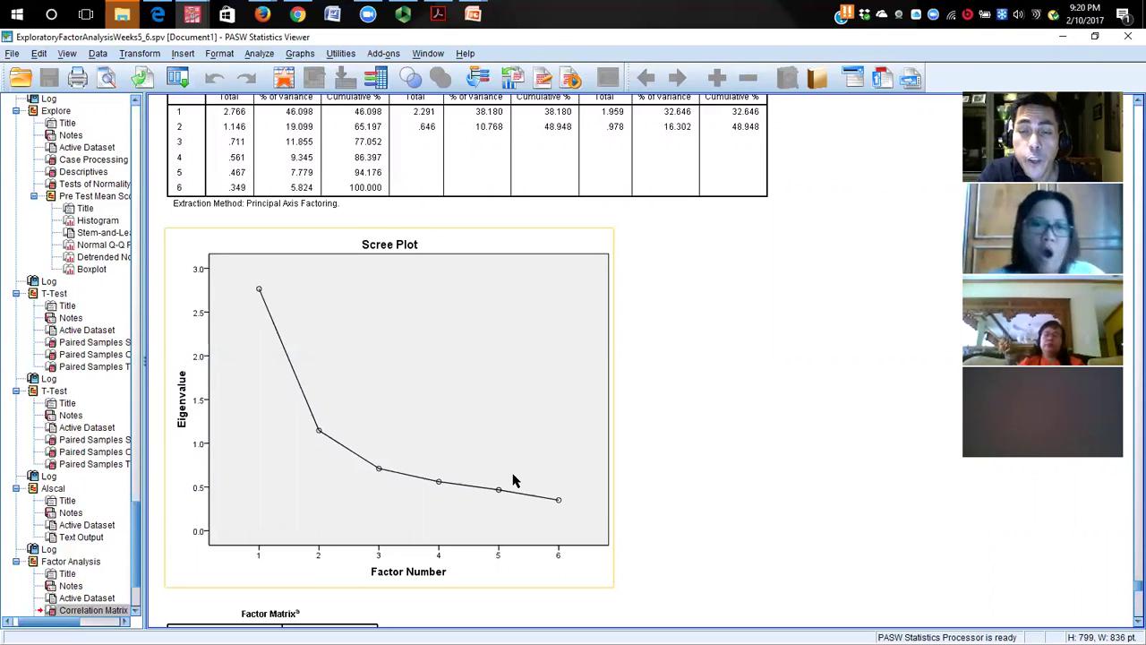
left_click(654, 501)
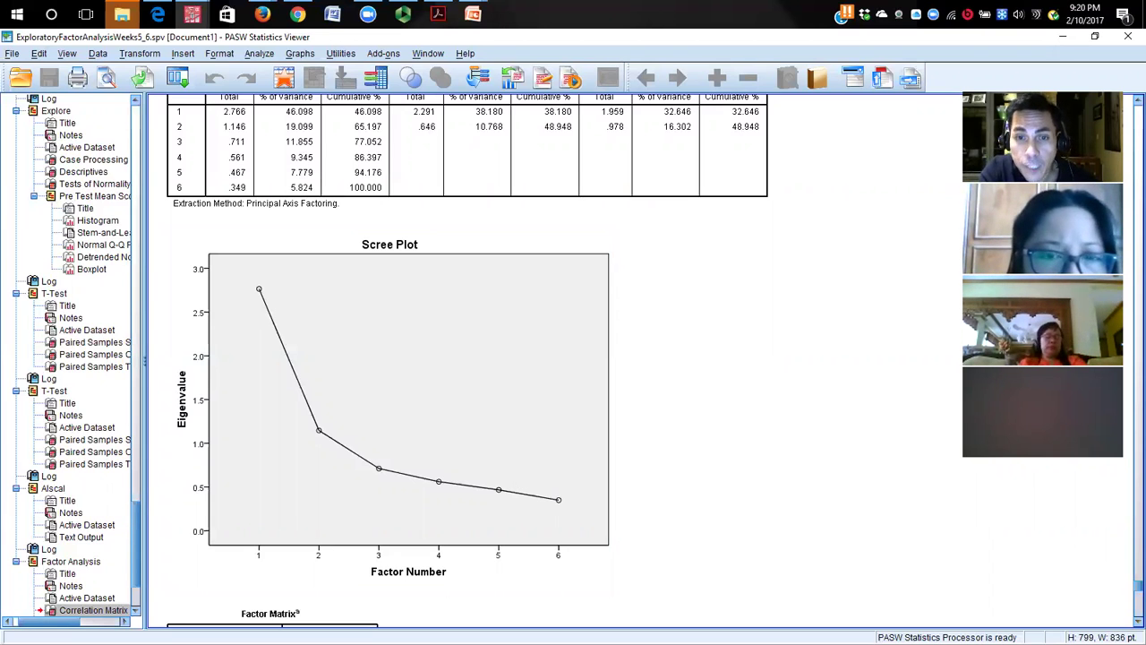
scroll(468, 358, "down", 1)
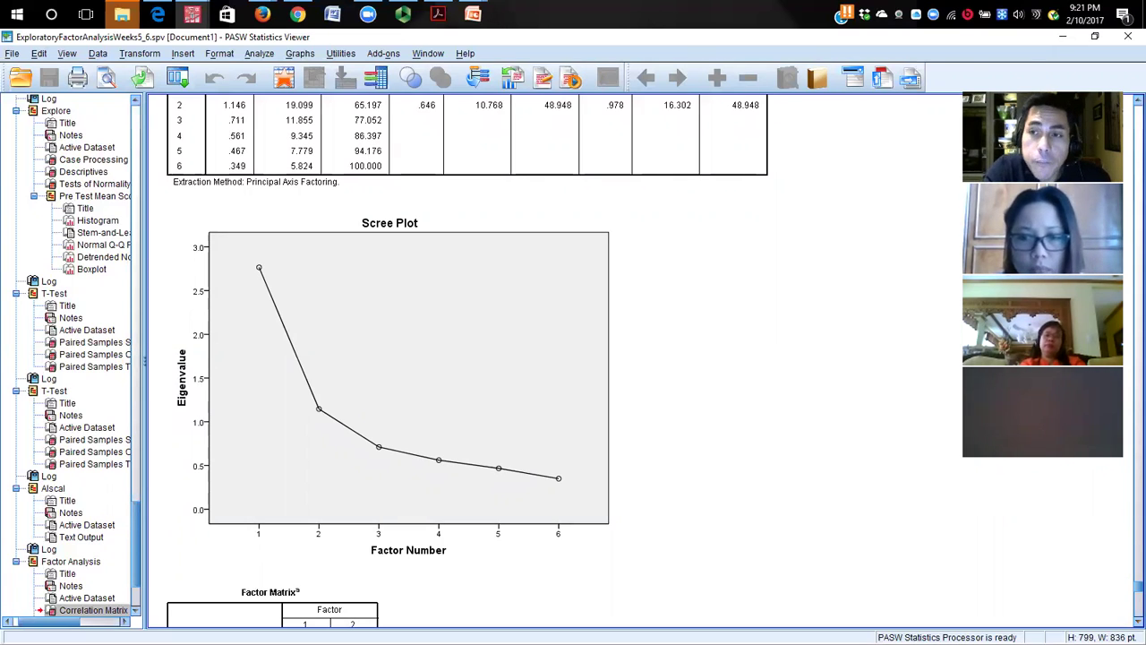
Recheck the scree plot against the Total Variance Explained table, and examine the two-factor loadings of the T2 items in the Factor Matrix
scroll(1126, 104, "up", 1)
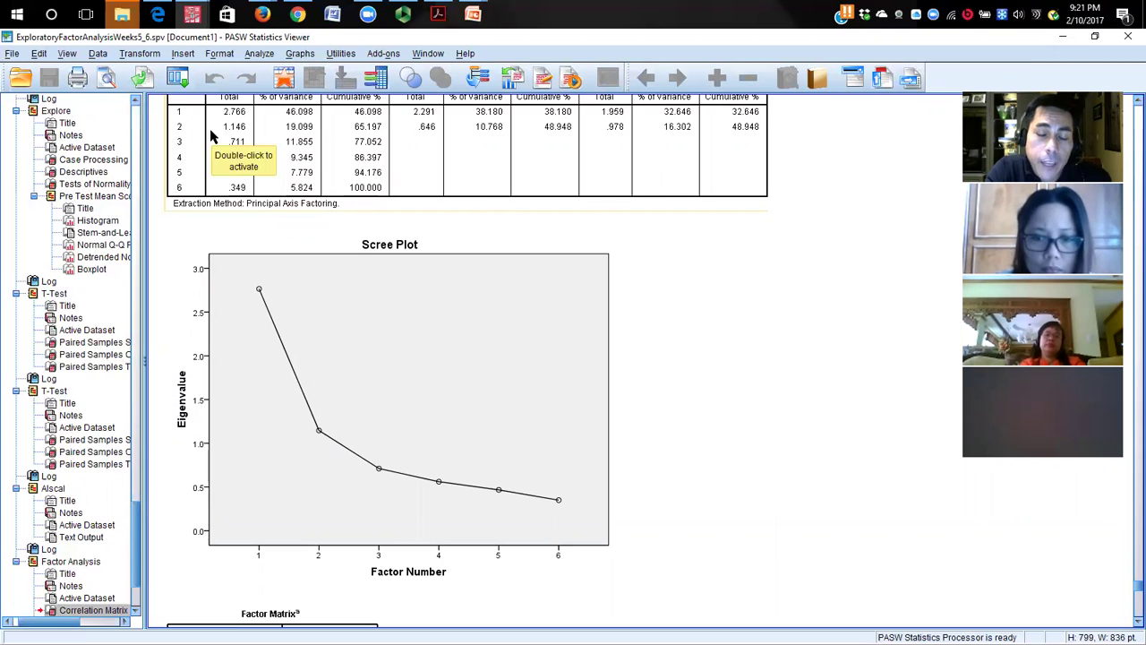
left_click(271, 483)
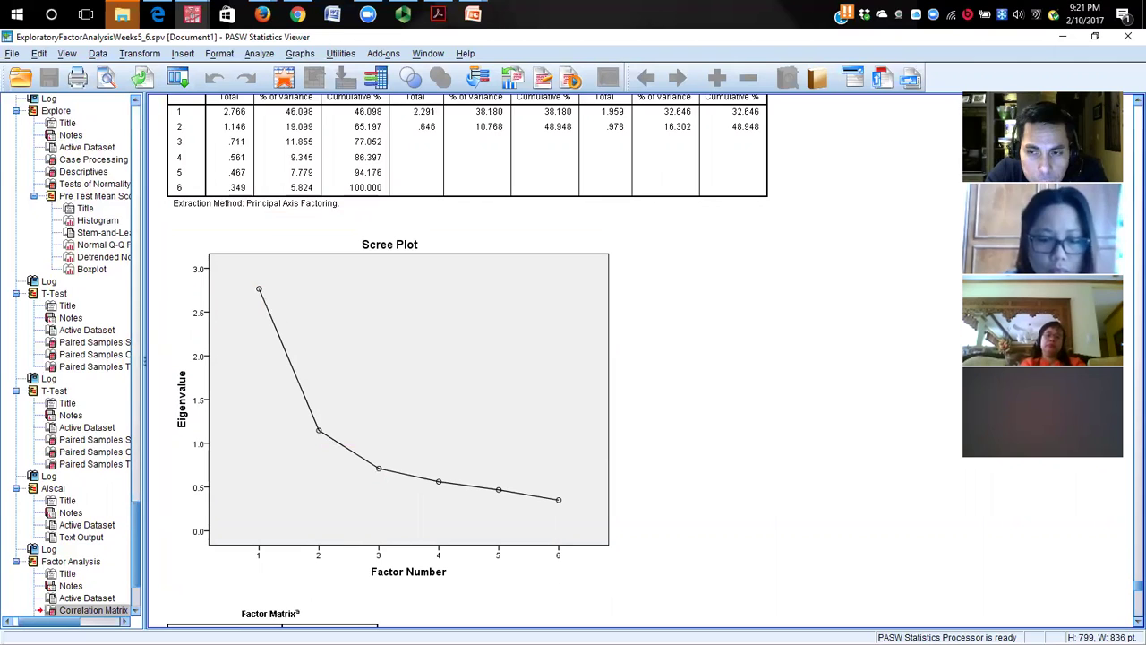
scroll(466, 358, "down", 6)
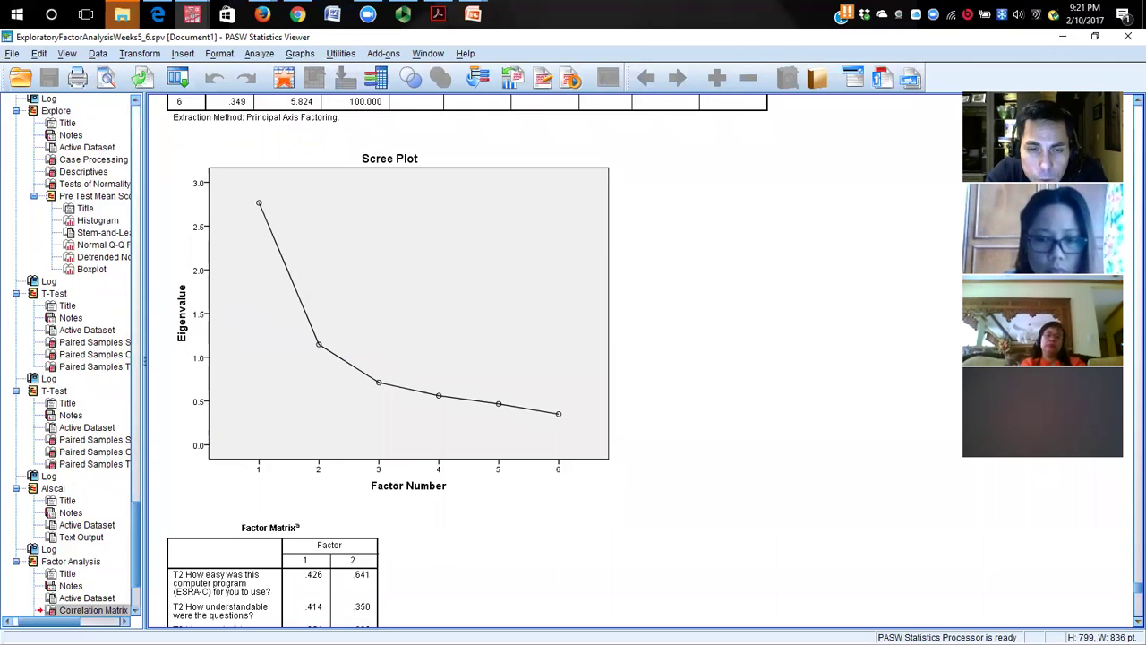
scroll(668, 543, "down", 2)
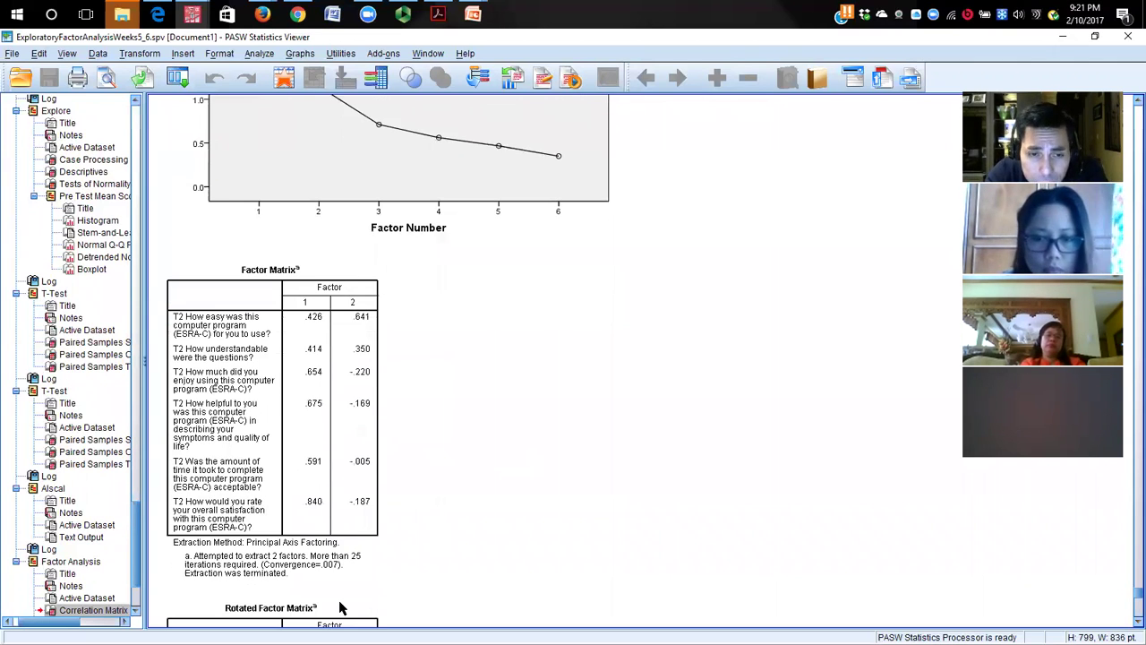
left_click(310, 513)
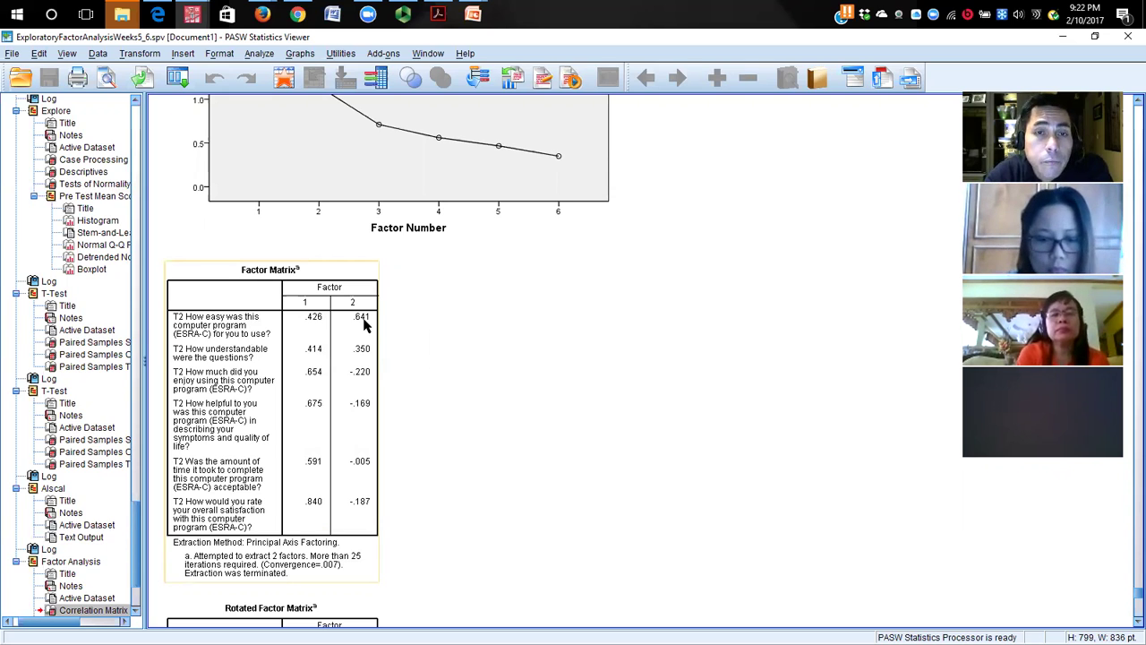
Switch to Adobe Acrobat Reader to consult the French Acceptability E-scale abstract, and return to the Factor Matrix in PASW Statistics Viewer
left_click(451, 11)
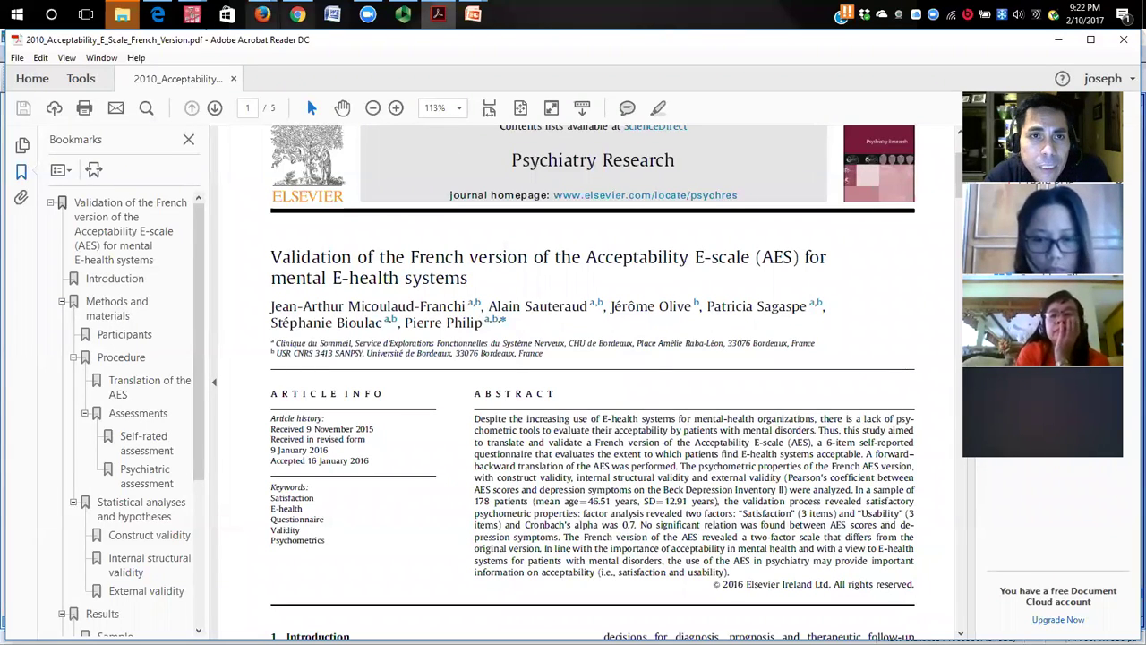
mouse_move(191, 14)
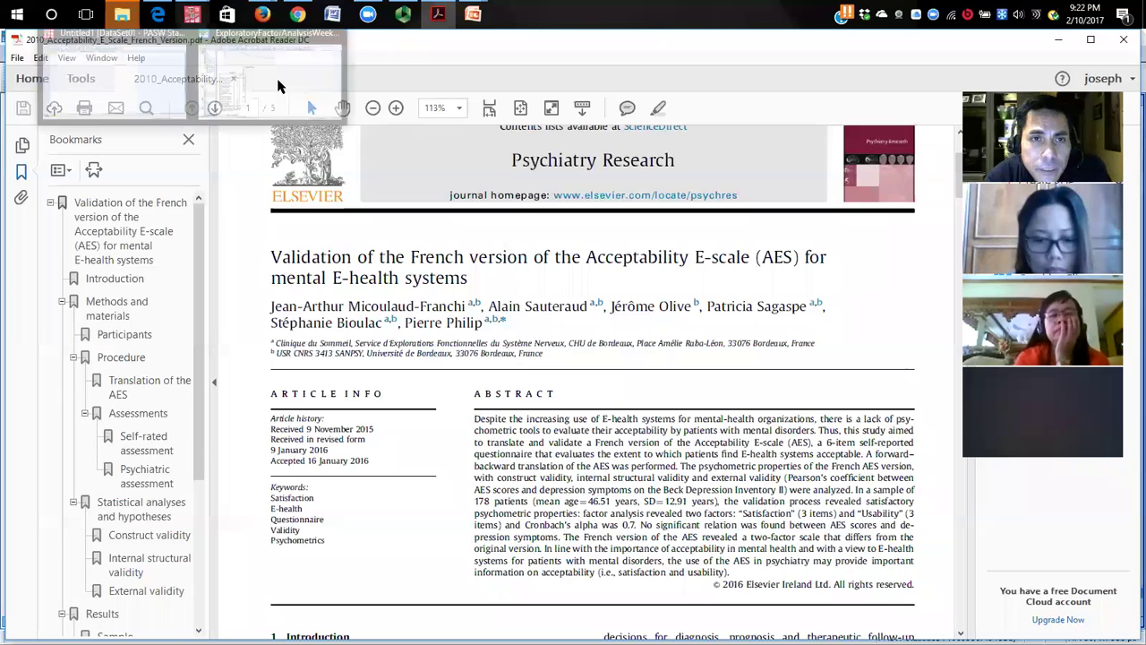
left_click(278, 86)
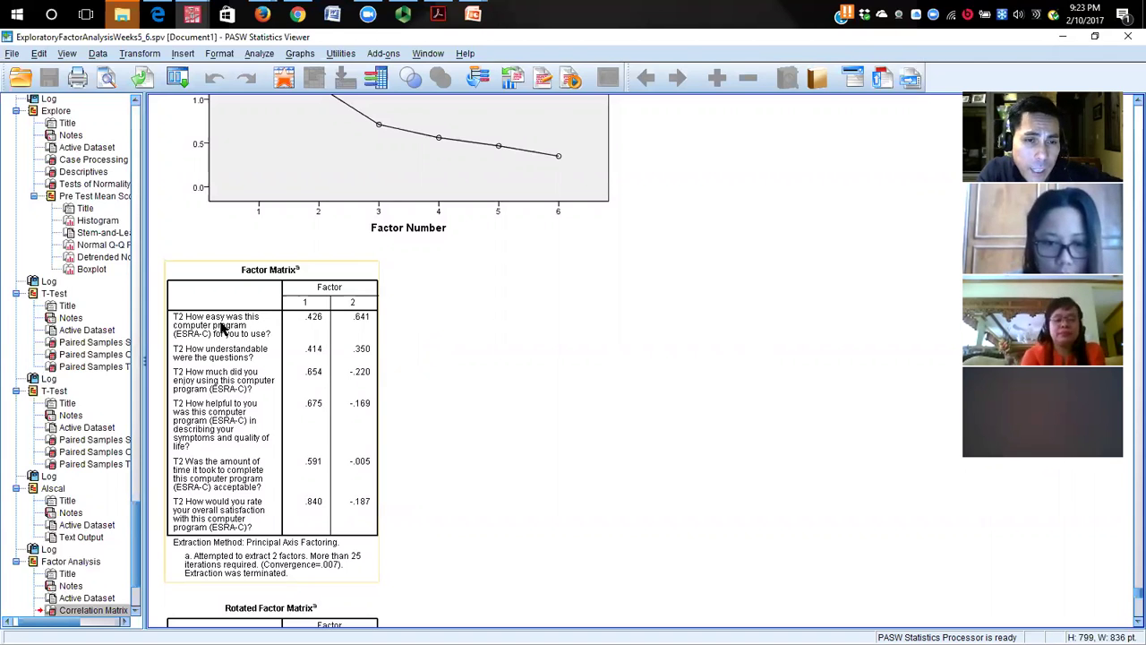
left_click(385, 326)
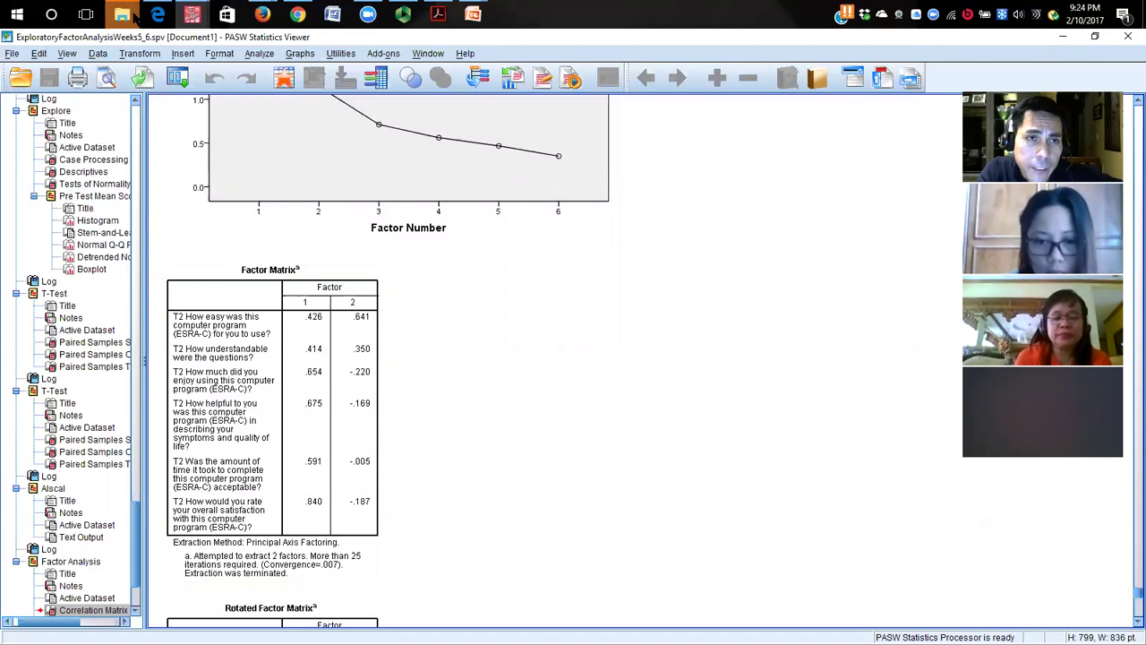
Switch to File Explorer and open the 2000_TAM_Model_Theoretical_Extension PDF from the citations folder on the Desktop
mouse_move(124, 15)
mouse_move(179, 101)
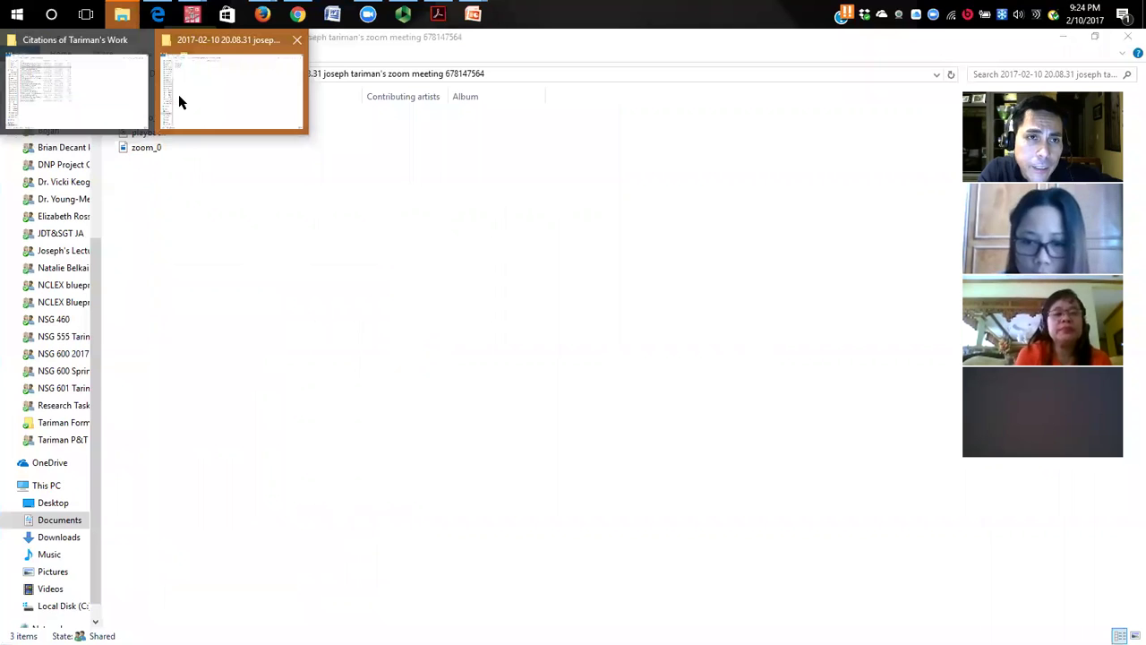
left_click(101, 102)
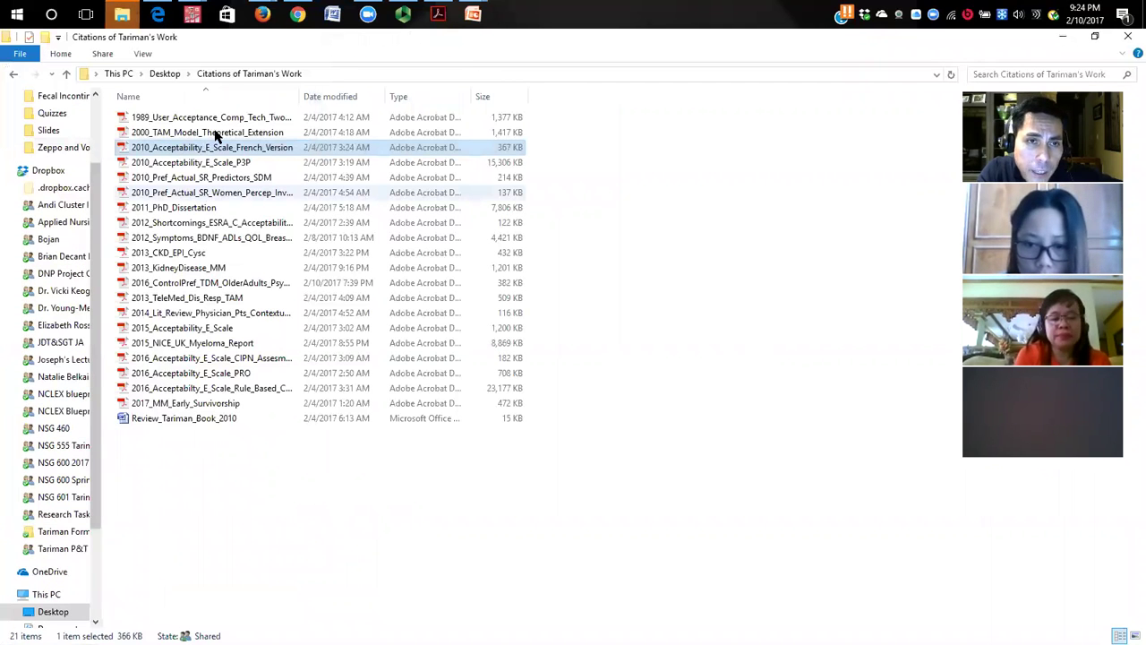
left_click(215, 132)
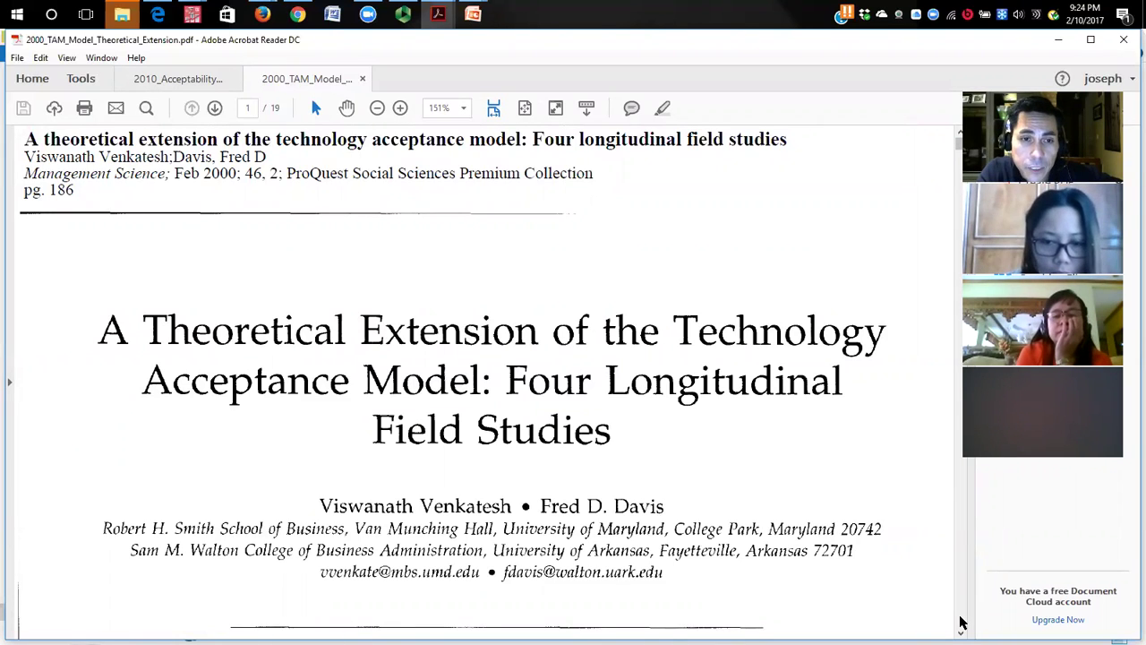
Read through the first two pages of the technology acceptance model article, covering perceived usefulness and perceived ease of use
scroll(961, 622, "down", 5)
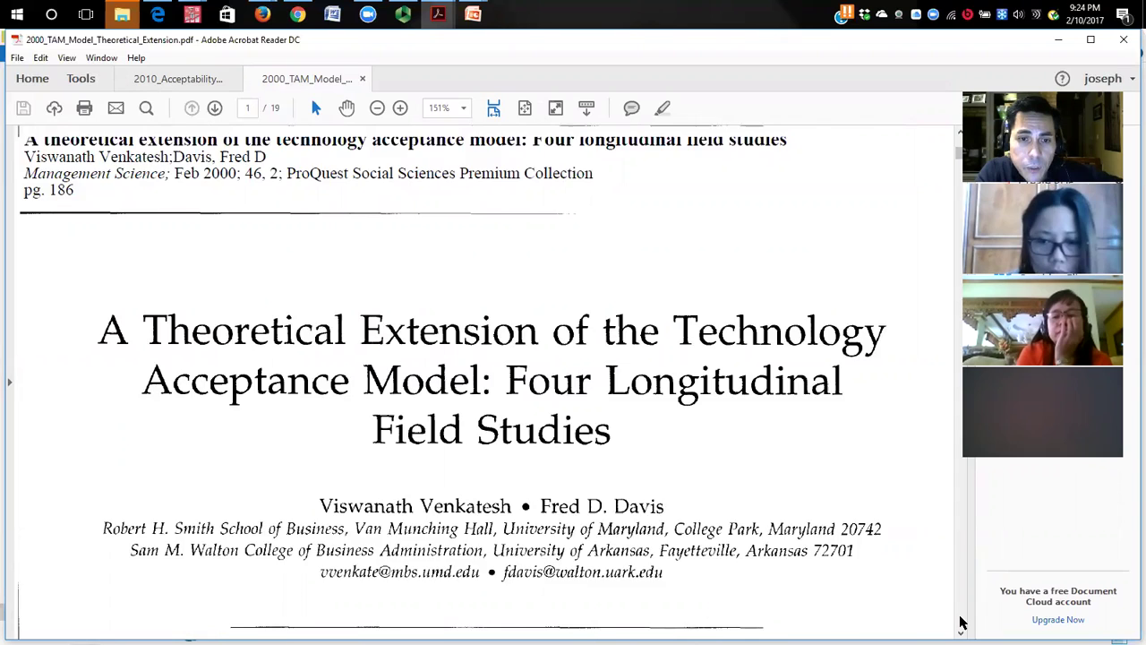
scroll(960, 621, "down", 5)
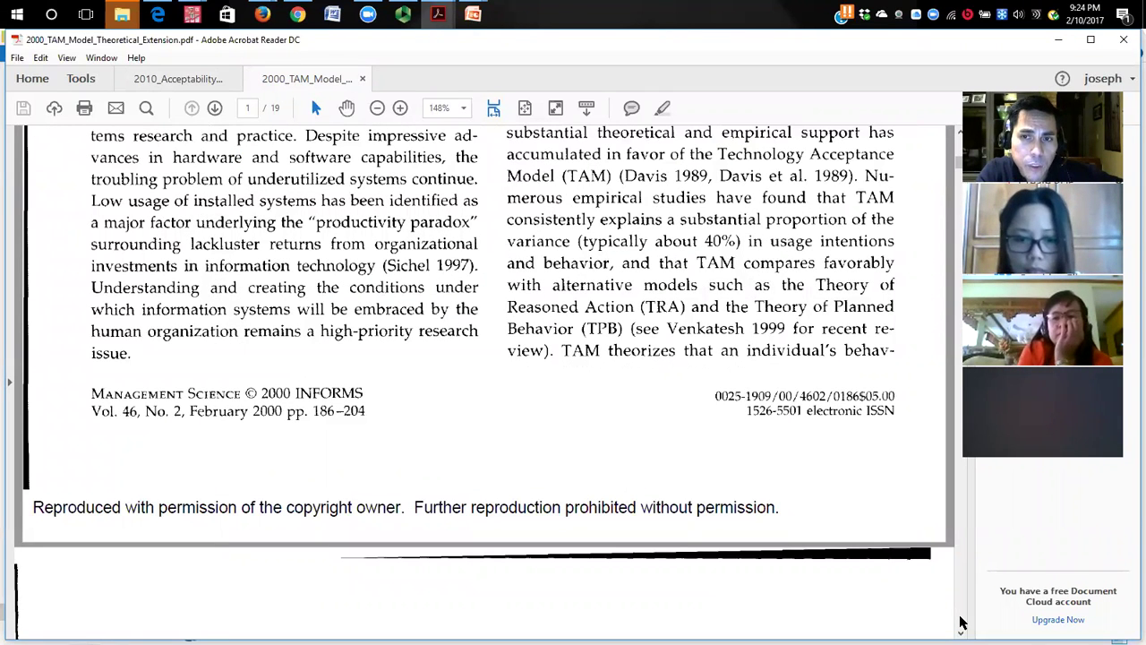
scroll(960, 622, "down", 5)
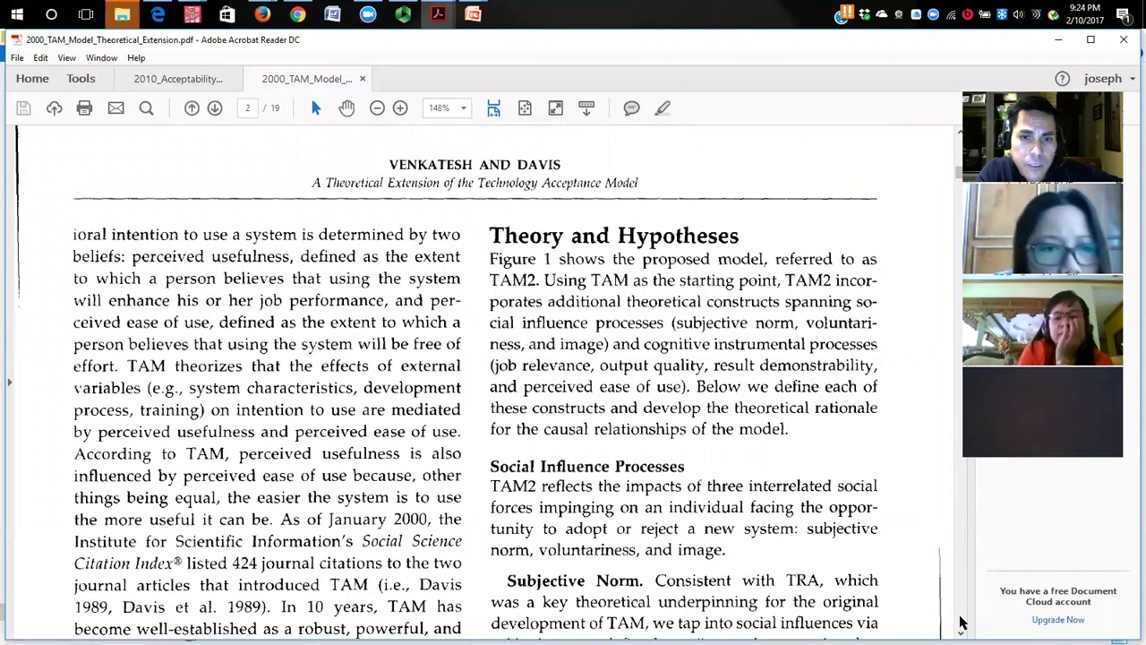
scroll(960, 621, "down", 5)
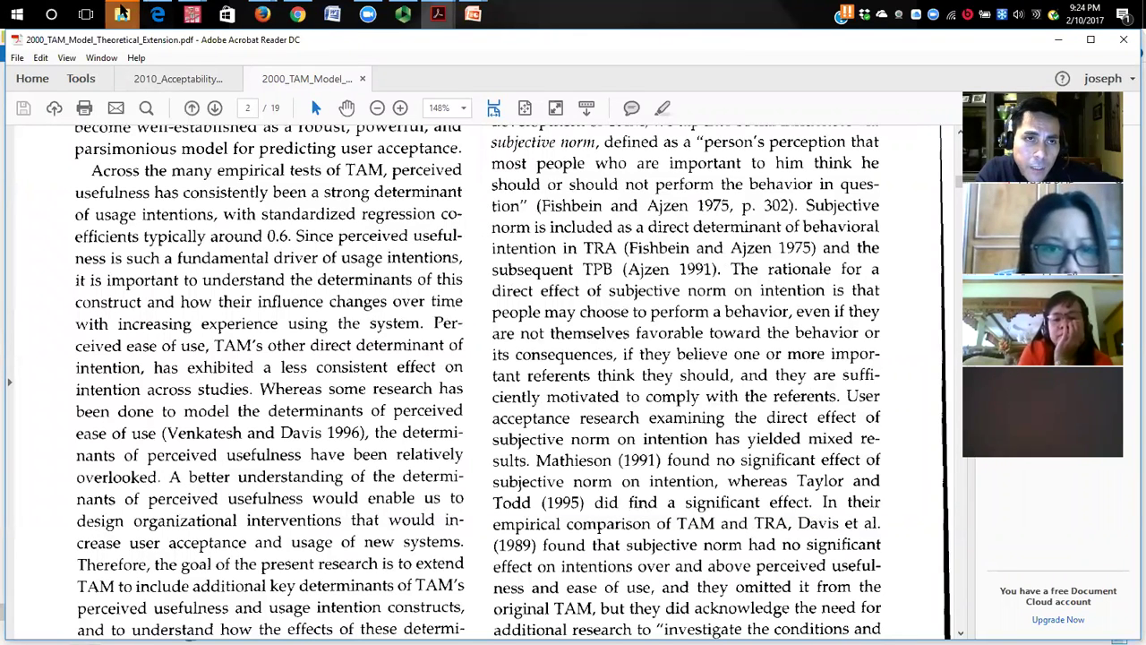
Return to the citations folder in File Explorer and look through the article files, selecting 2015_Acceptability_E_Scale
left_click(122, 13)
left_click(230, 78)
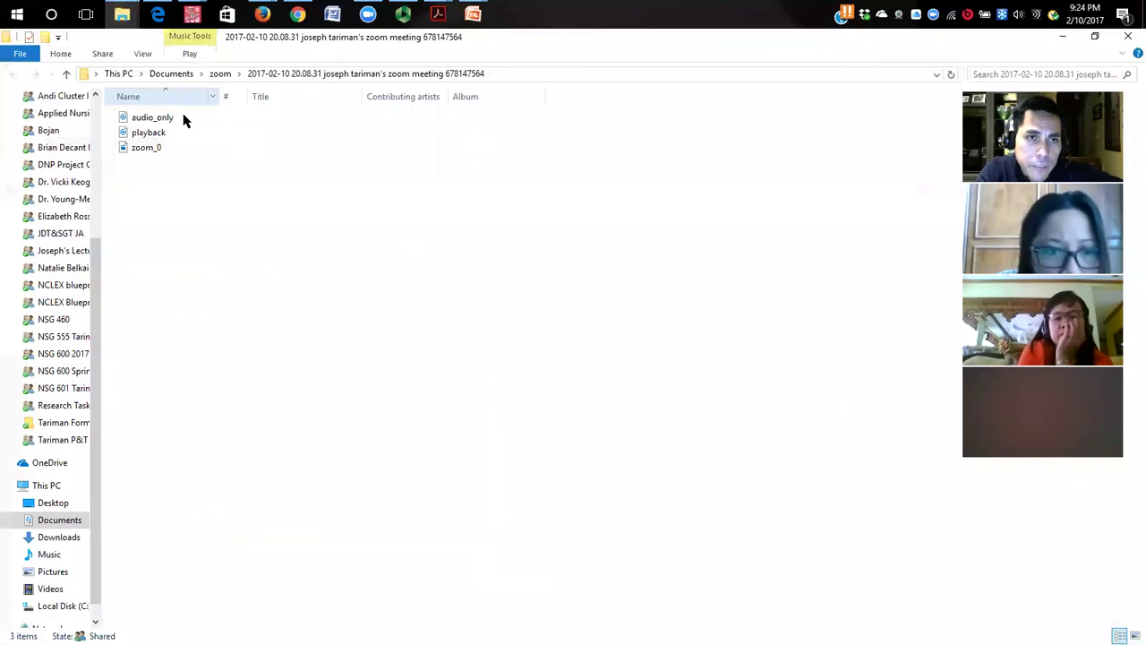
left_click(128, 18)
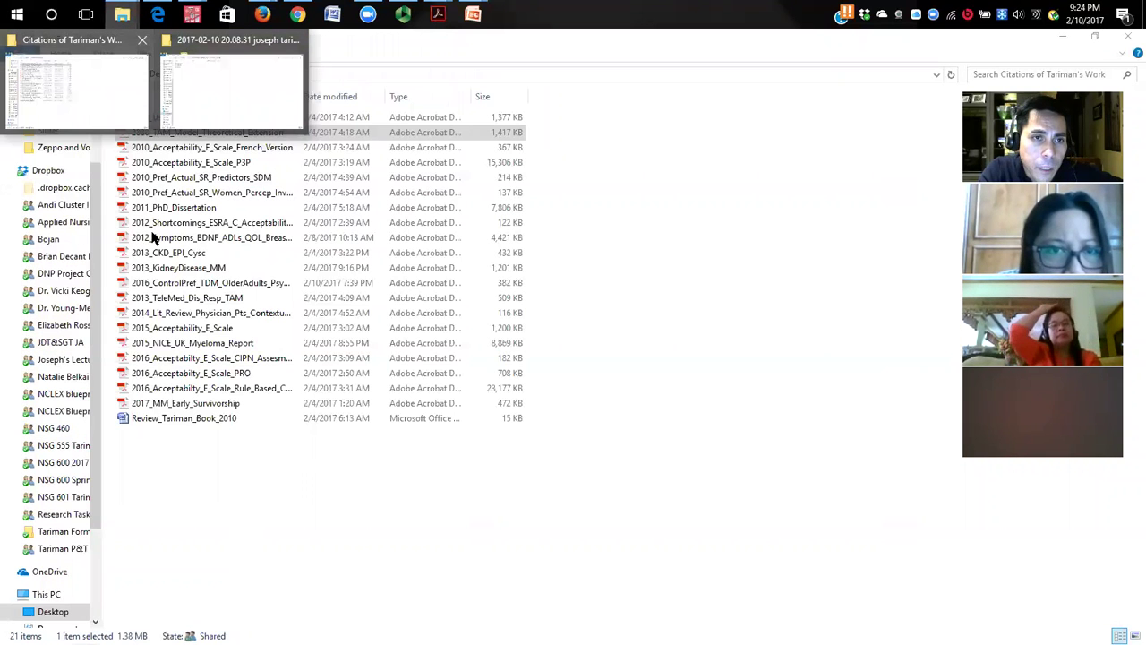
left_click(114, 112)
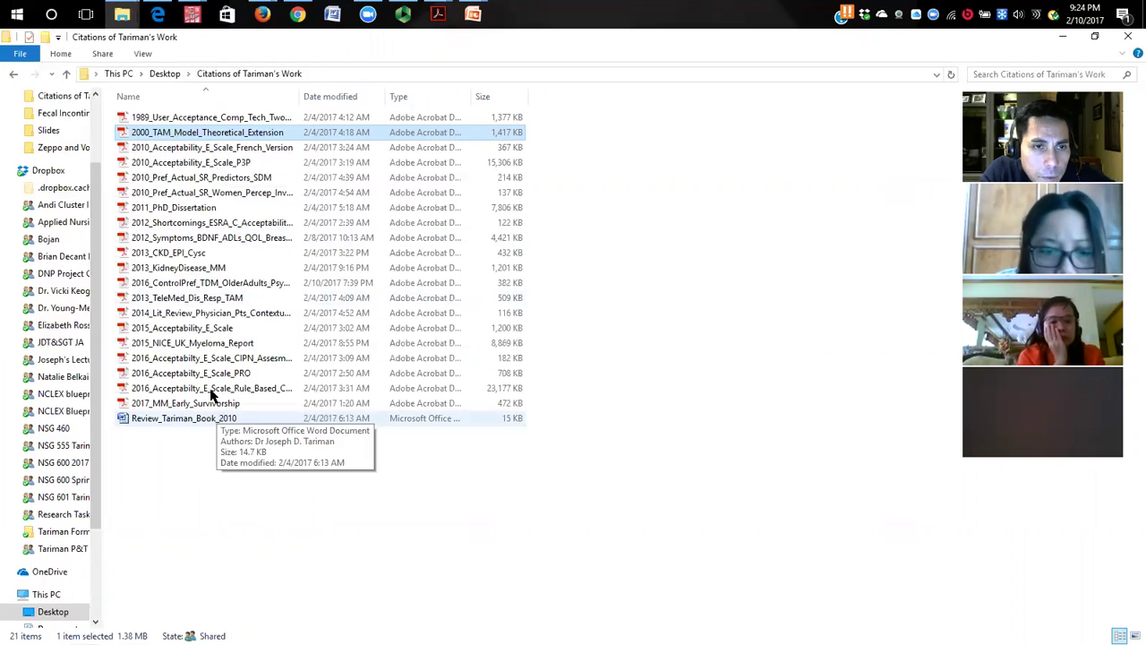
left_click_drag(215, 327, 233, 242)
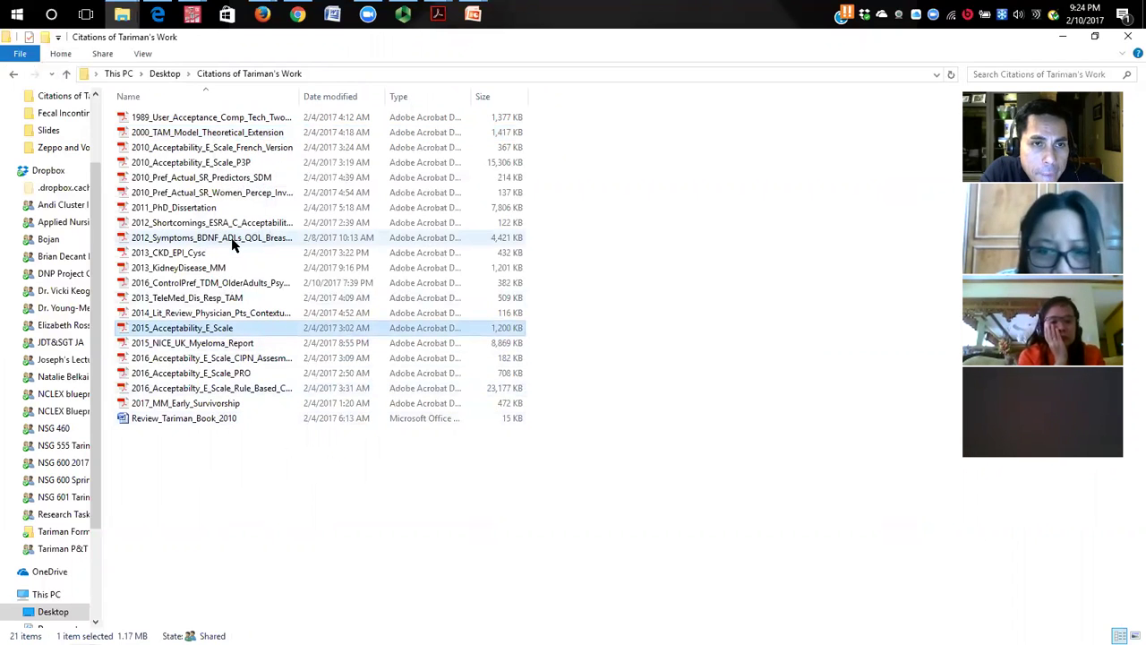
Bring up the 2000_TAM_Model_Theoretical_Extension PDF from the citations folder again and go back to its title page
left_click(205, 132)
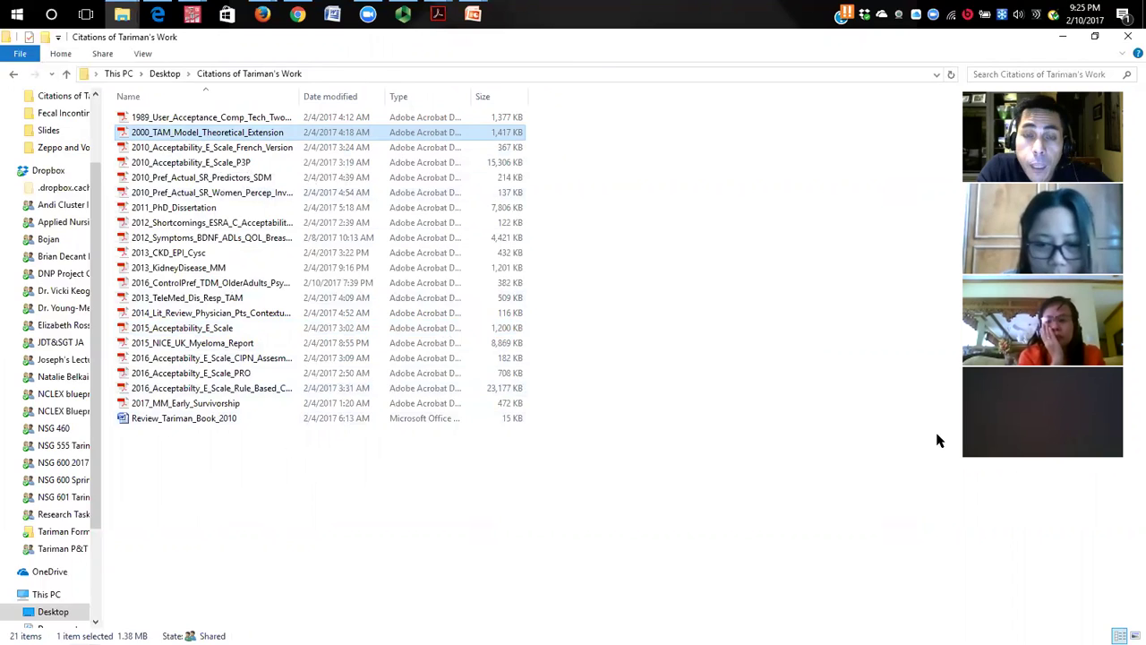
key("Return")
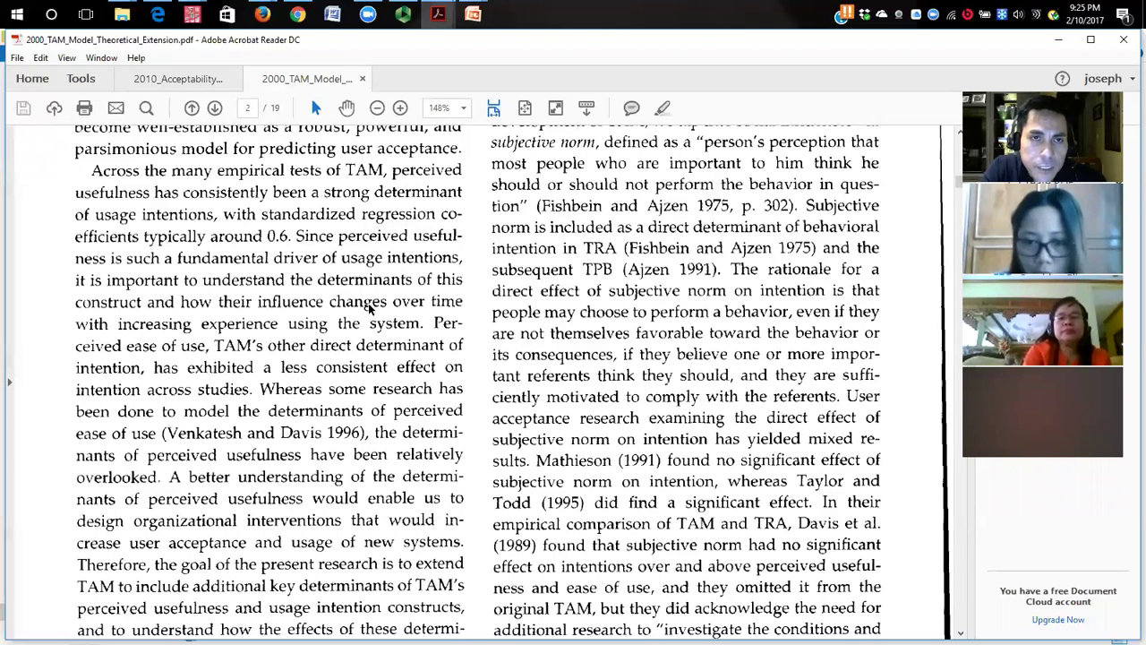
mouse_move(438, 14)
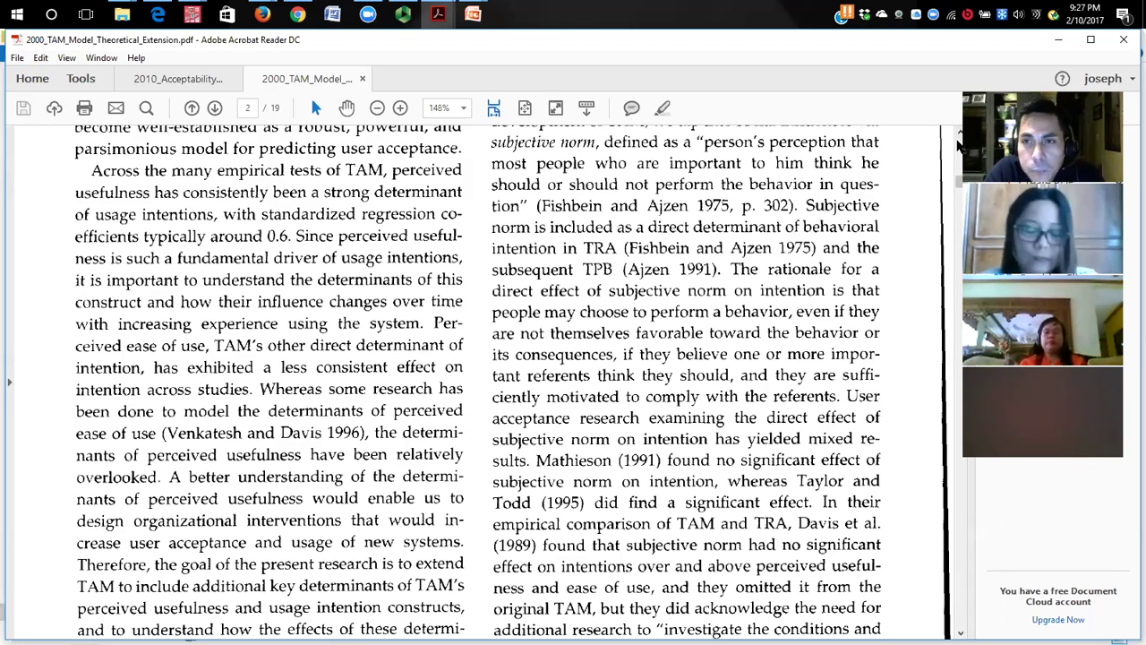
scroll(514, 496, "up", 15)
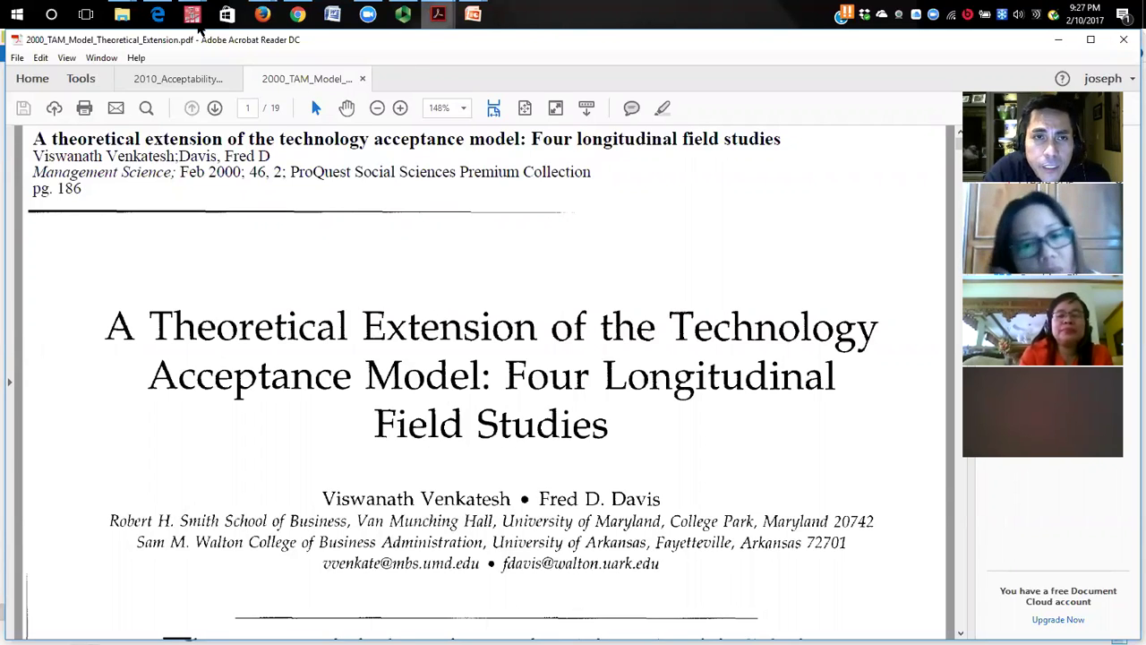
Switch to PASW Statistics Viewer and examine the Factor 1 loadings of the T2 items in the Factor Matrix
mouse_move(195, 18)
left_click(230, 69)
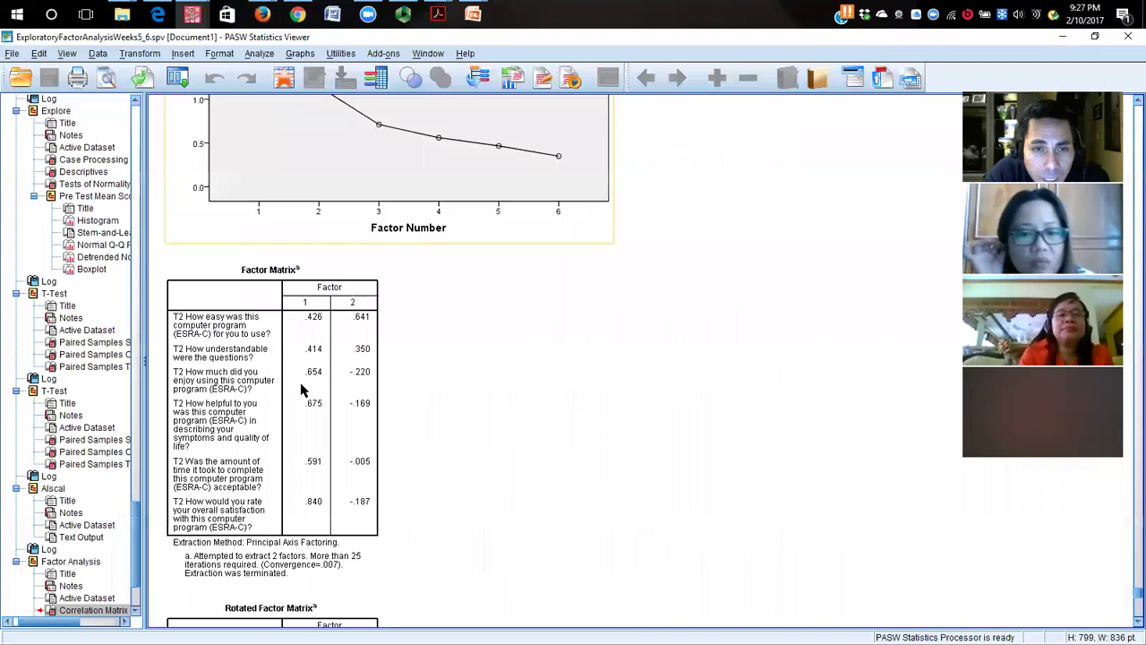
left_click(301, 389)
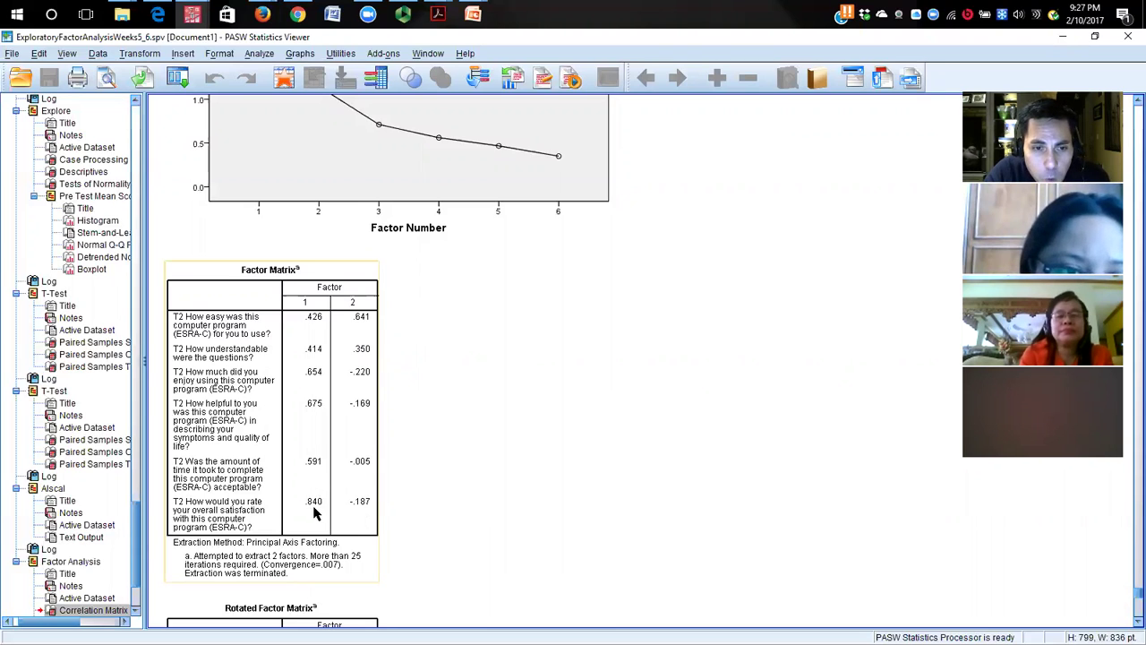
left_click(286, 140)
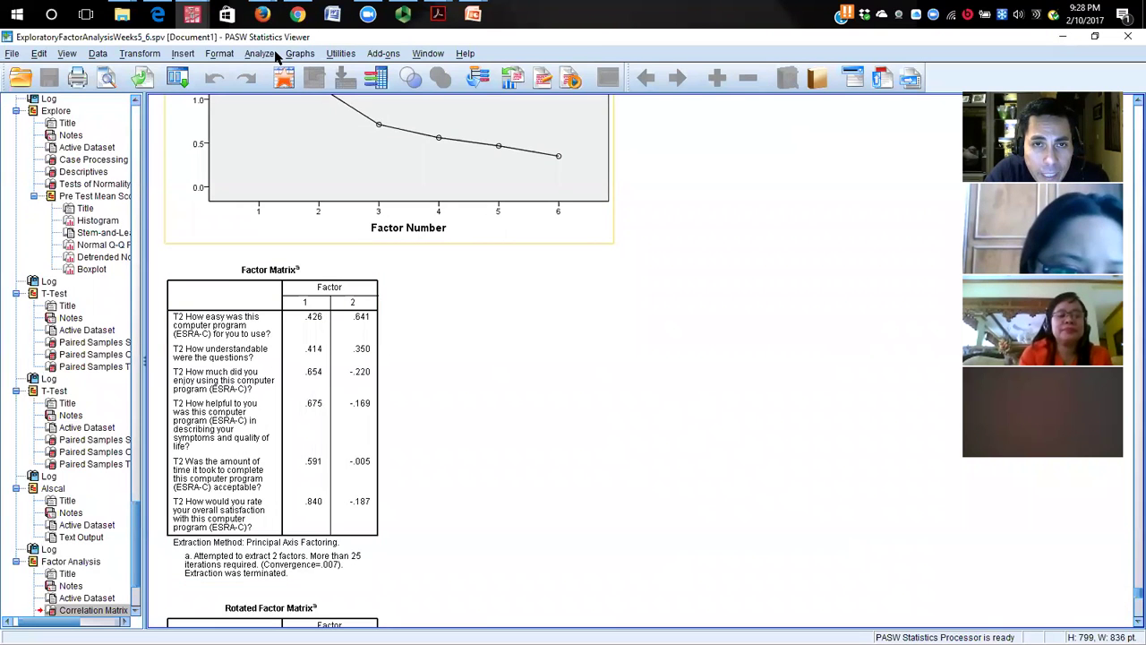
Switch to the technology acceptance model article in Adobe Acrobat Reader and go to the Theory and Hypotheses section on page 2
mouse_move(438, 14)
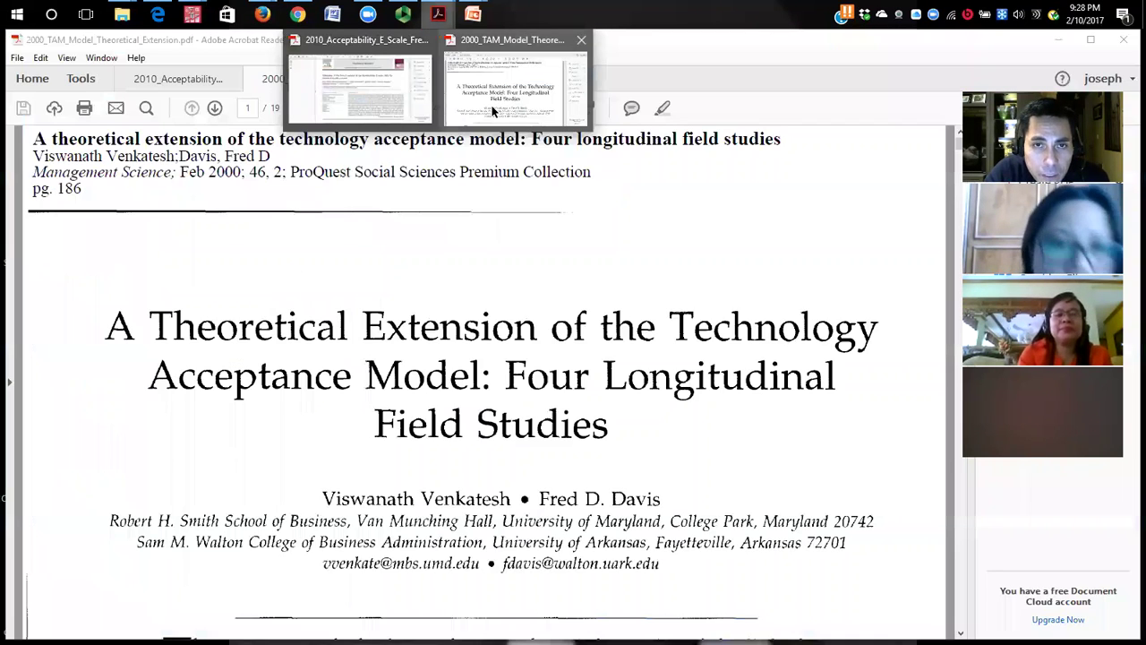
left_click(492, 112)
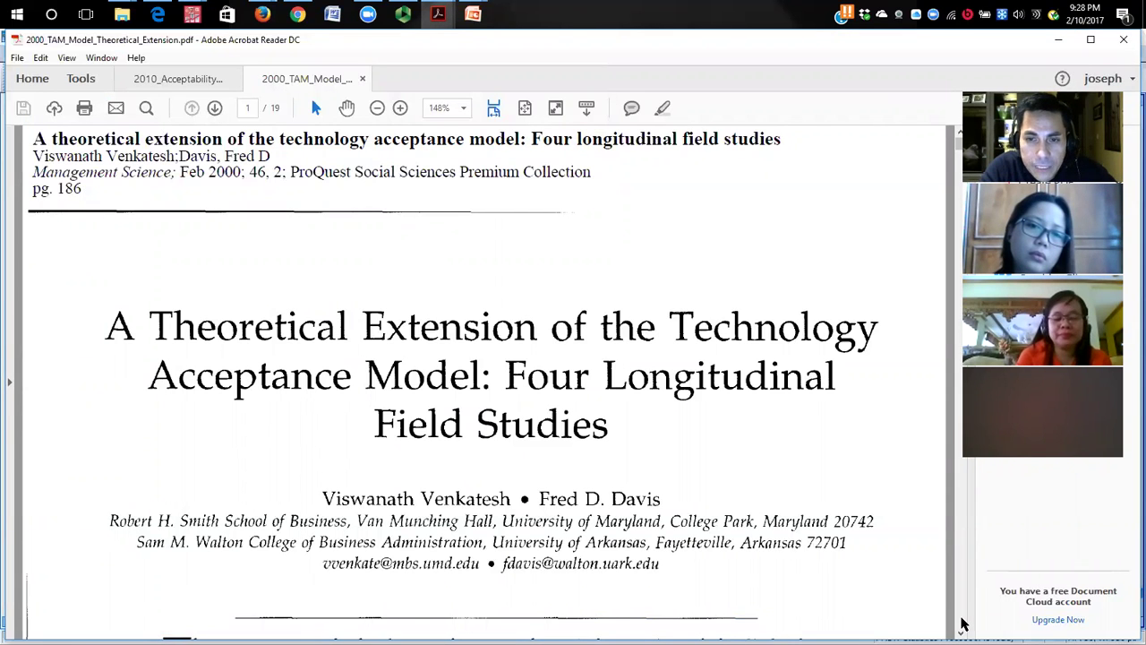
scroll(964, 623, "down", 5)
scroll(964, 623, "down", 5)
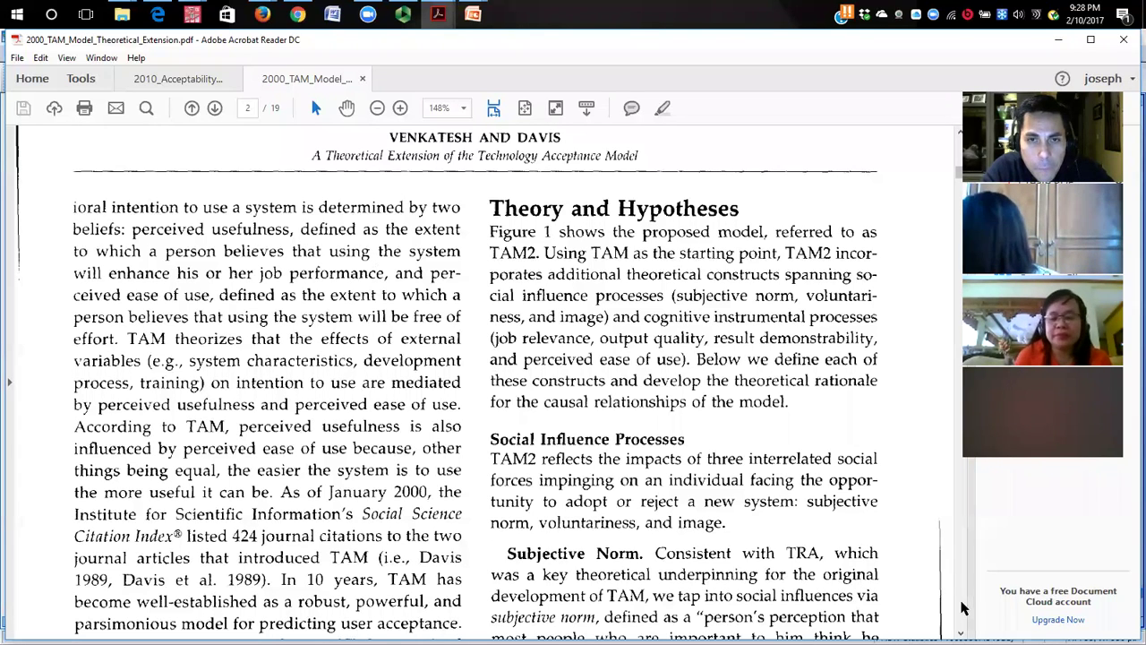
Read the rest of page 2 on the determinants of perceived usefulness, and go back to the Subjective Norm paragraph
scroll(964, 609, "down", 5)
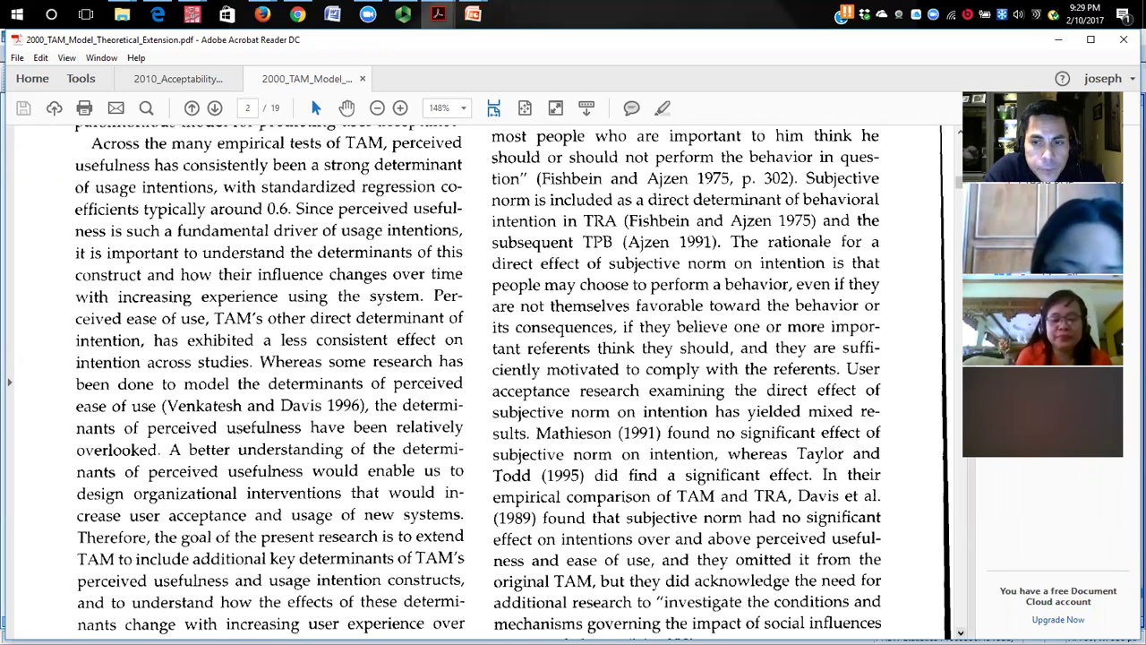
scroll(957, 612, "down", 3)
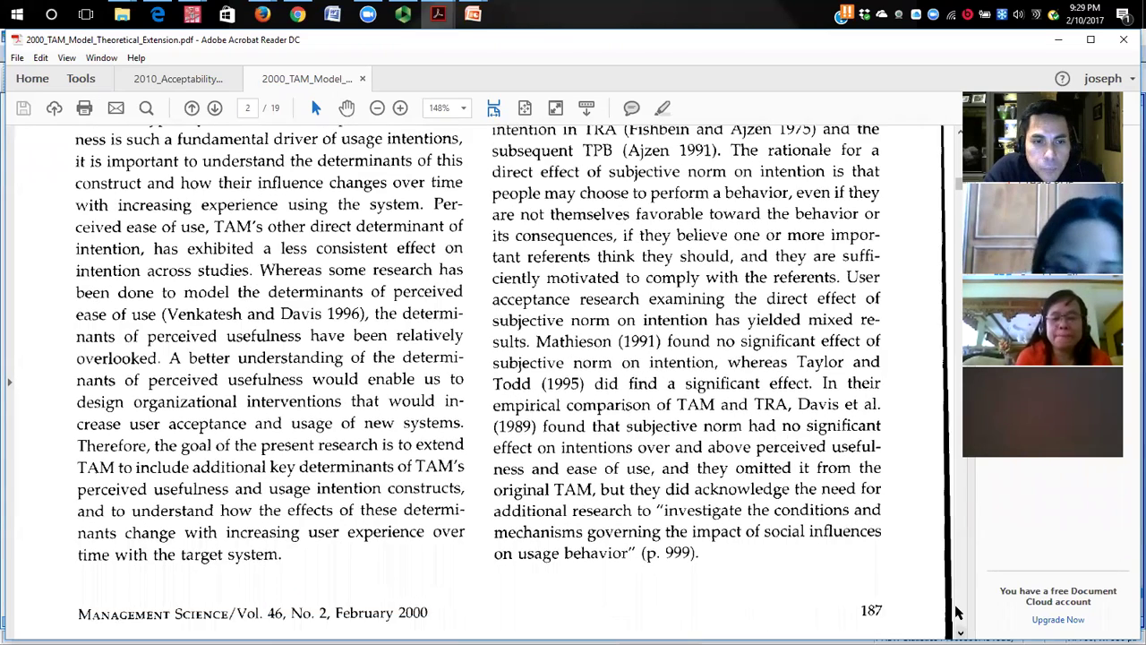
scroll(957, 611, "down", 1)
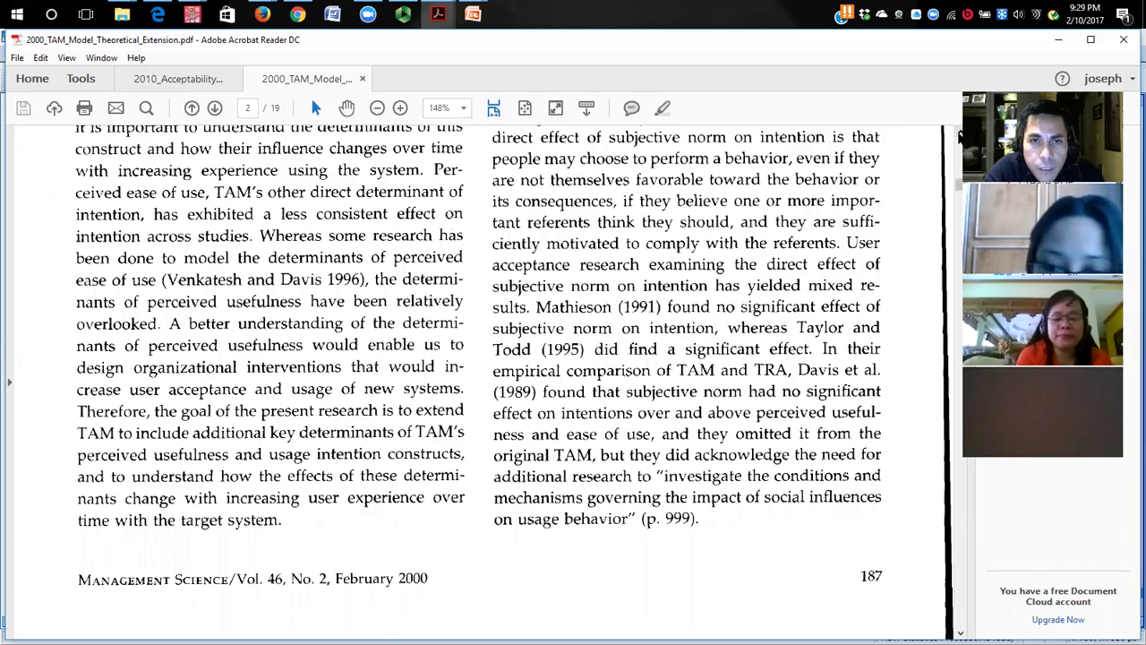
scroll(958, 134, "up", 5)
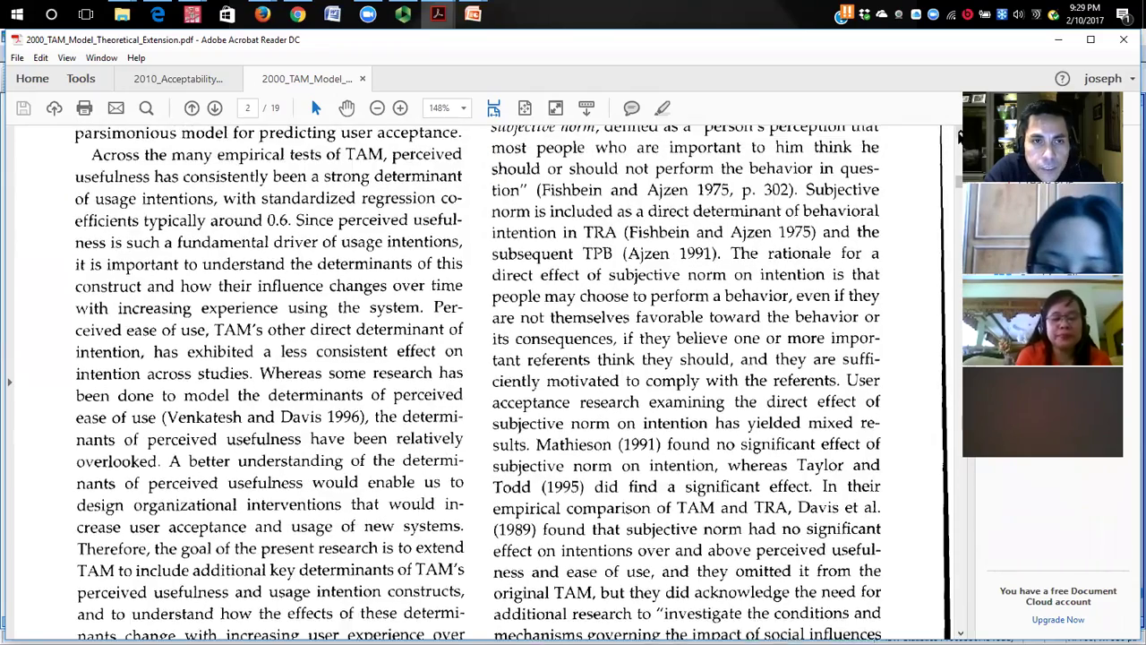
scroll(959, 134, "up", 1)
scroll(958, 135, "up", 2)
scroll(958, 135, "up", 2)
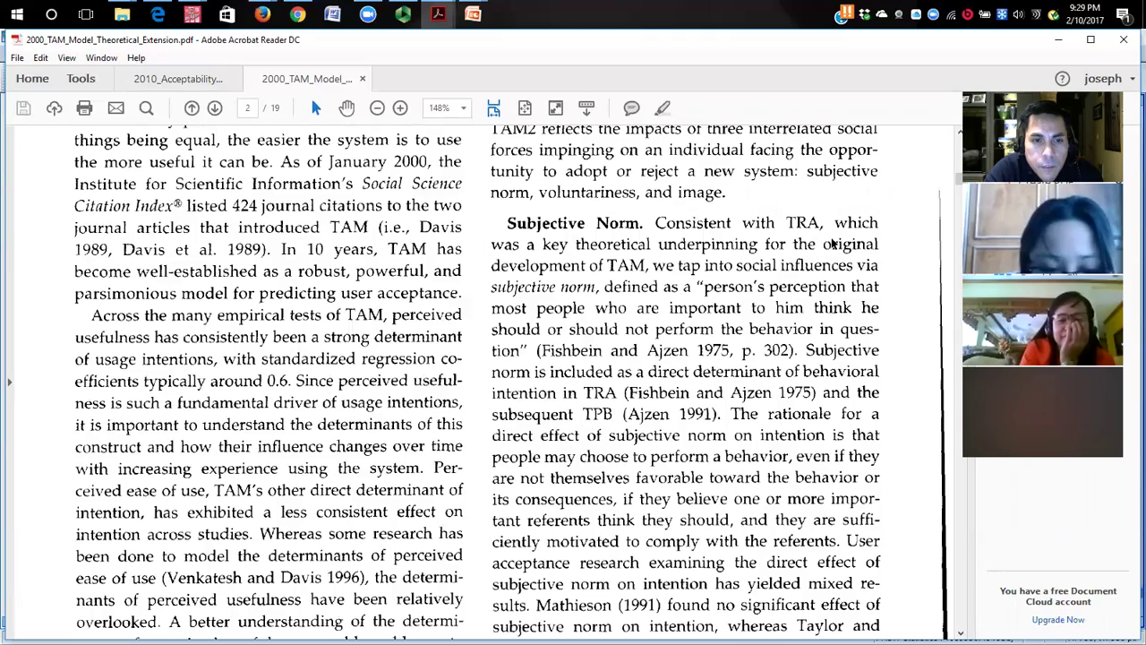
Reread the perceived usefulness and ease-of-use definitions at the start of page 2, checking the end of page 1 that leads into them
scroll(958, 136, "up", 3)
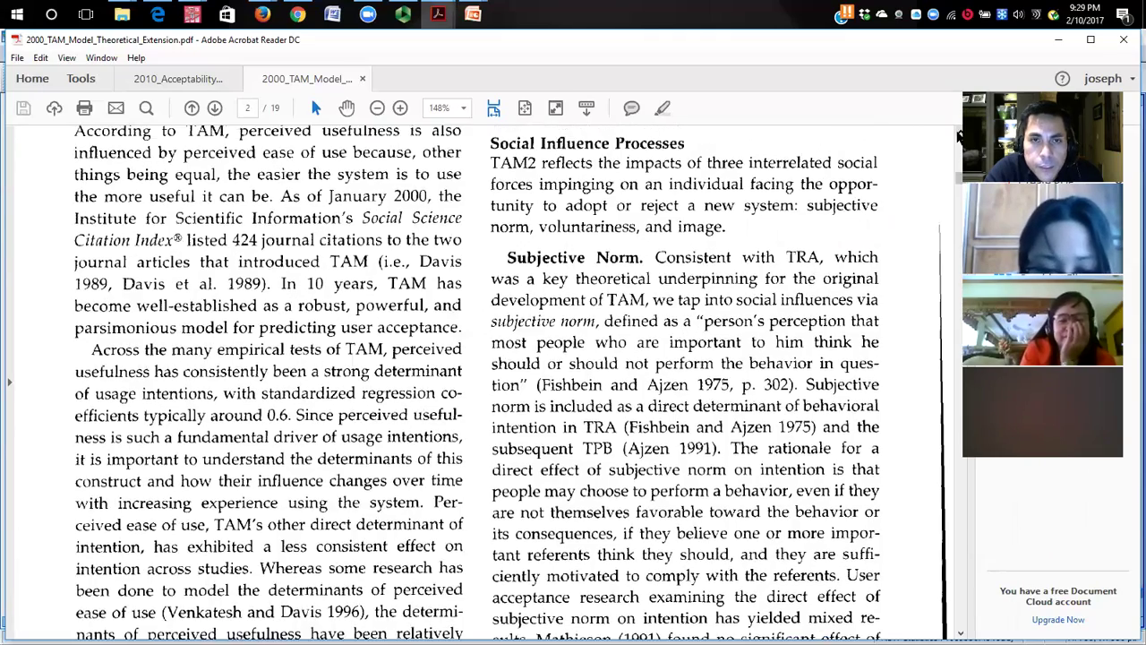
scroll(959, 136, "up", 3)
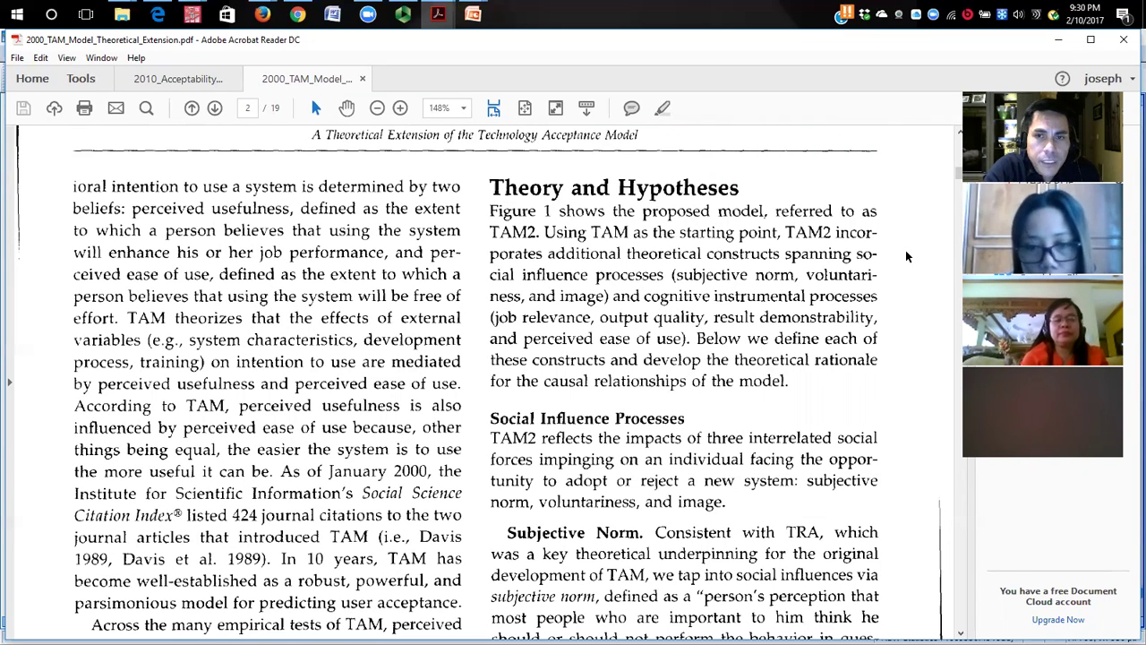
scroll(959, 134, "up", 4)
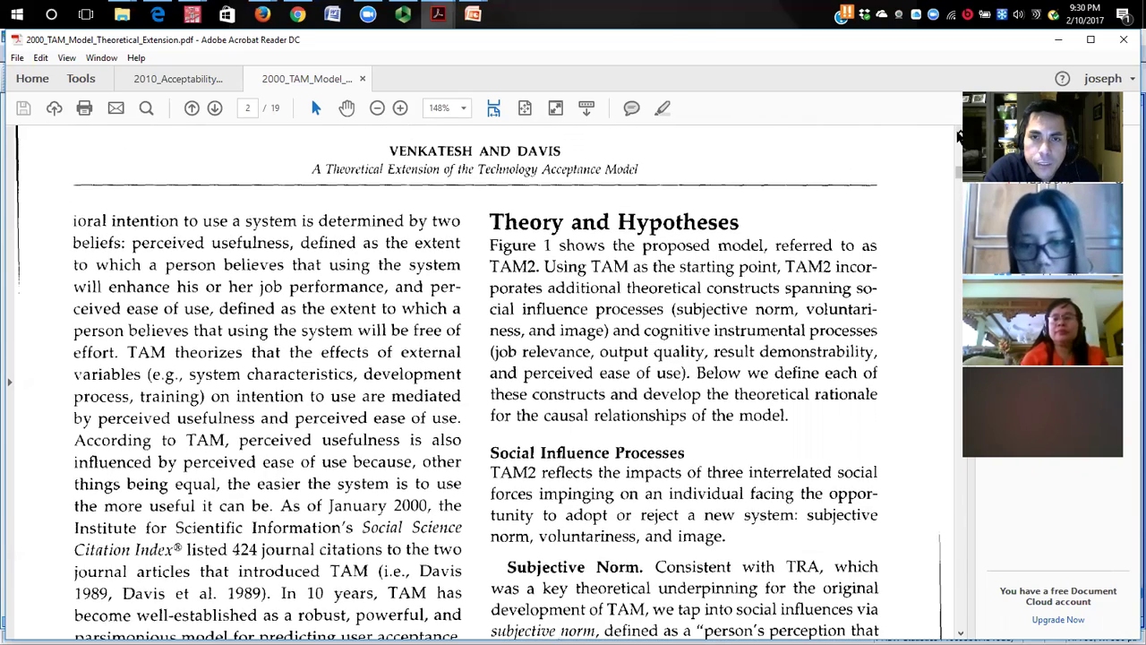
scroll(958, 134, "up", 10)
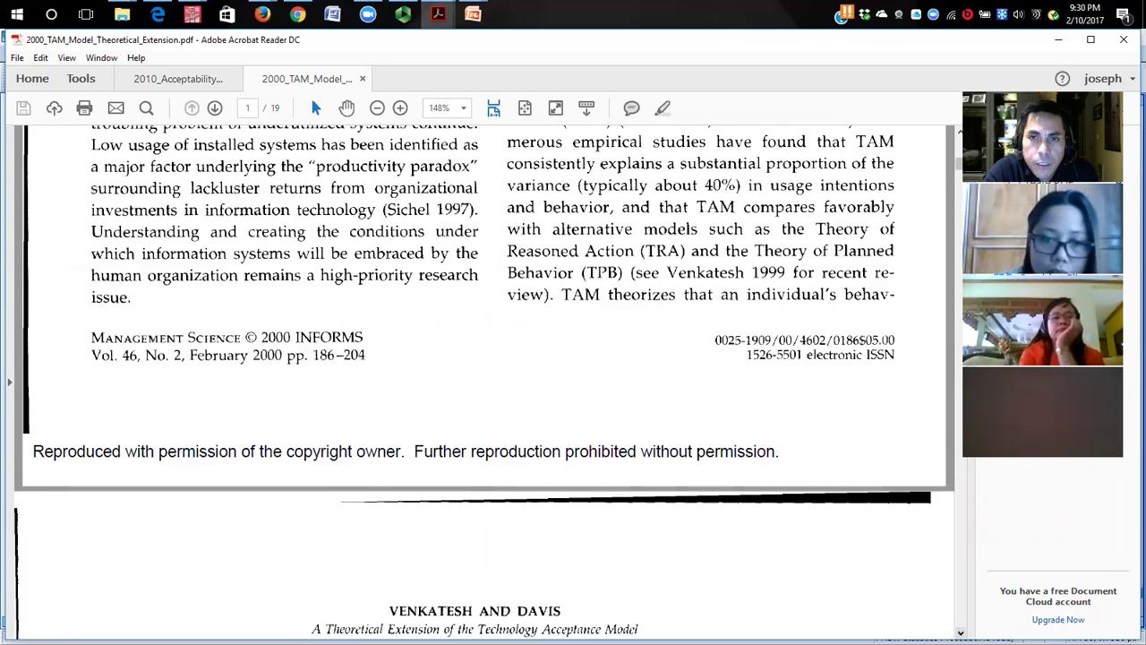
scroll(484, 381, "down", 1)
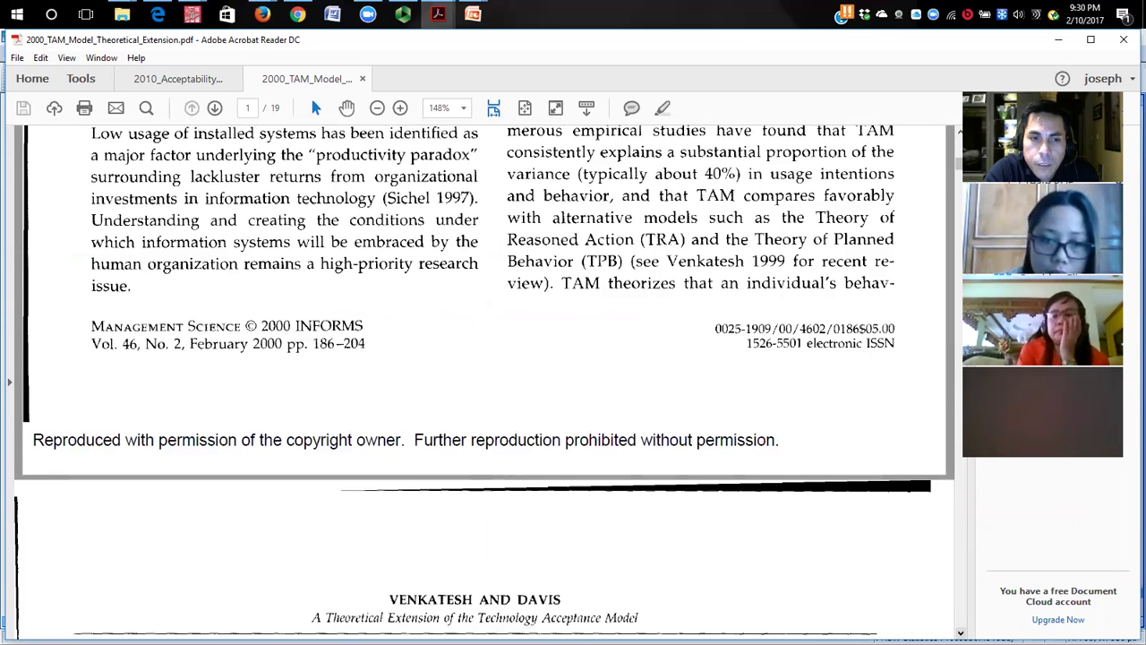
scroll(484, 382, "down", 5)
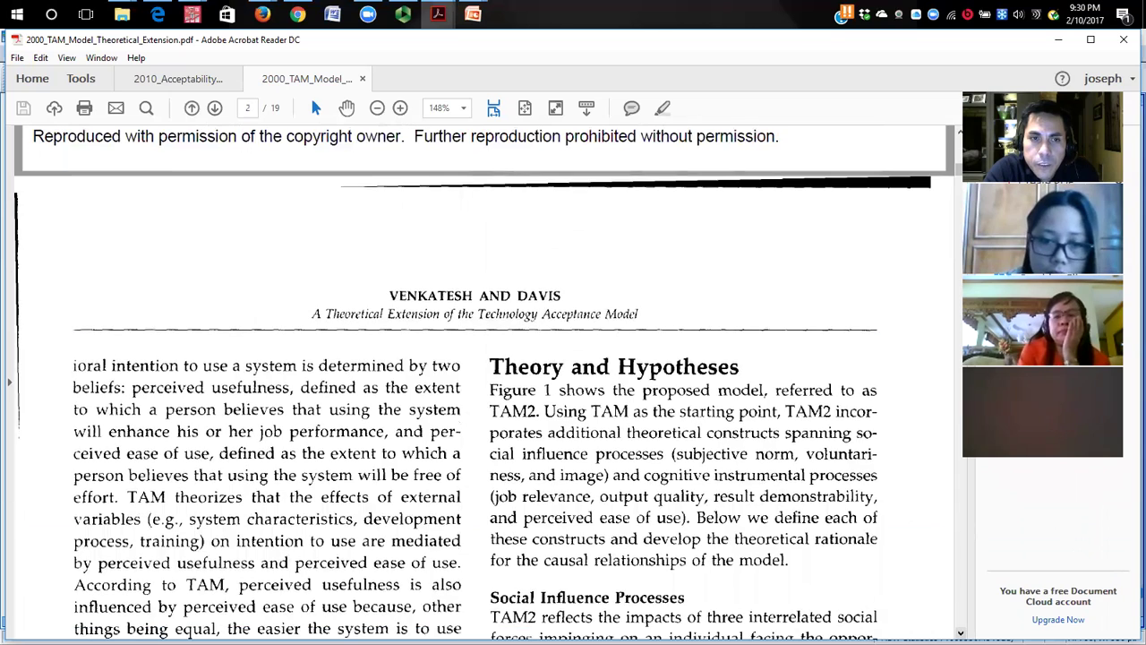
scroll(484, 381, "down", 2)
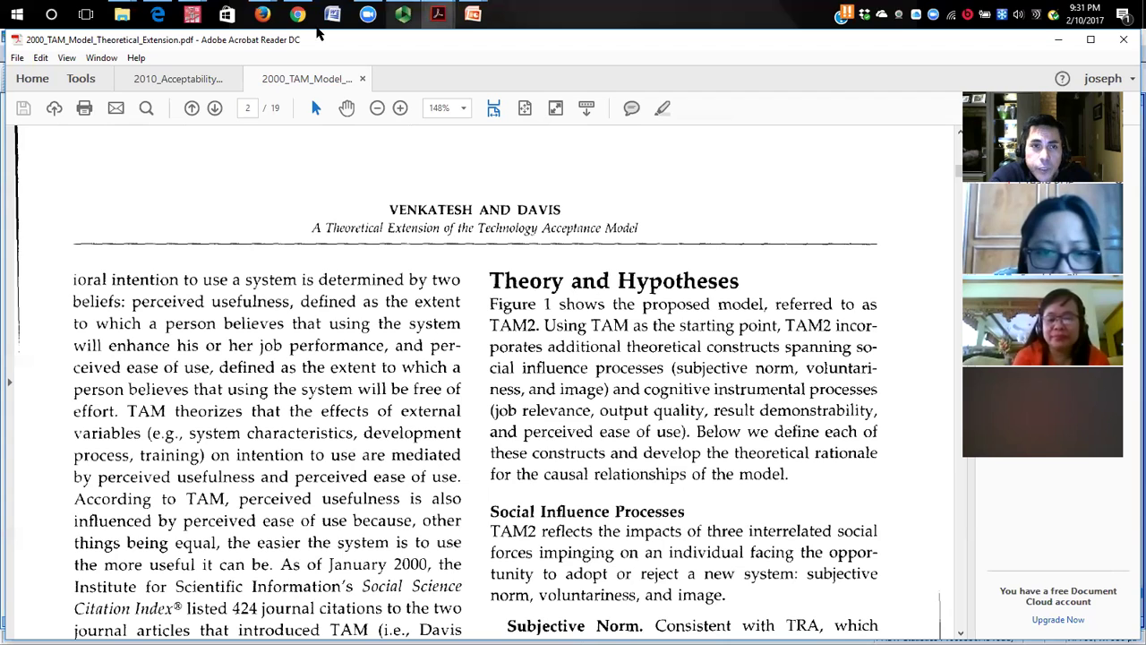
Switch to PASW Statistics Viewer and examine how the T2 items load on the two factors in the Rotated Factor Matrix
mouse_move(192, 13)
left_click(273, 103)
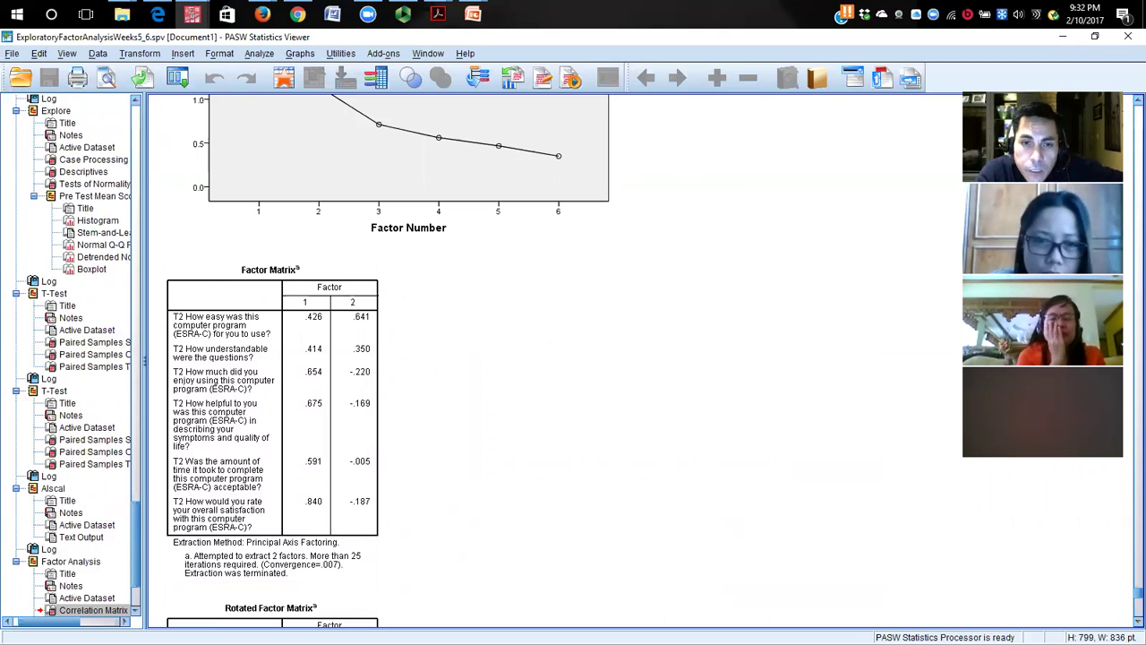
scroll(818, 452, "down", 5)
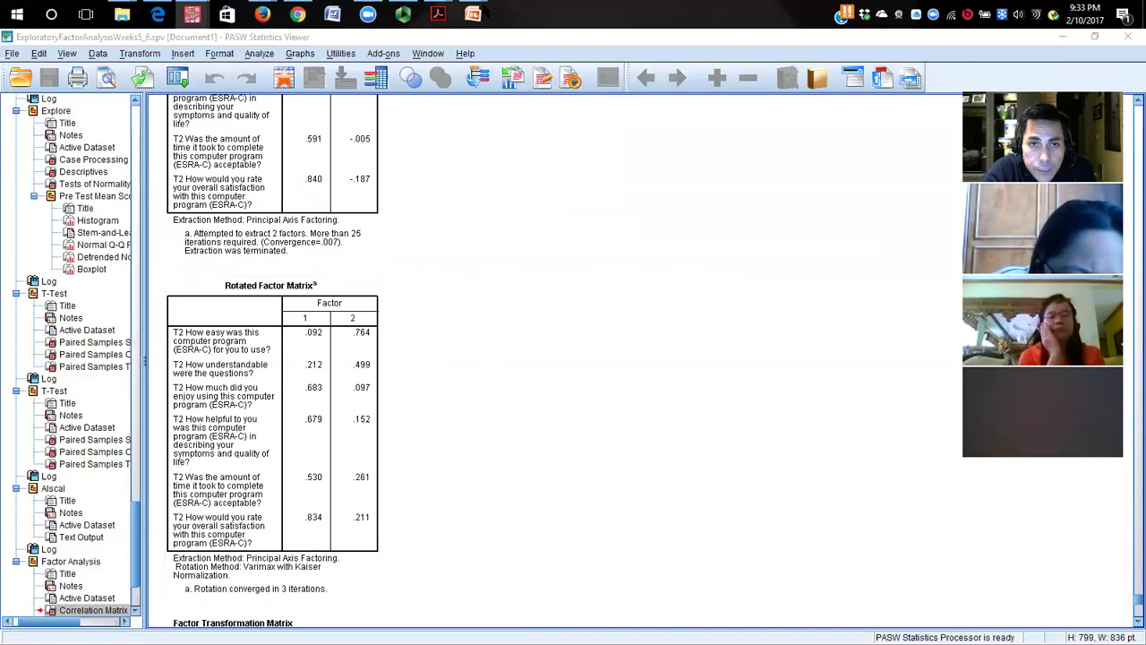
Switch to Adobe Acrobat Reader and revisit page 2 of the 2000_TAM_Model_Theoretical_Extension article, checking the open 2010_Acceptability_E_Scale document as well
mouse_move(438, 15)
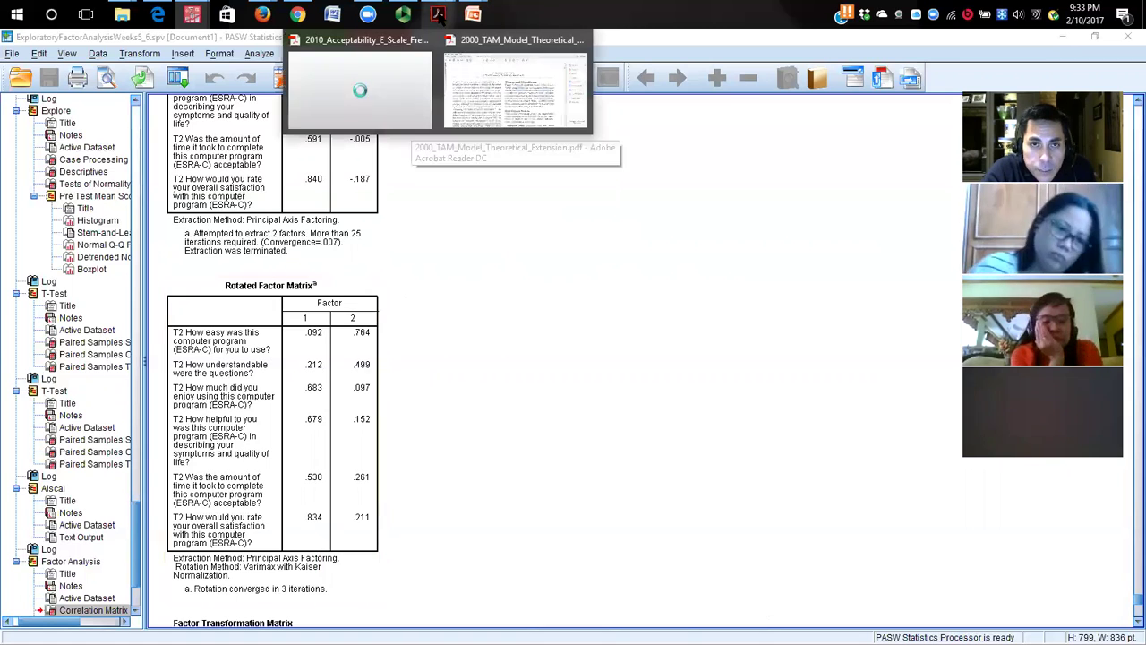
left_click(520, 87)
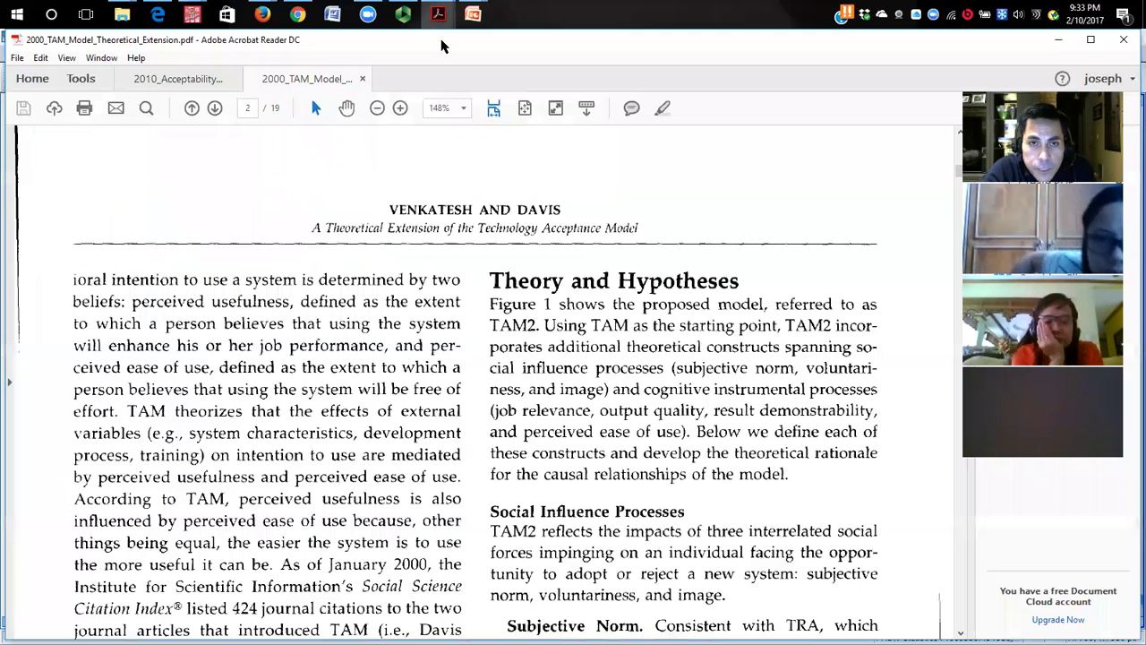
mouse_move(438, 15)
left_click(371, 103)
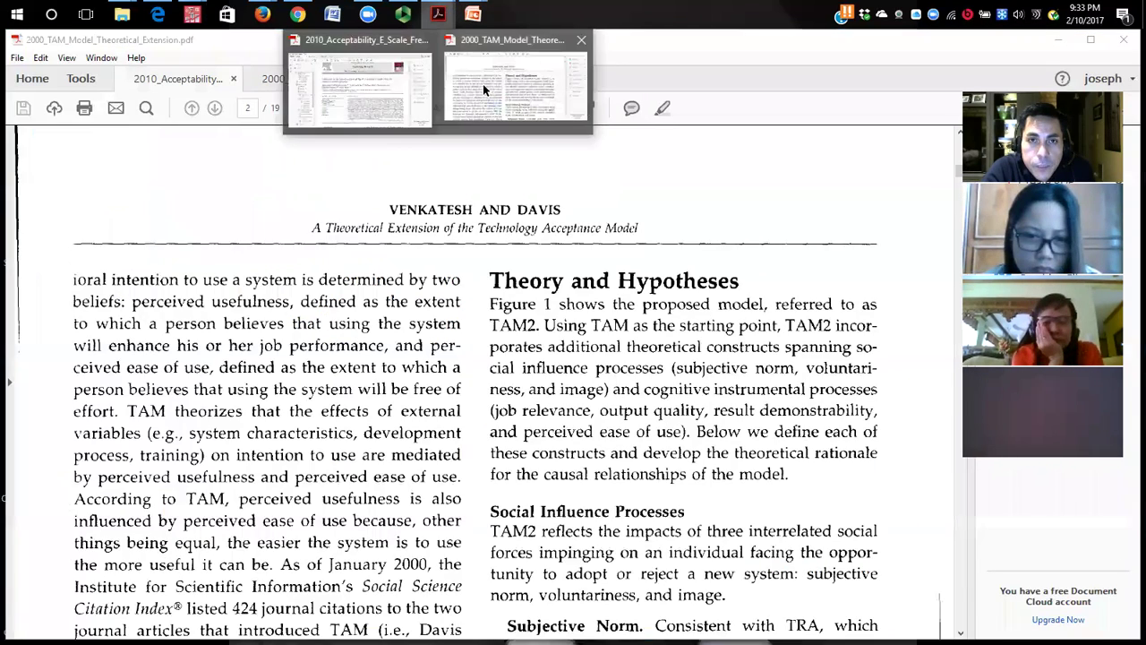
left_click(486, 89)
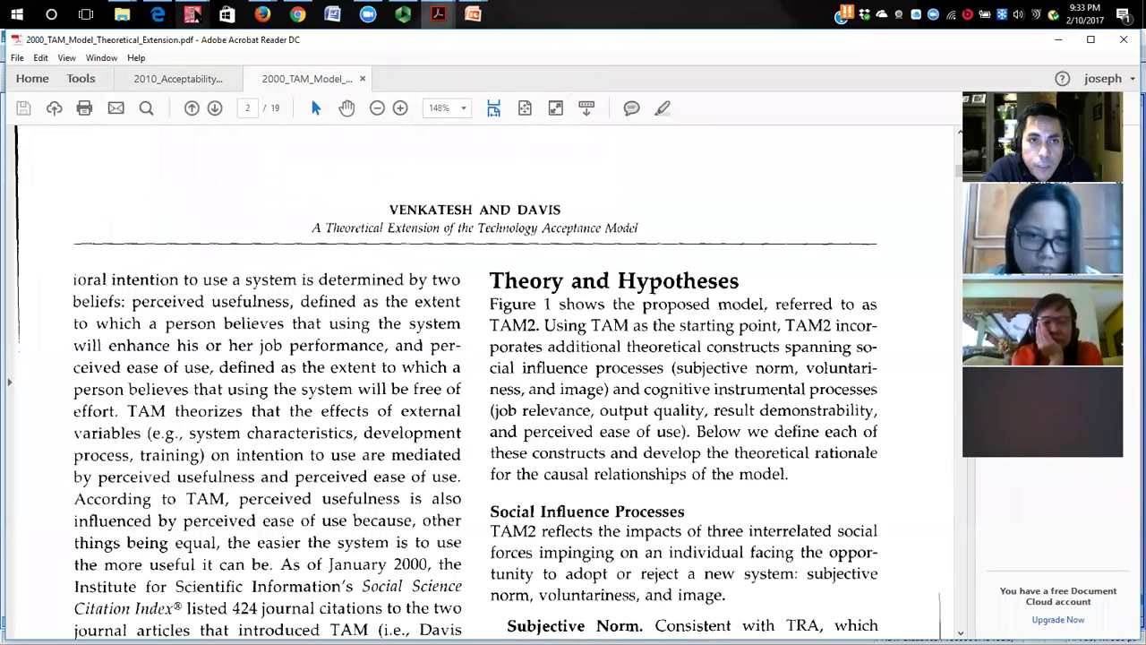
Switch to PASW Statistics Viewer, review the Factor Transformation and Factor Score Coefficient matrices, and return to the Rotated Factor Matrix
left_click(251, 95)
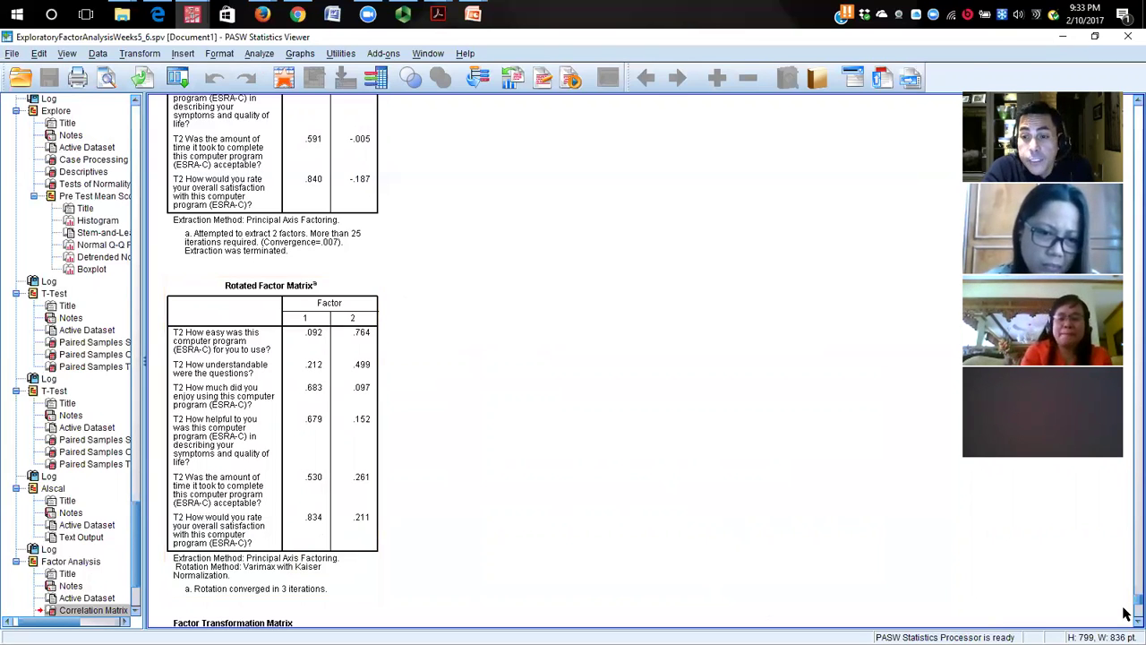
scroll(551, 359, "down", 4)
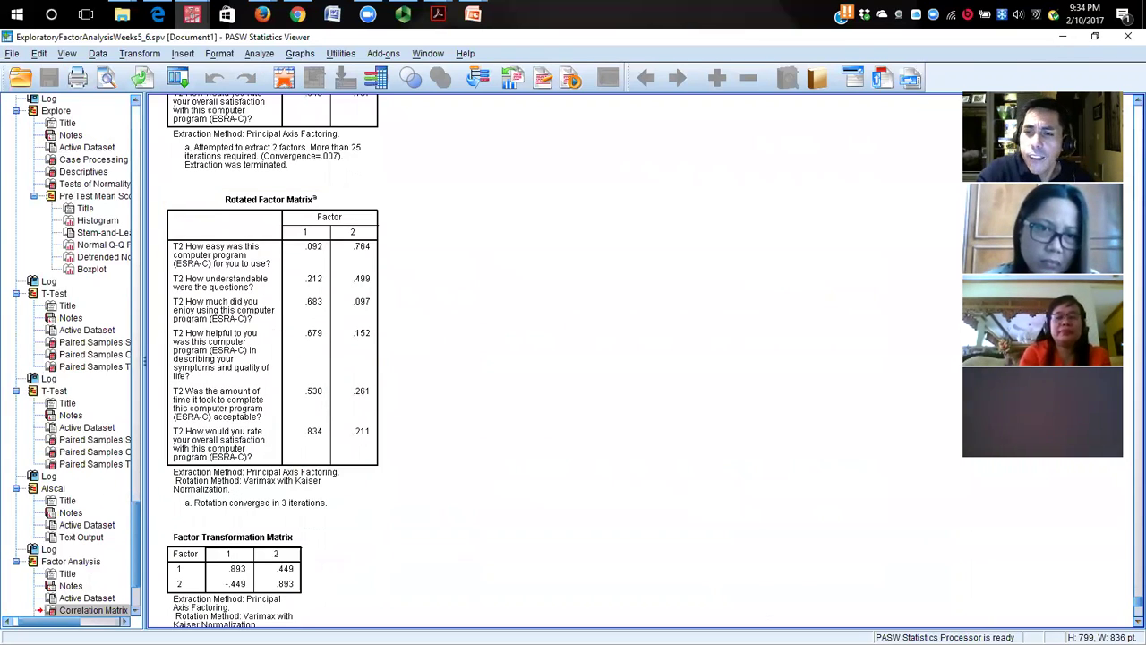
scroll(551, 358, "down", 9)
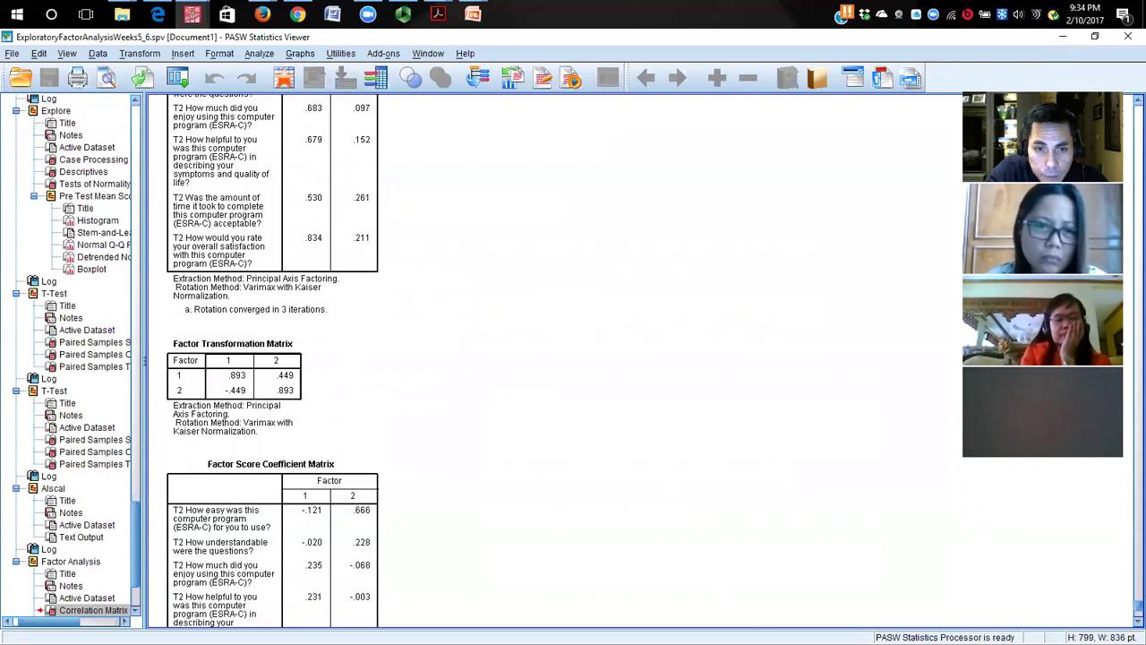
scroll(1000, 558, "down", 3)
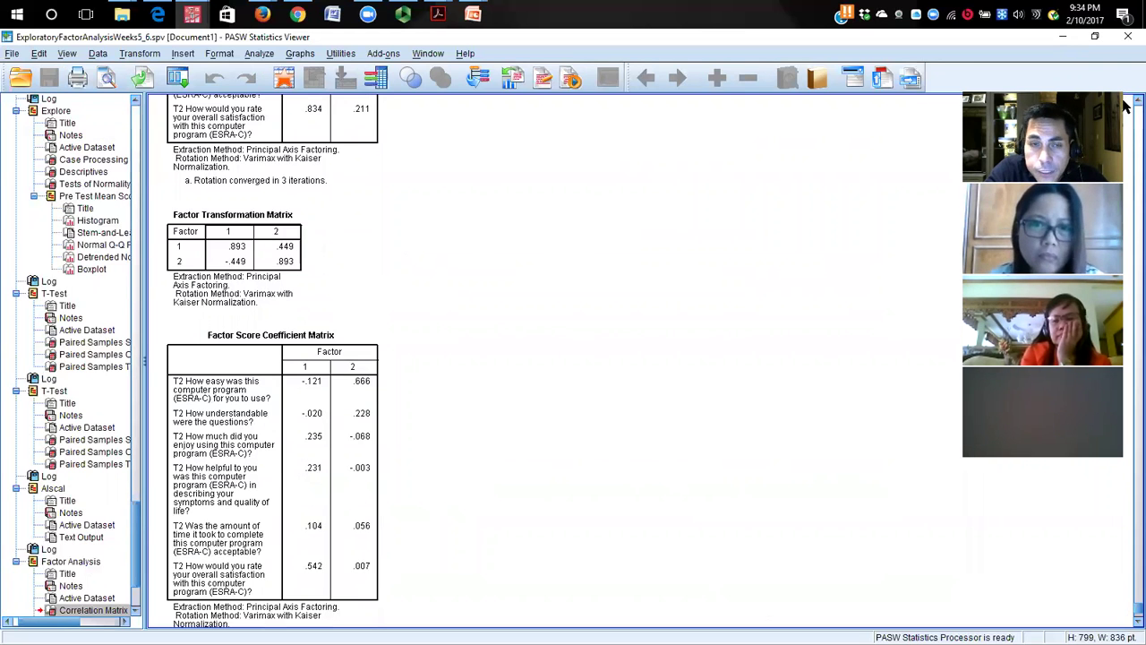
scroll(1126, 106, "up", 5)
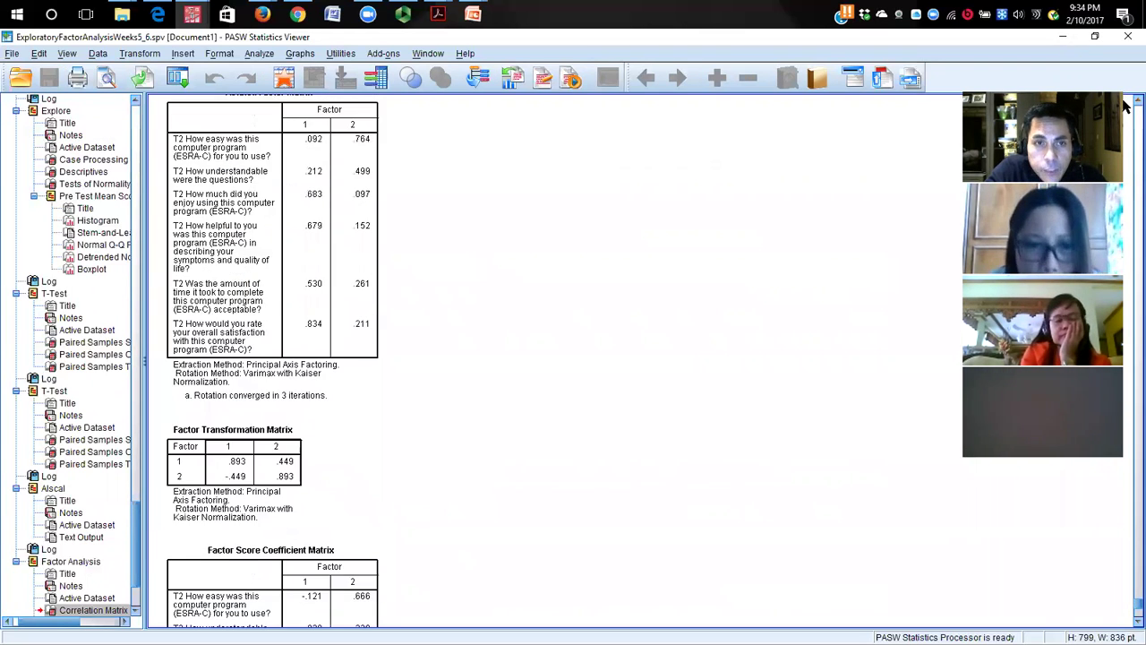
scroll(1126, 106, "up", 2)
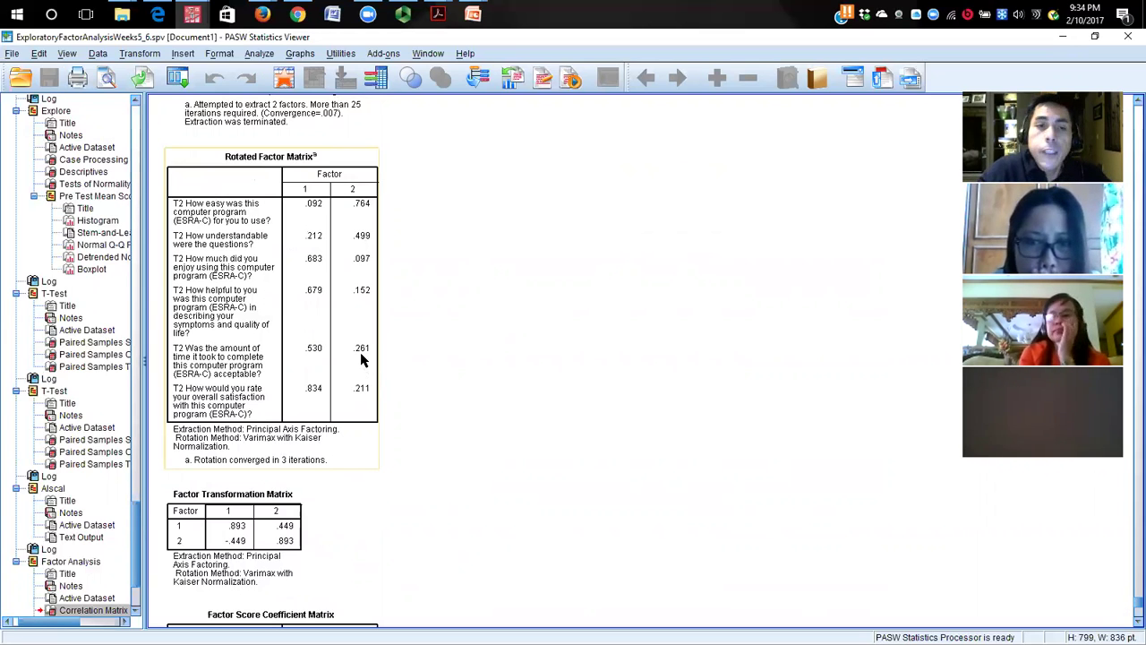
left_click(427, 138)
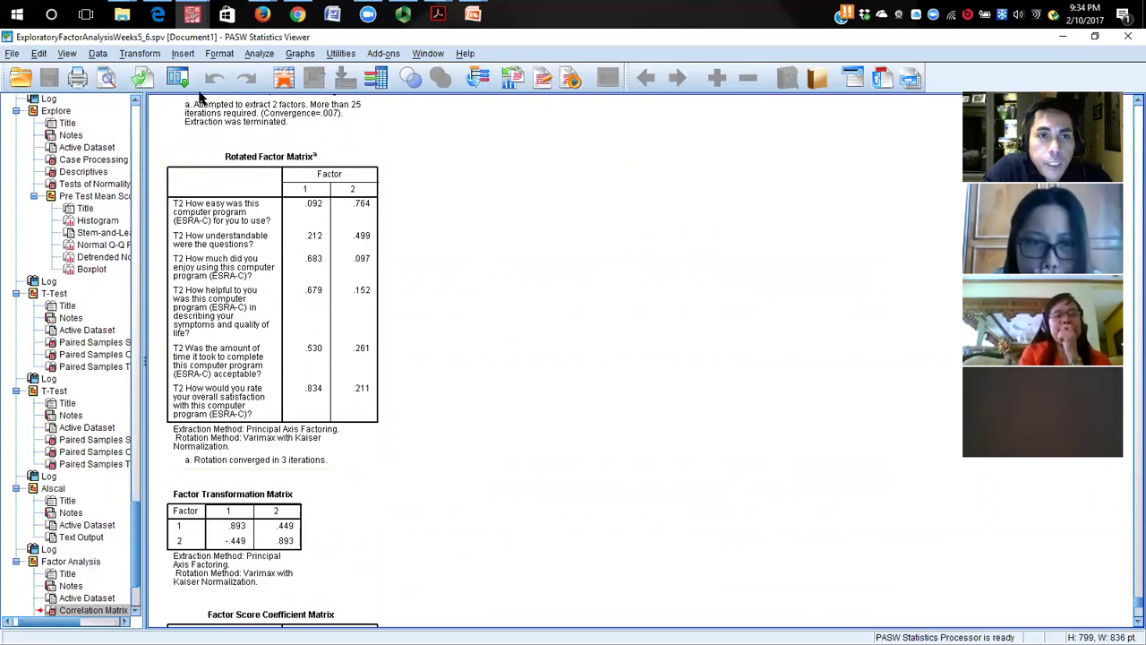
Switch to File Explorer and open the CDU folder inside 2 Consulting on the Desktop
mouse_move(122, 13)
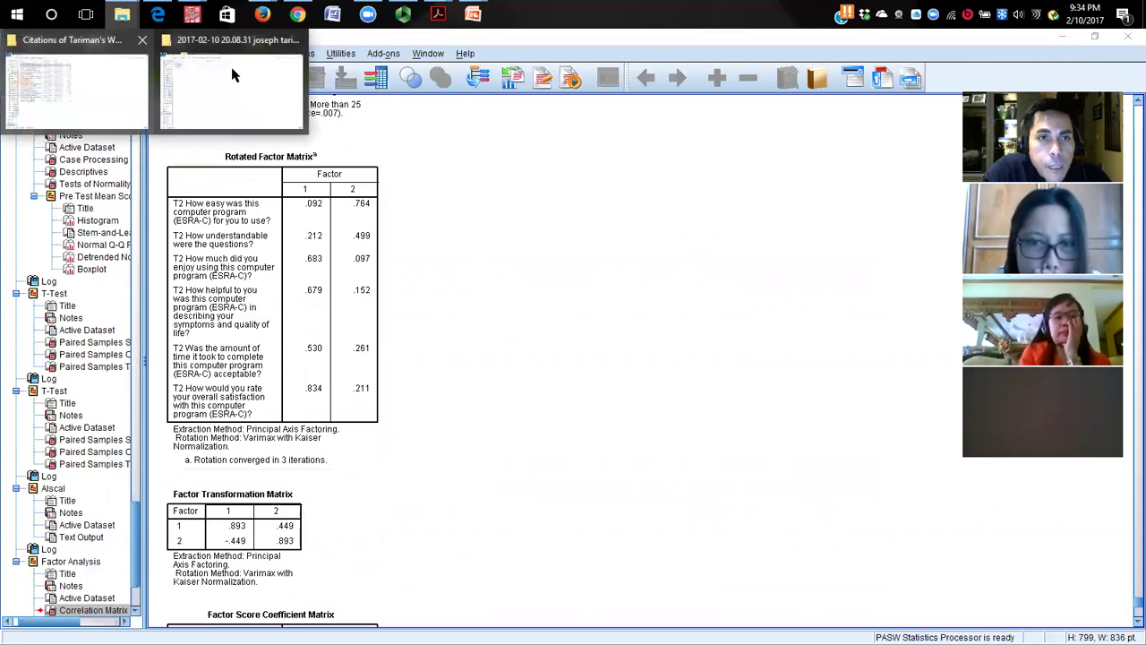
left_click(126, 111)
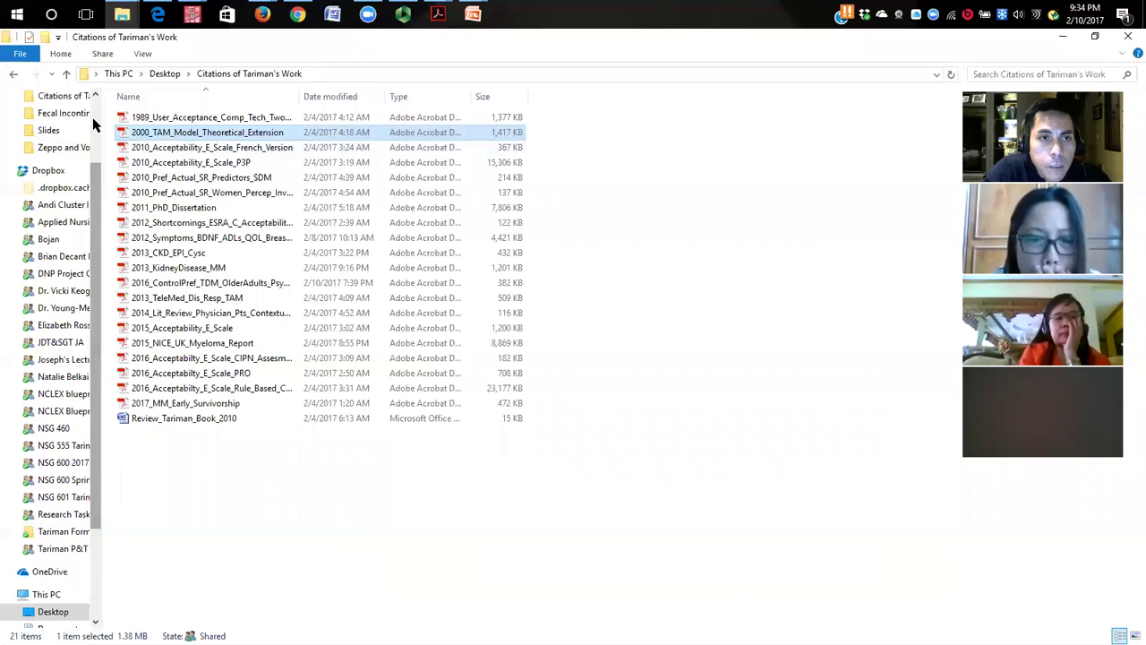
scroll(80, 144, "up", 2)
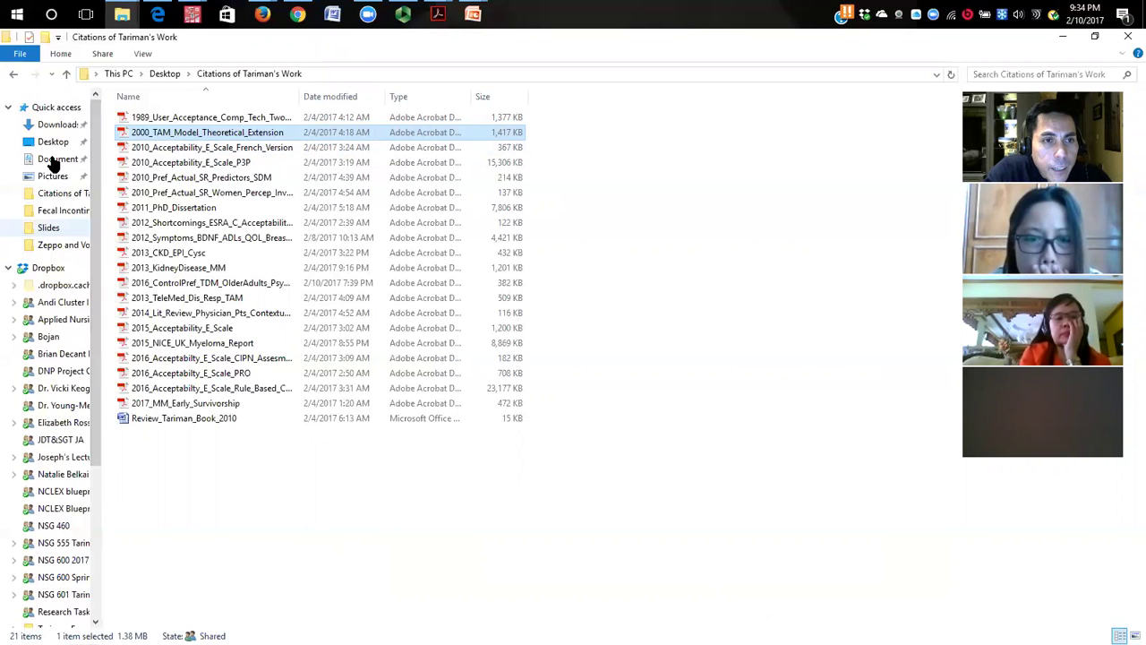
left_click(54, 145)
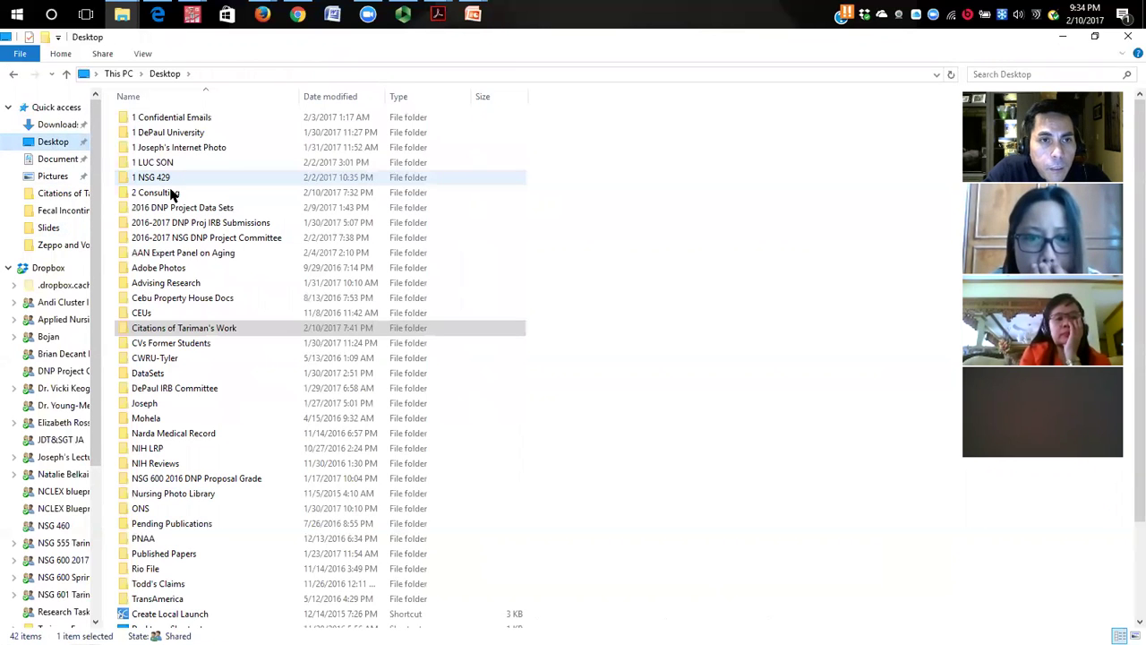
double_click(175, 196)
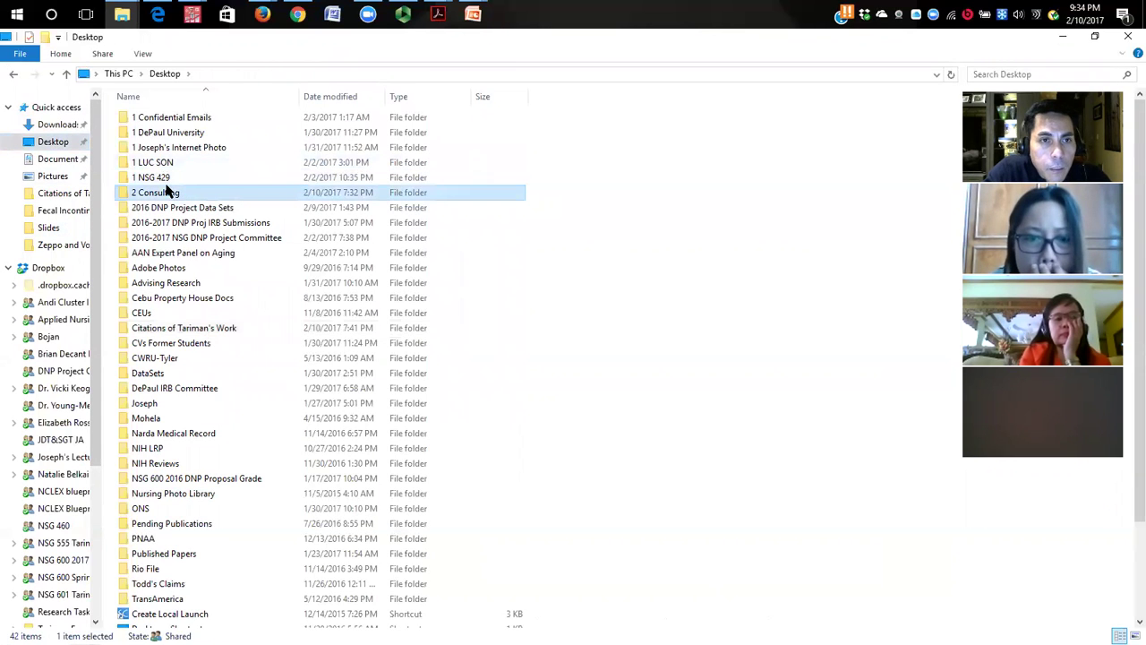
double_click(149, 163)
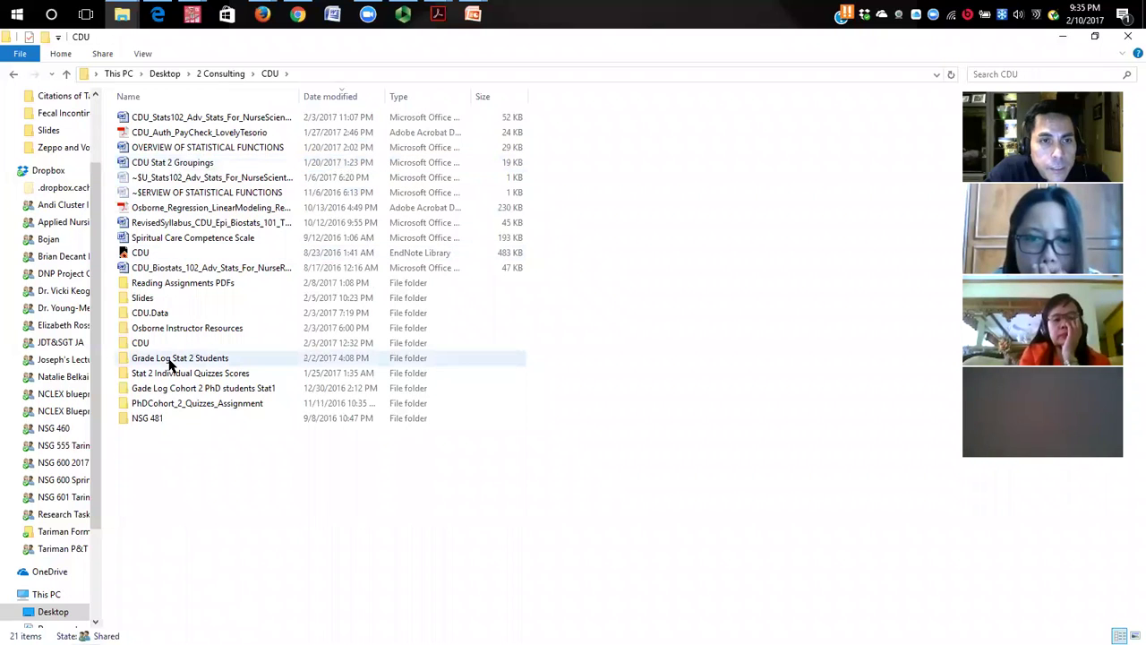
Look through the CDU.Data folder for the acceptability dataset and go back to the CDU folder
left_click(184, 283)
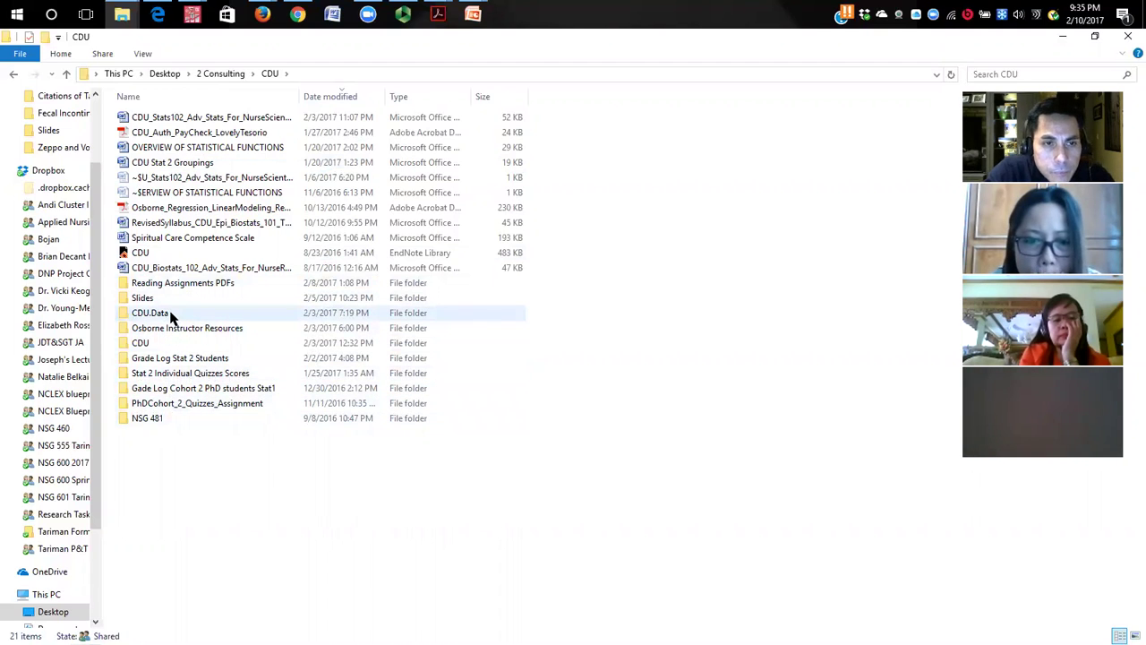
mouse_move(173, 315)
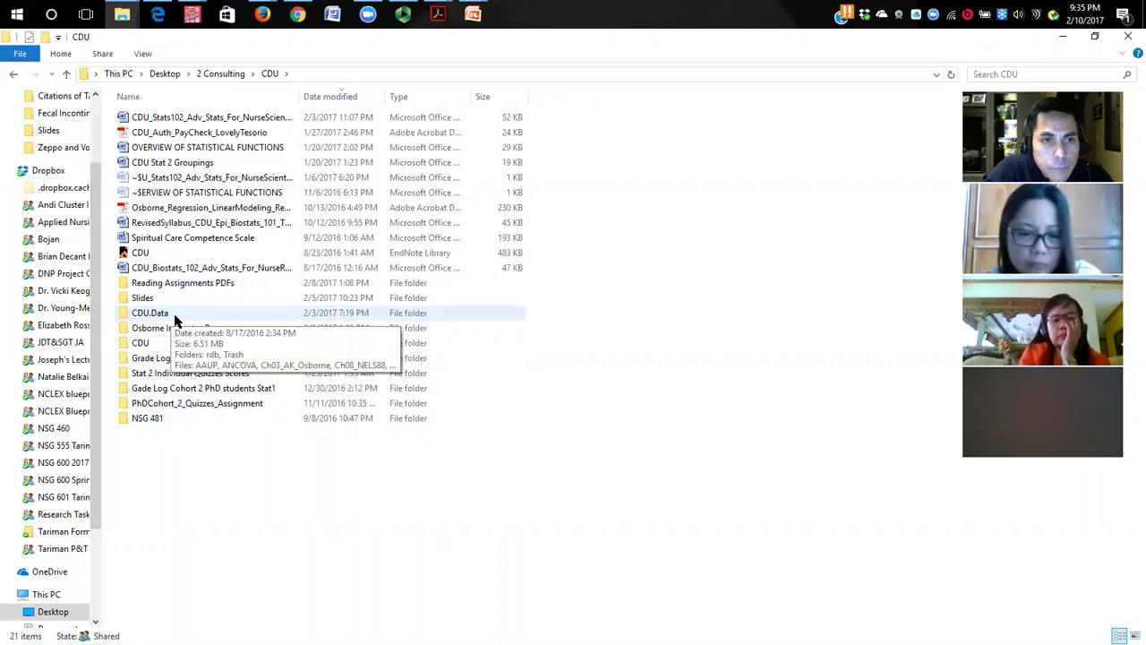
double_click(173, 315)
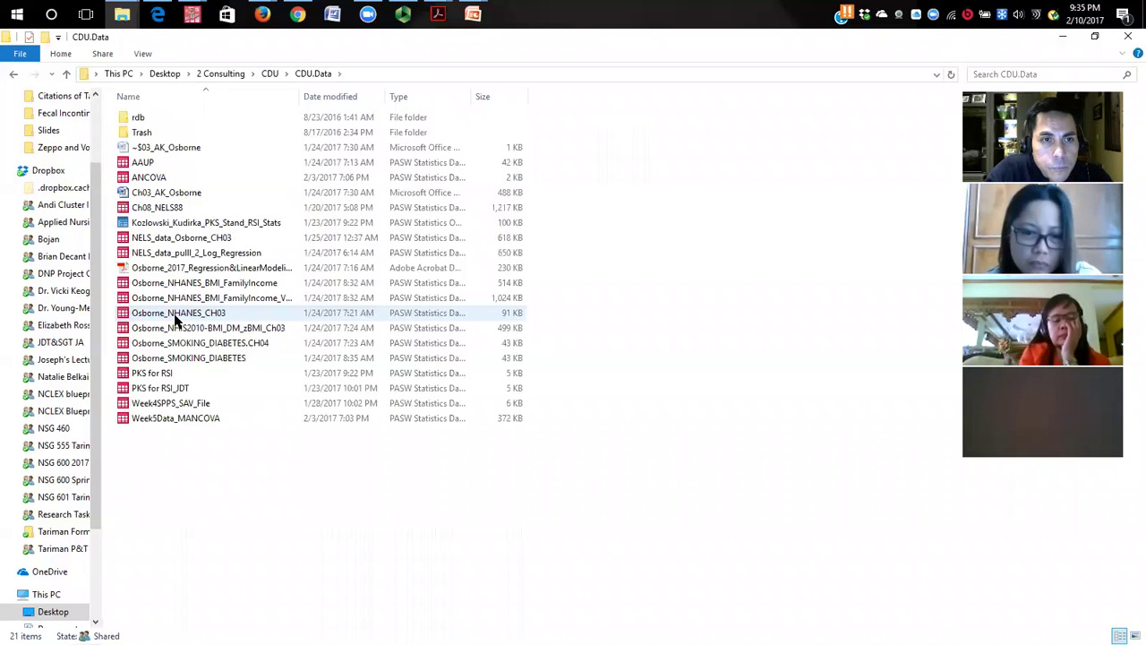
left_click(271, 78)
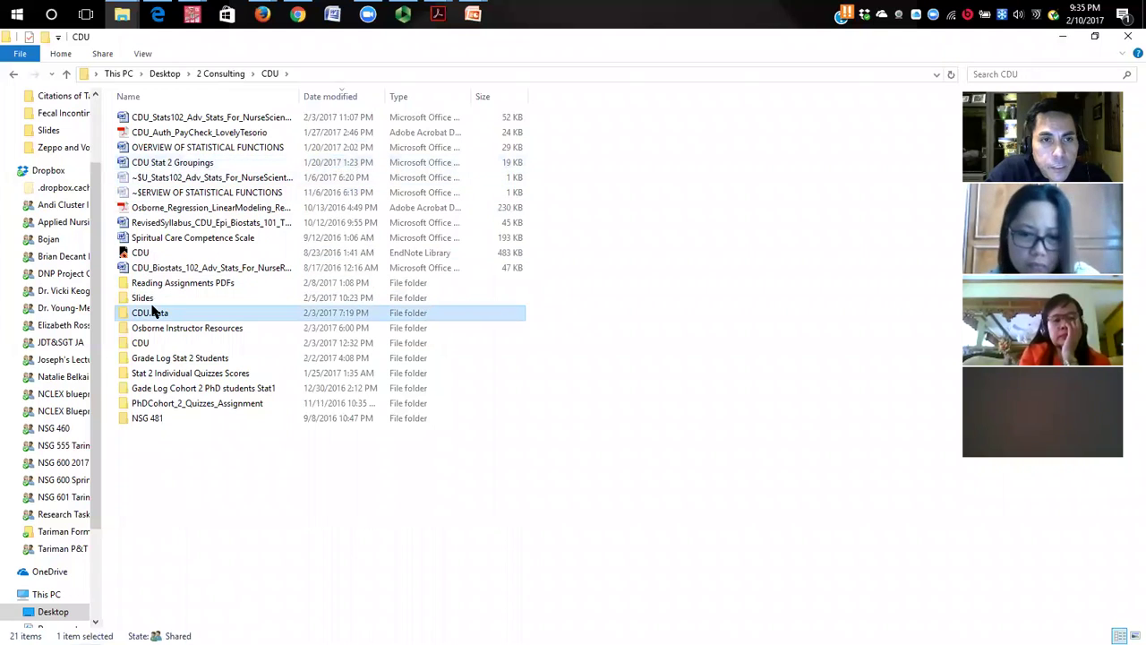
Open the Slides folder within CDU and select the ESRA-C_Acceptability.sav file
left_click(155, 301)
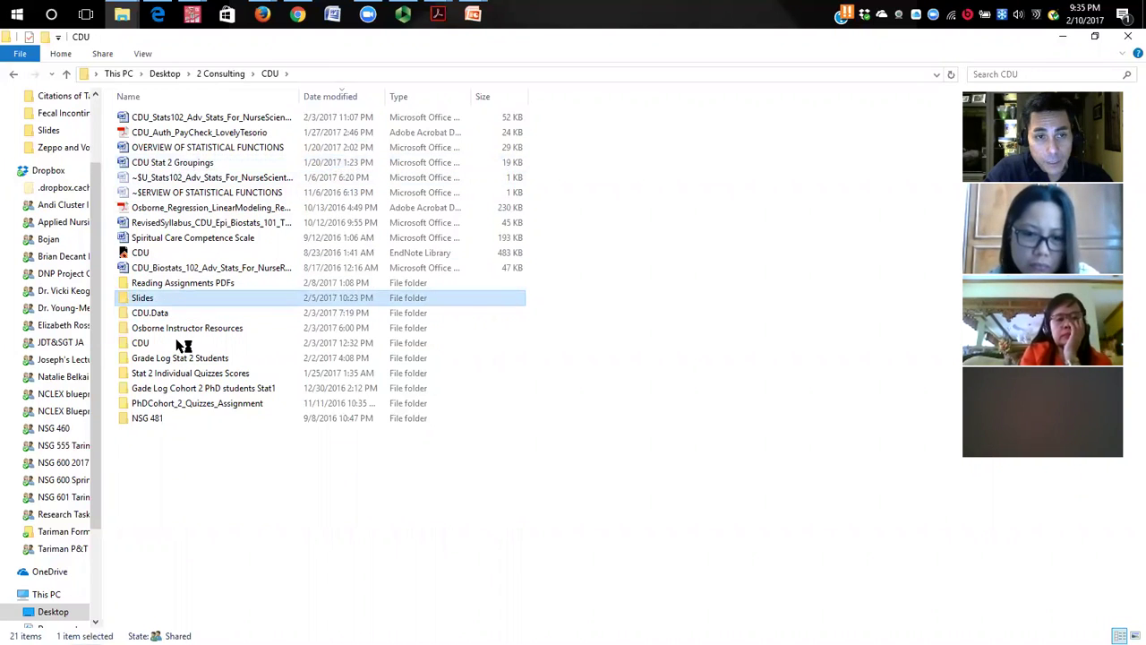
key("Return")
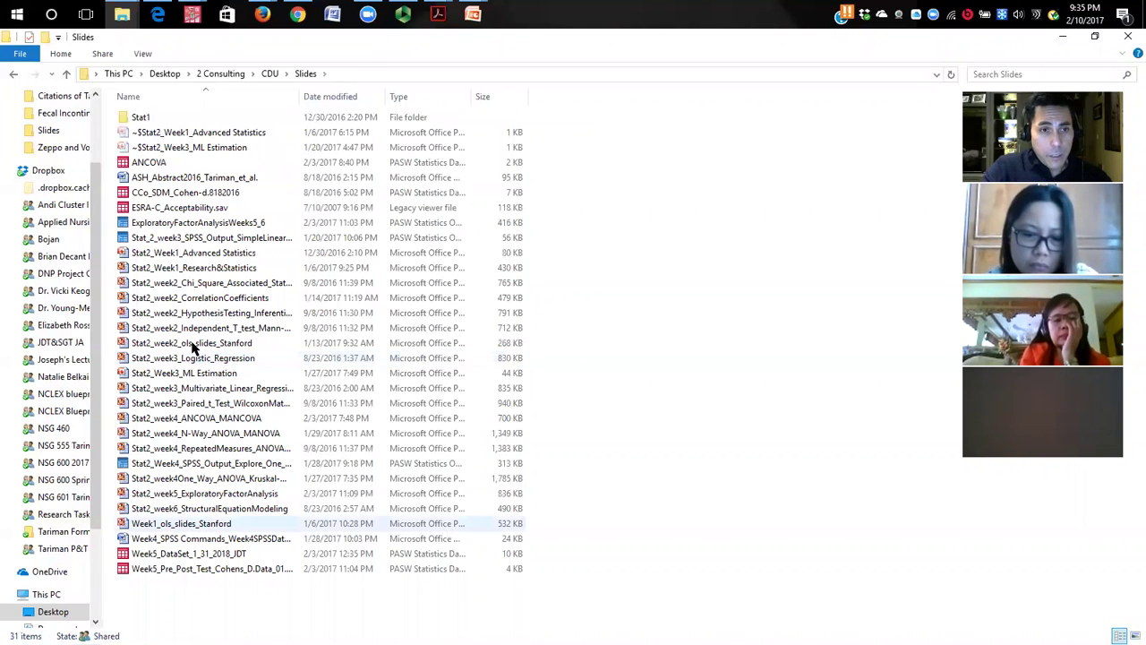
left_click(183, 212)
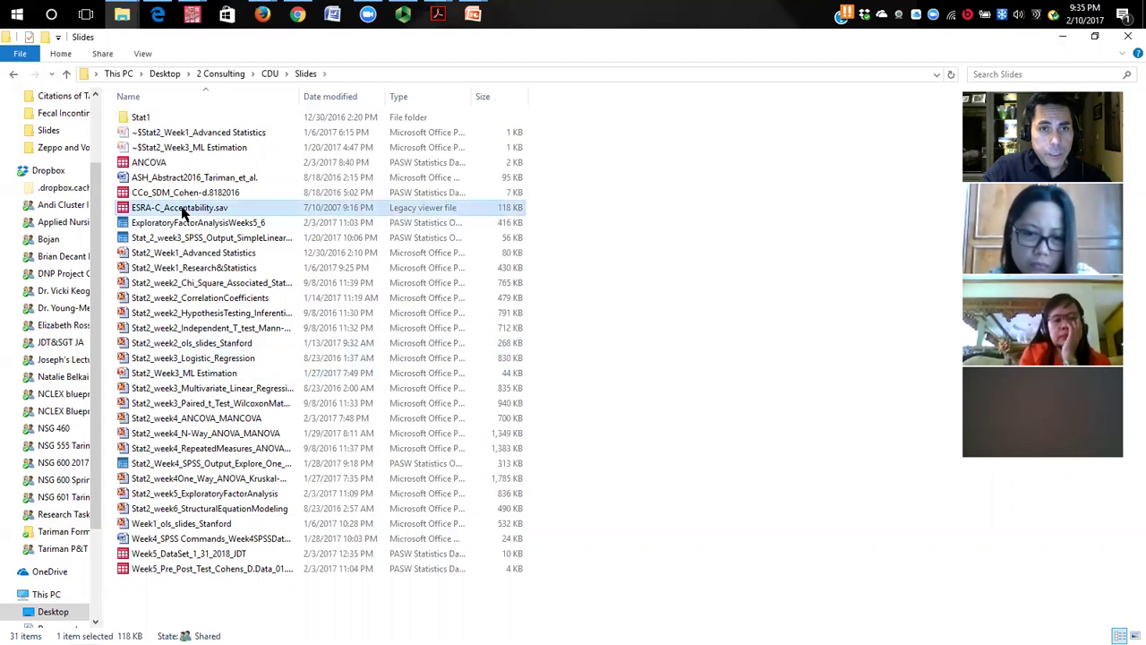
Try twice to open ESRA-C_Acceptability.sav from the Slides folder, declining the Legacy Viewer download
right_click(211, 215)
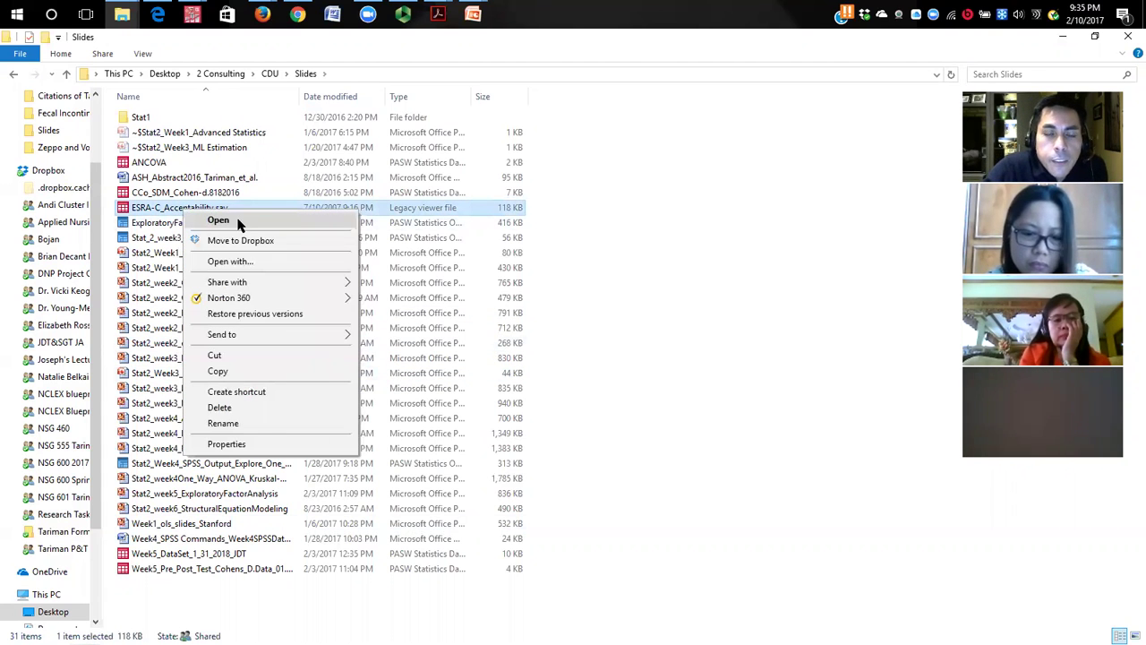
left_click(239, 222)
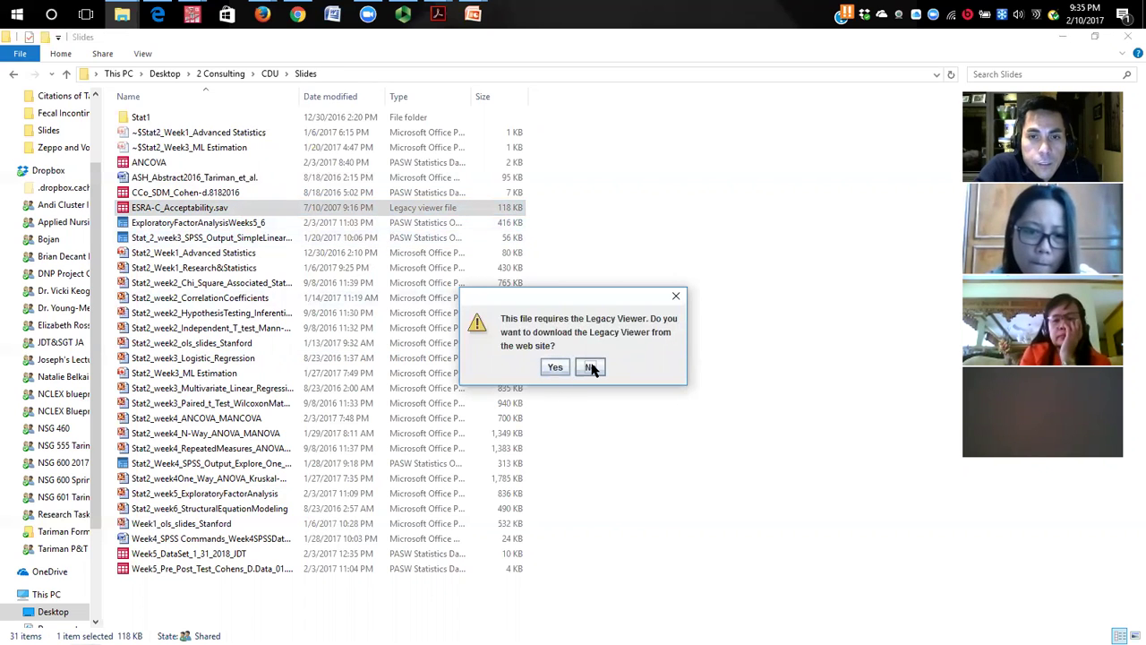
left_click(589, 368)
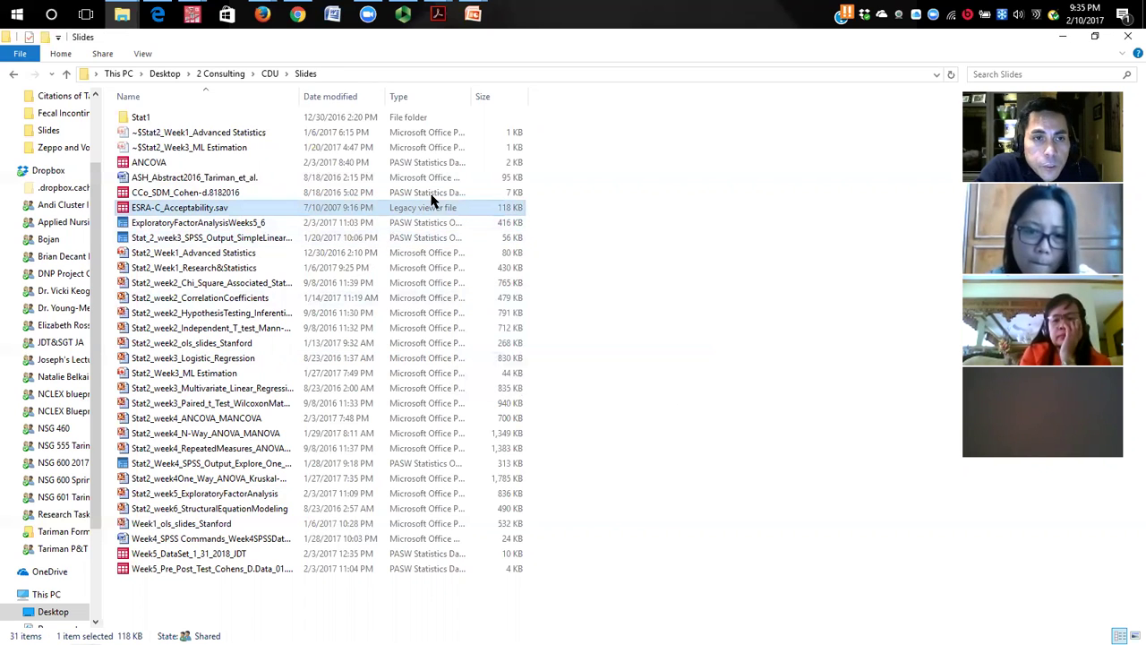
right_click(218, 213)
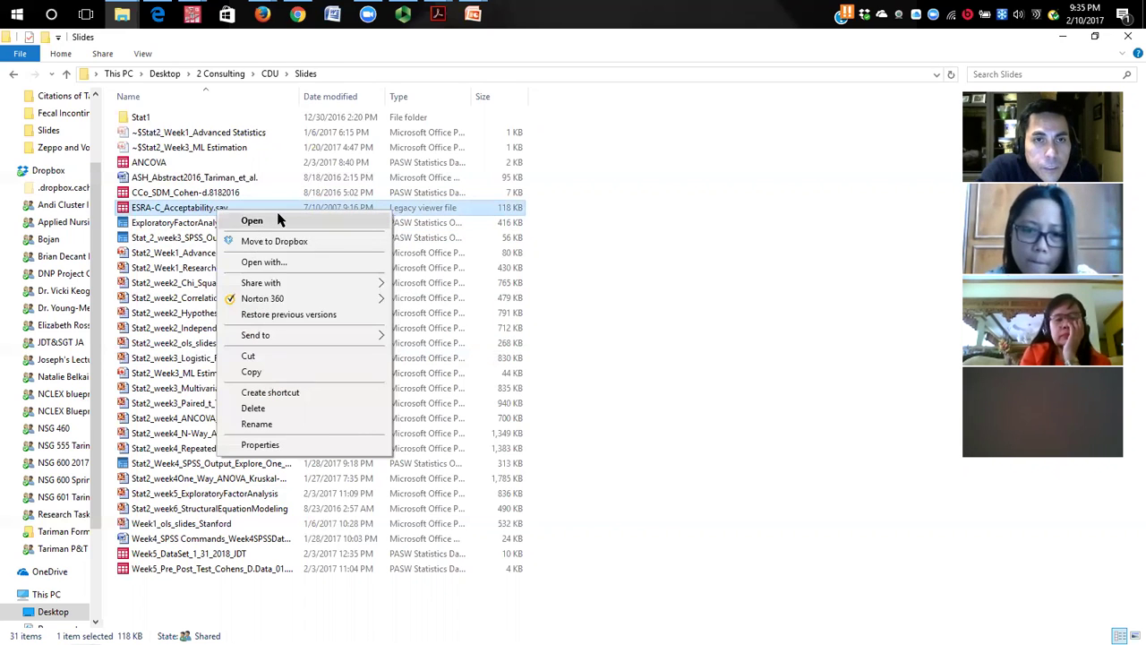
left_click(283, 220)
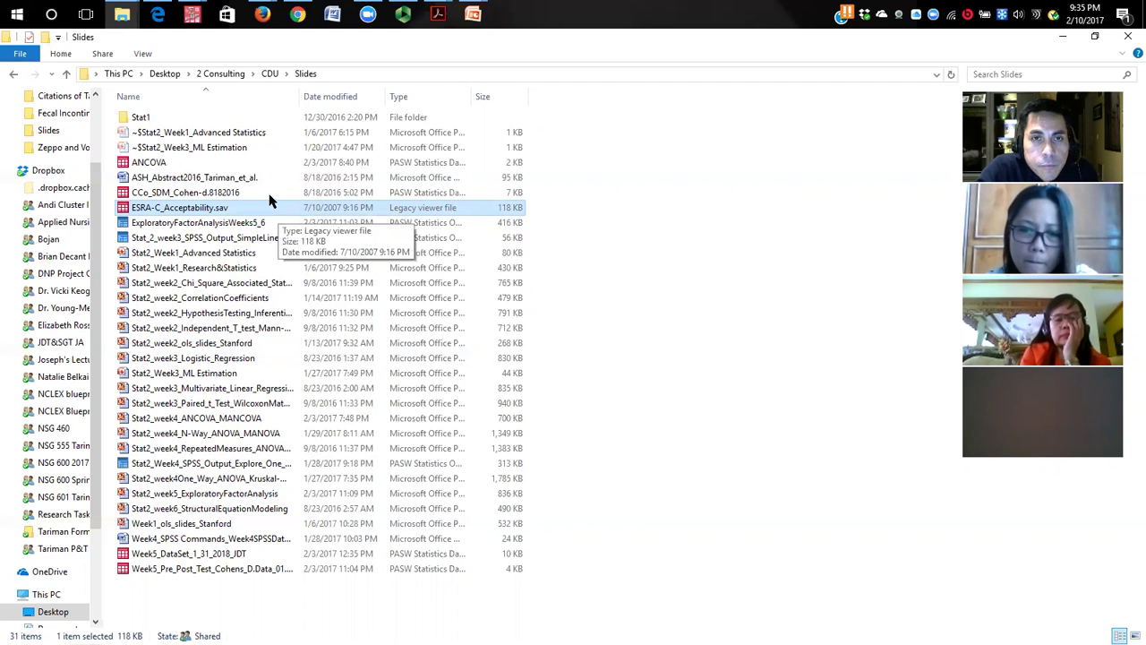
left_click(588, 365)
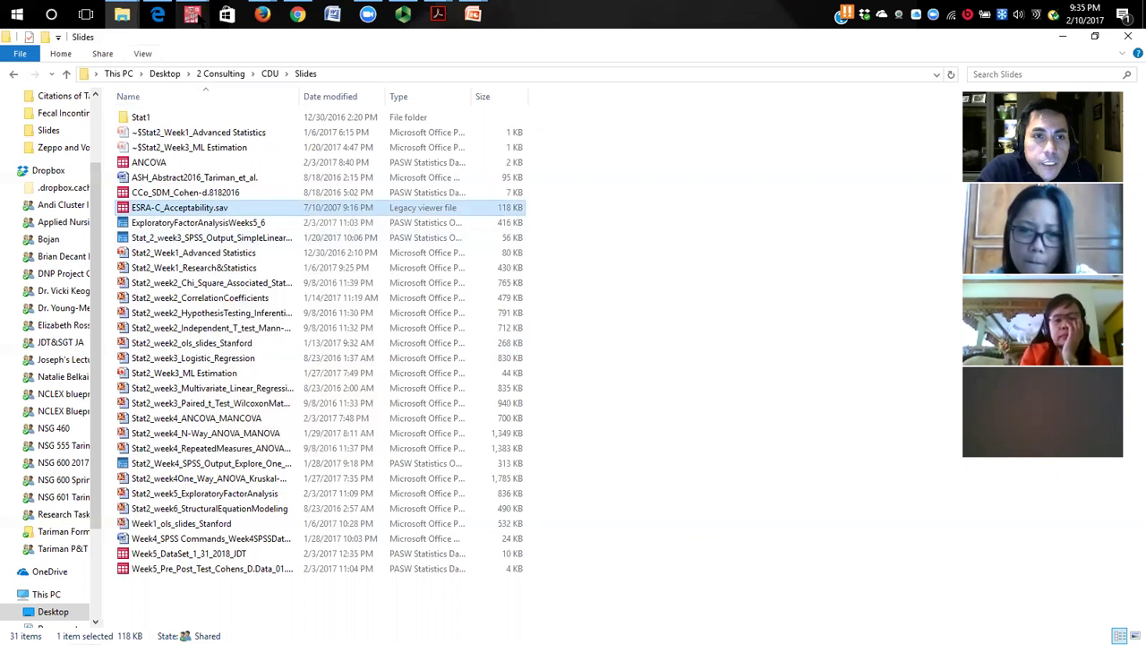
Switch to the PASW Statistics Data Editor and start opening a data file, with the Desktop as the location to look in
mouse_move(199, 18)
left_click(128, 96)
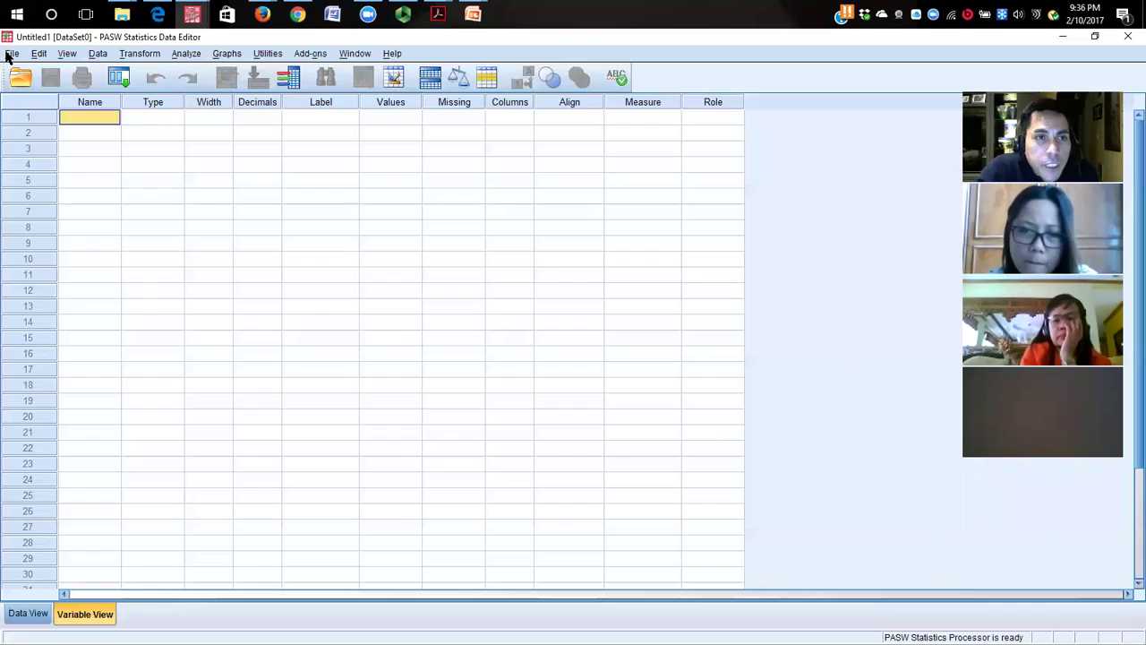
left_click(11, 54)
mouse_move(67, 90)
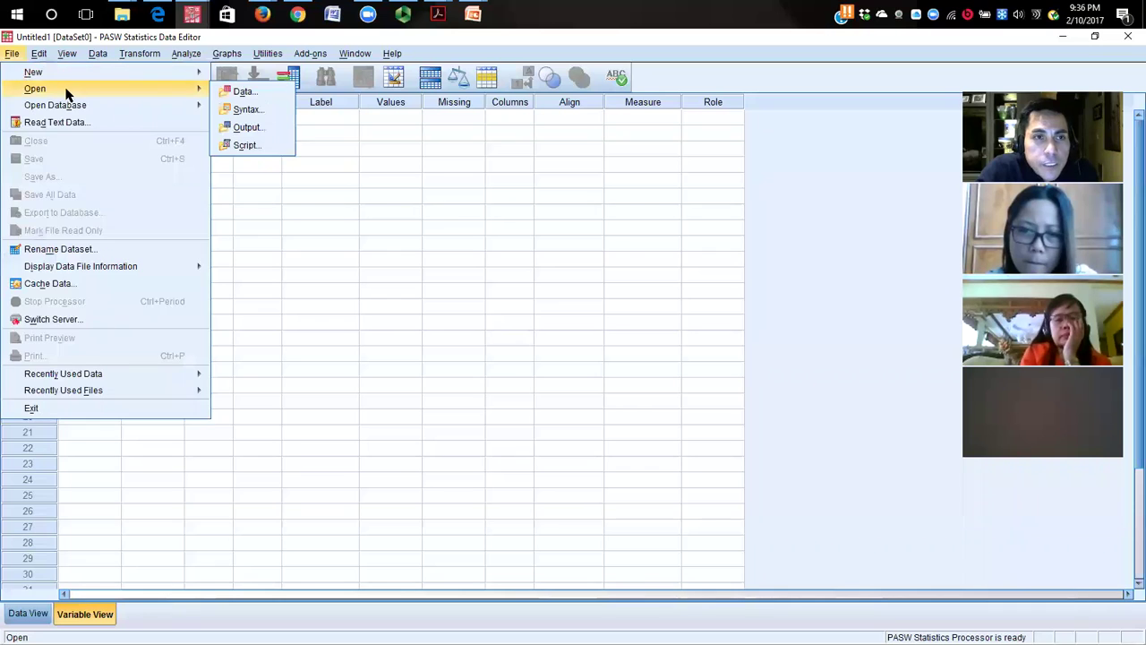
left_click(250, 93)
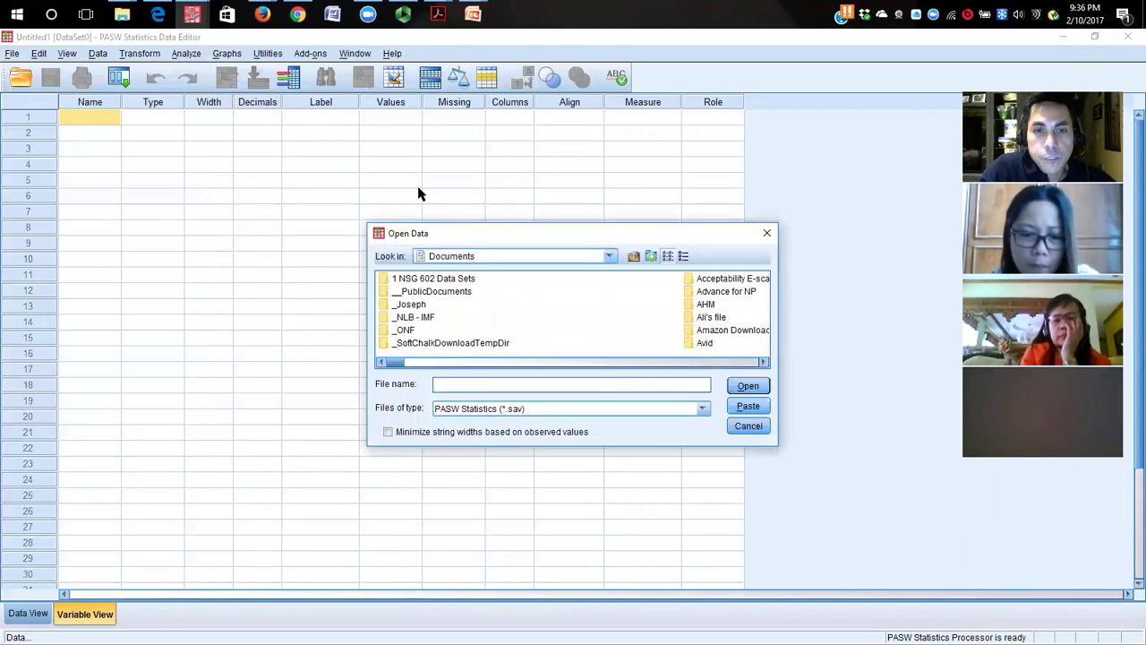
left_click(607, 257)
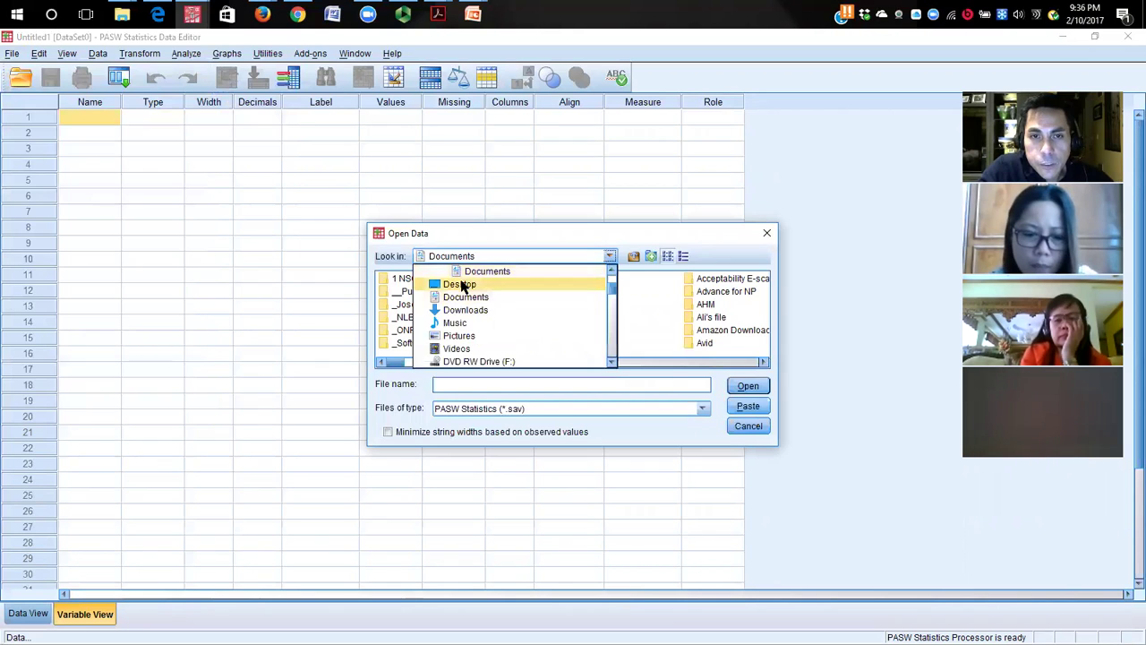
left_click(462, 286)
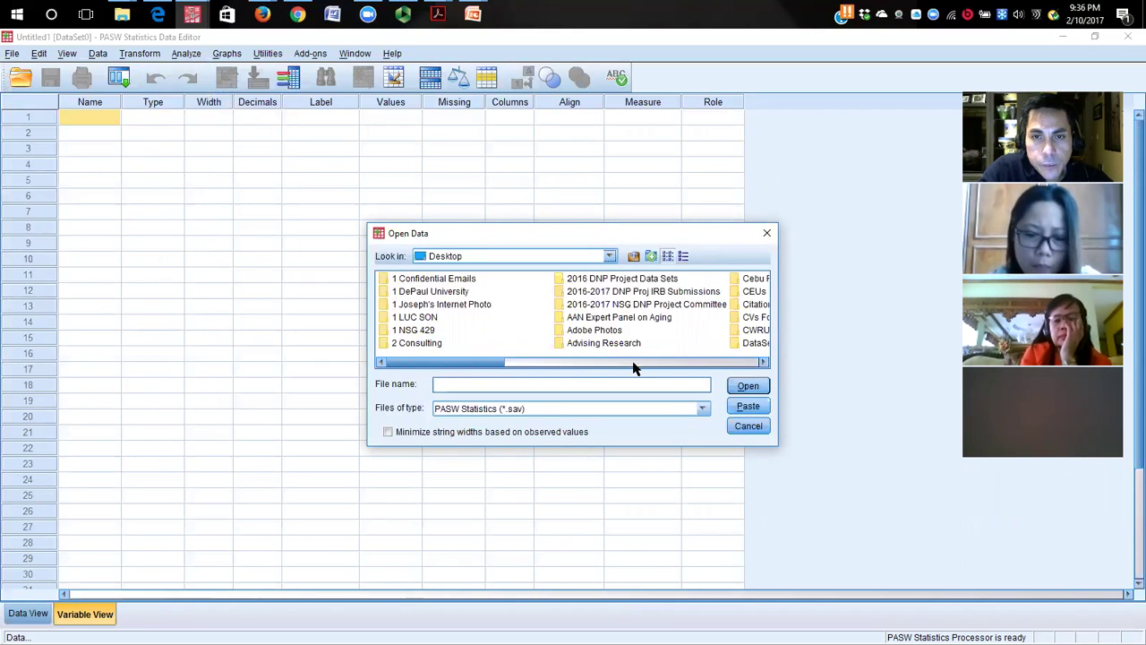
Browse the Desktop to the 2 Consulting folder and try to open its CDU subfolder for the dataset
left_click(634, 367)
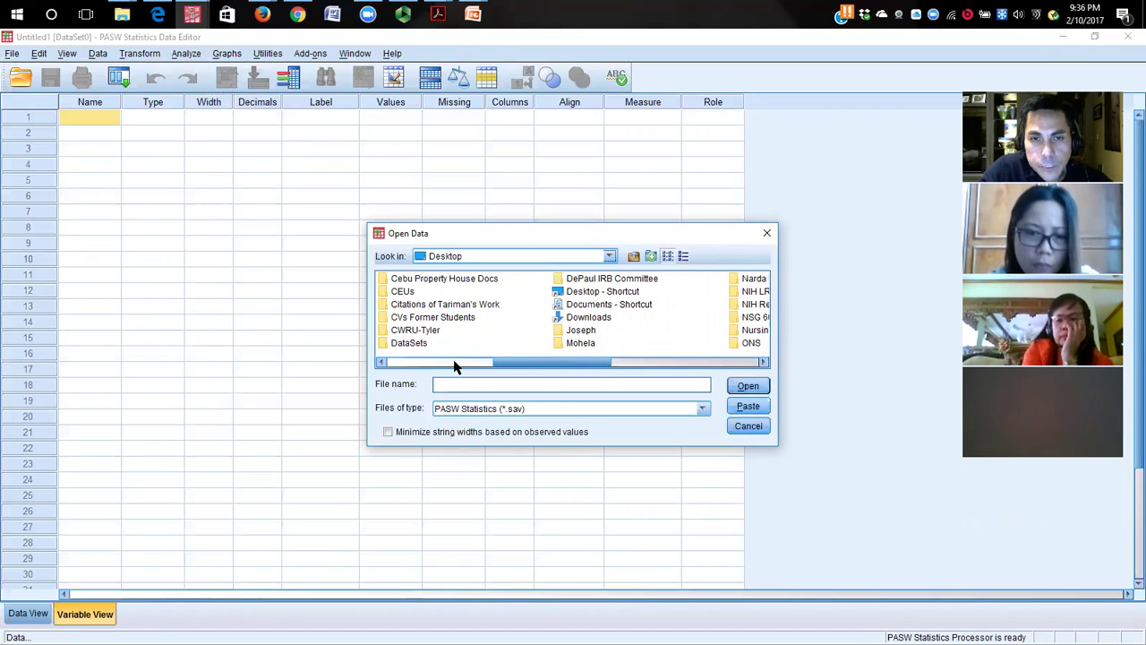
left_click(454, 367)
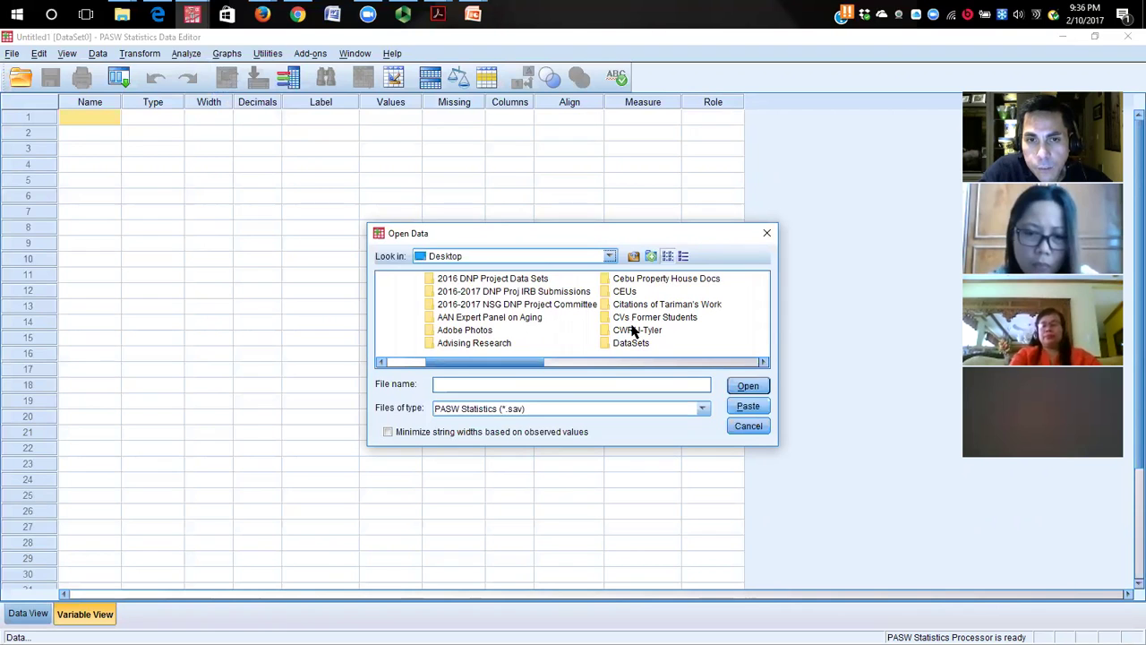
left_click(403, 367)
double_click(410, 345)
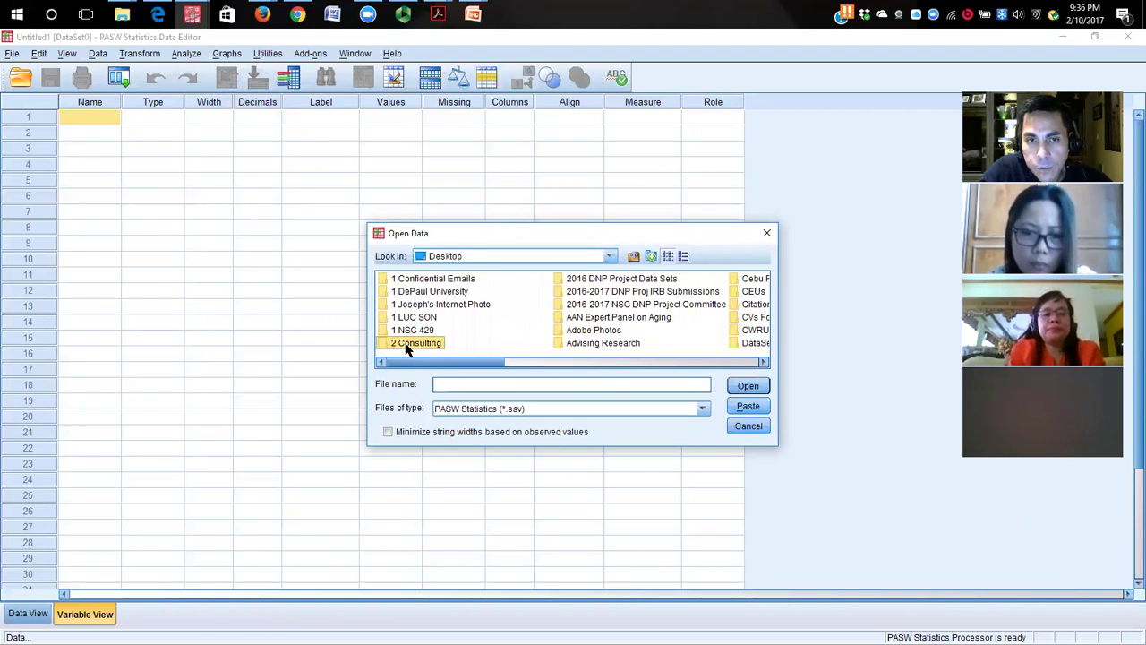
double_click(402, 319)
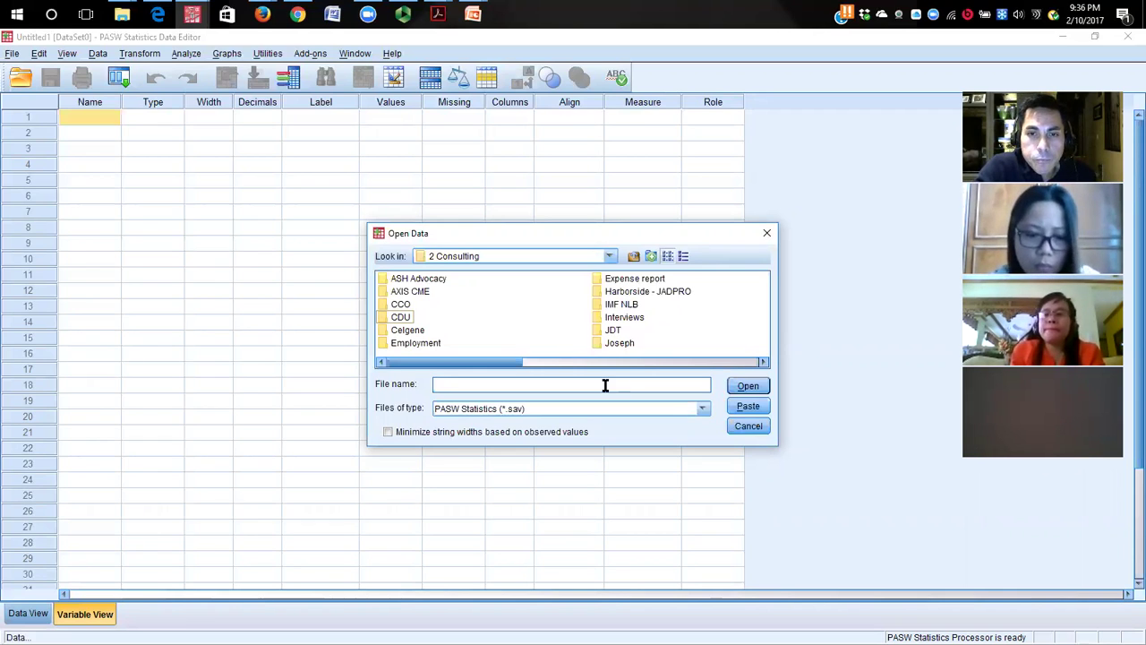
left_click(400, 317)
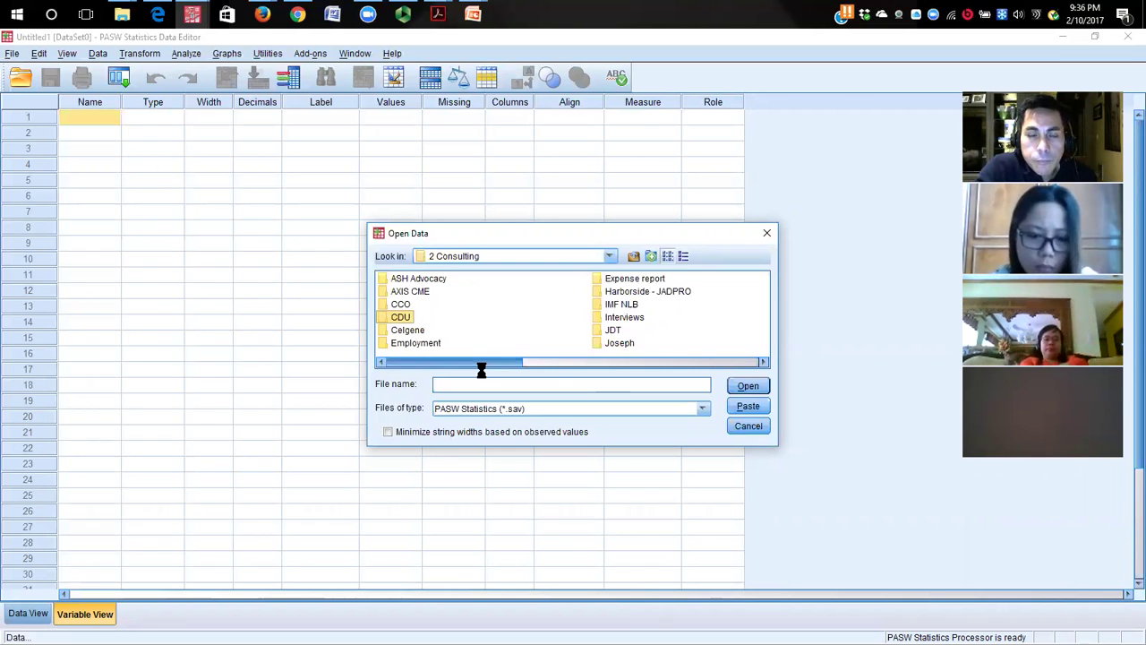
left_click(748, 385)
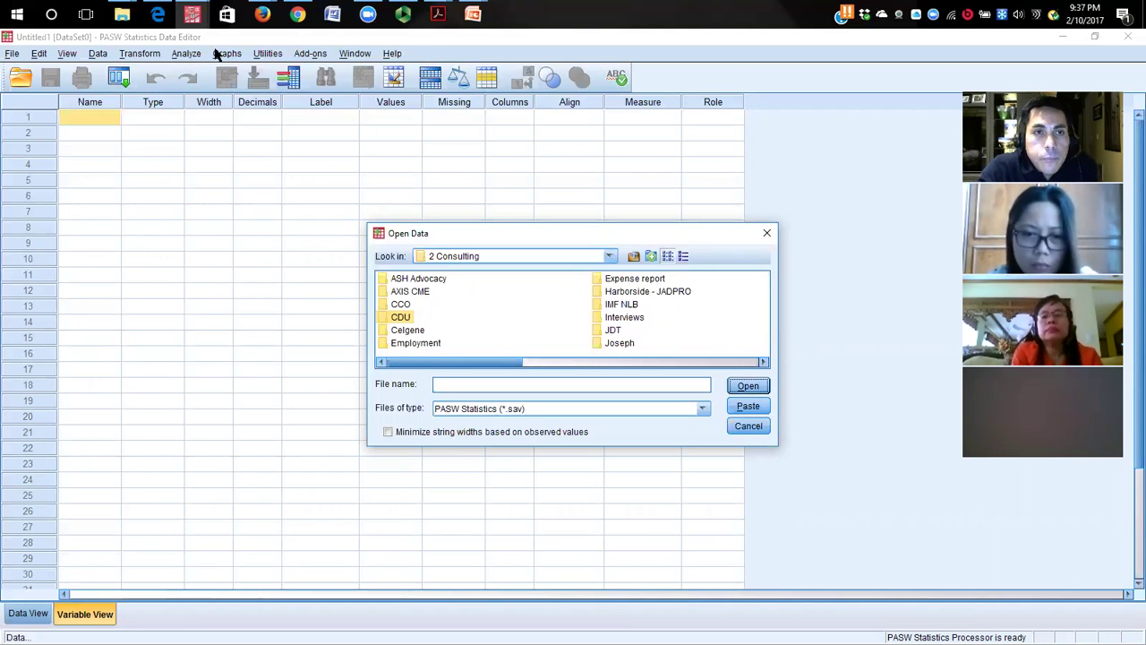
left_click(202, 18)
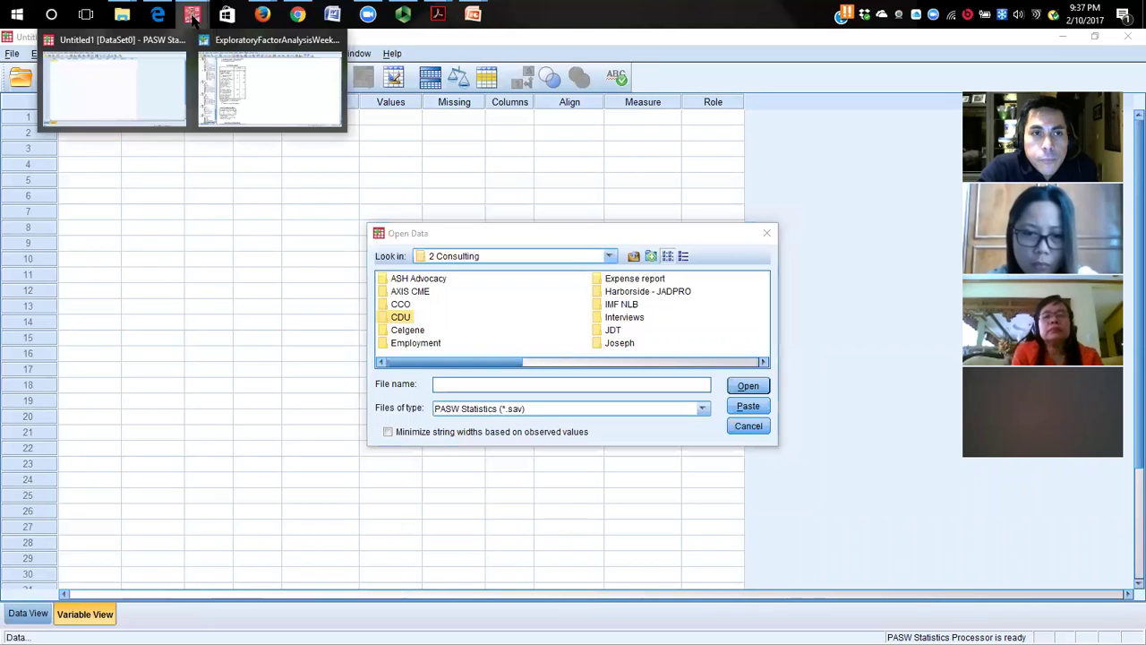
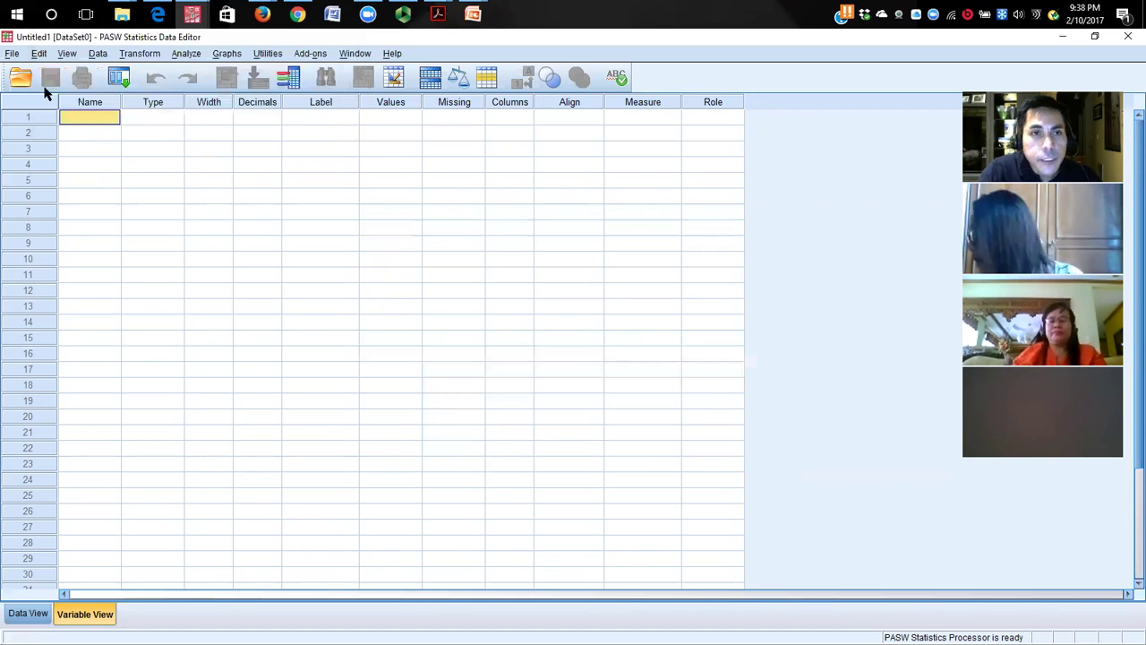
Restart opening a data file and try to enter the 2 Consulting folder on the Desktop
left_click(12, 55)
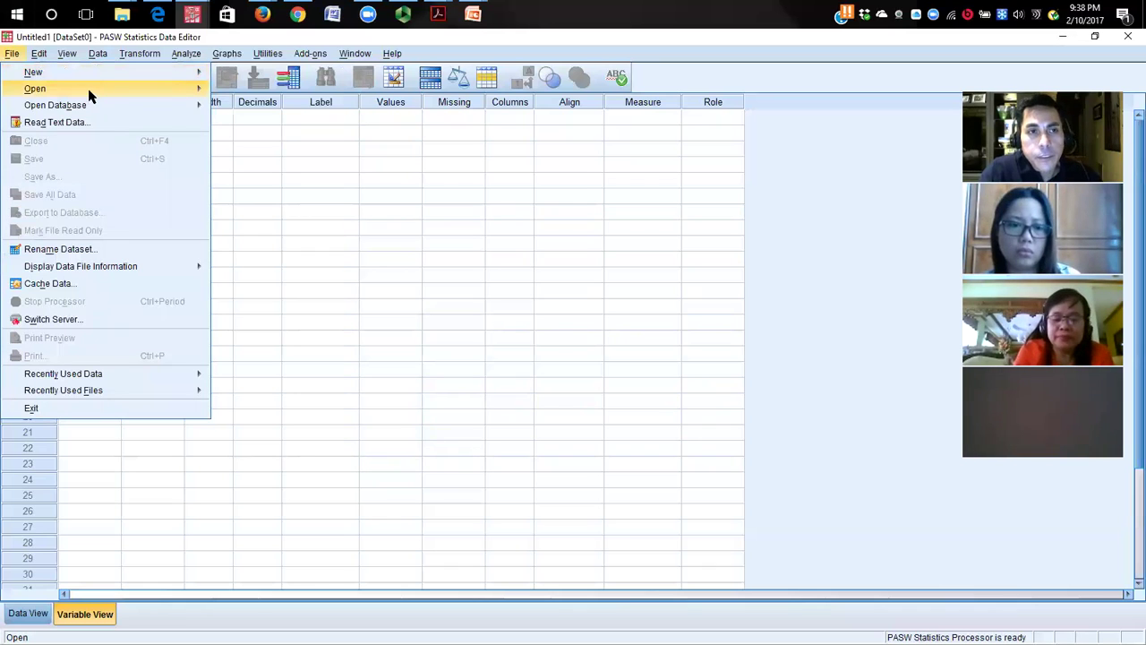
mouse_move(198, 89)
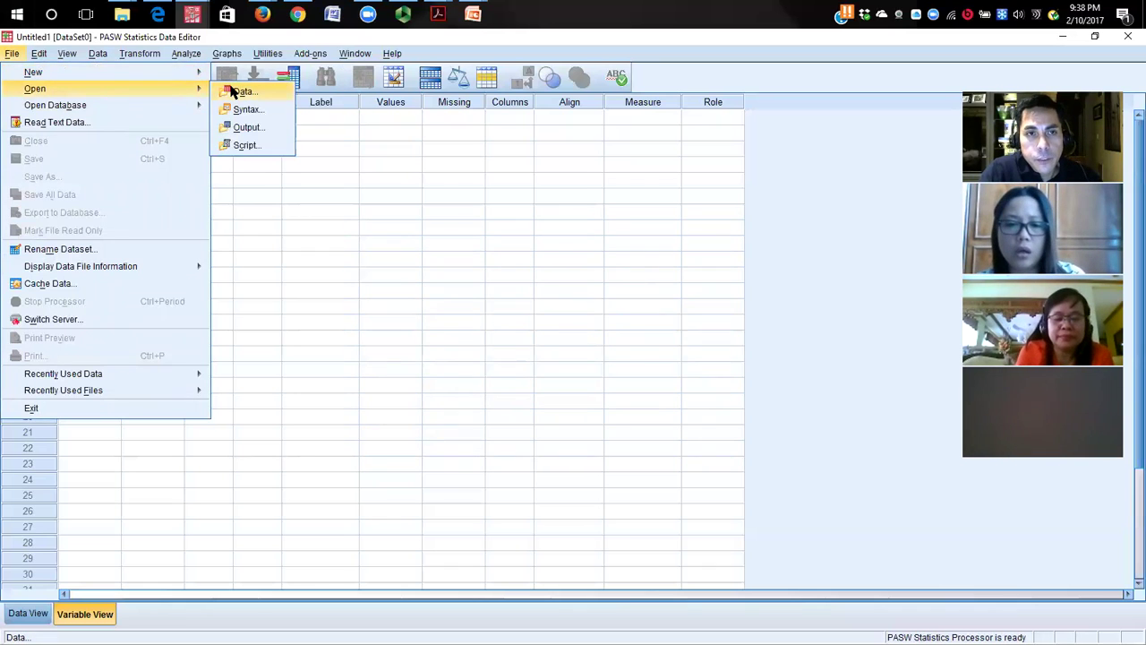
left_click(240, 92)
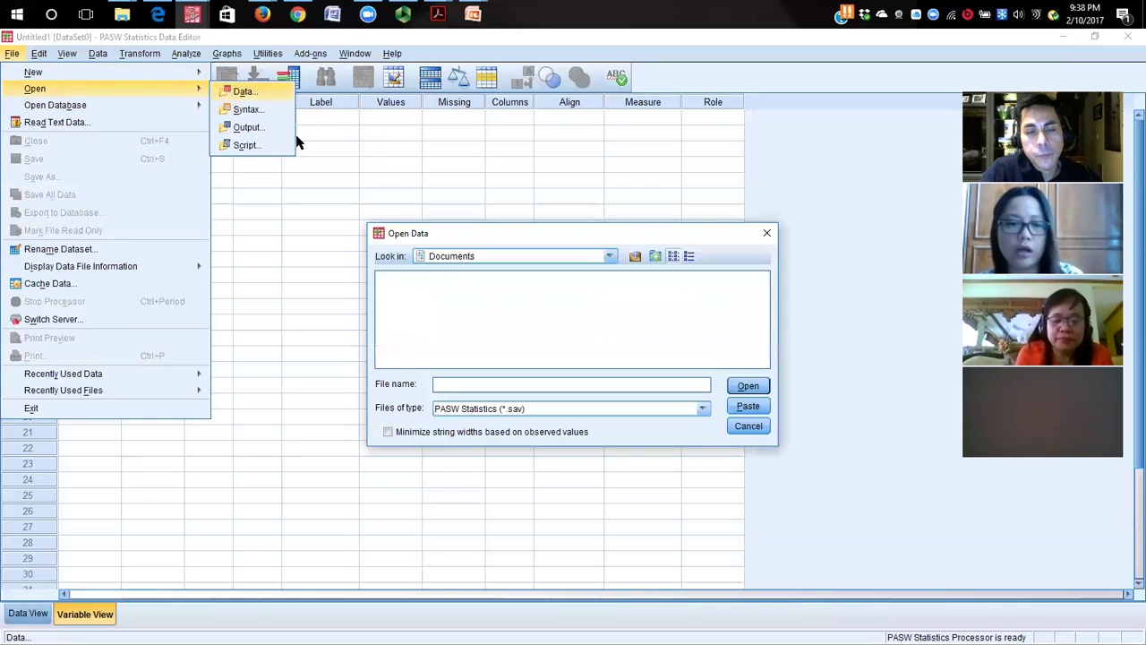
left_click(588, 263)
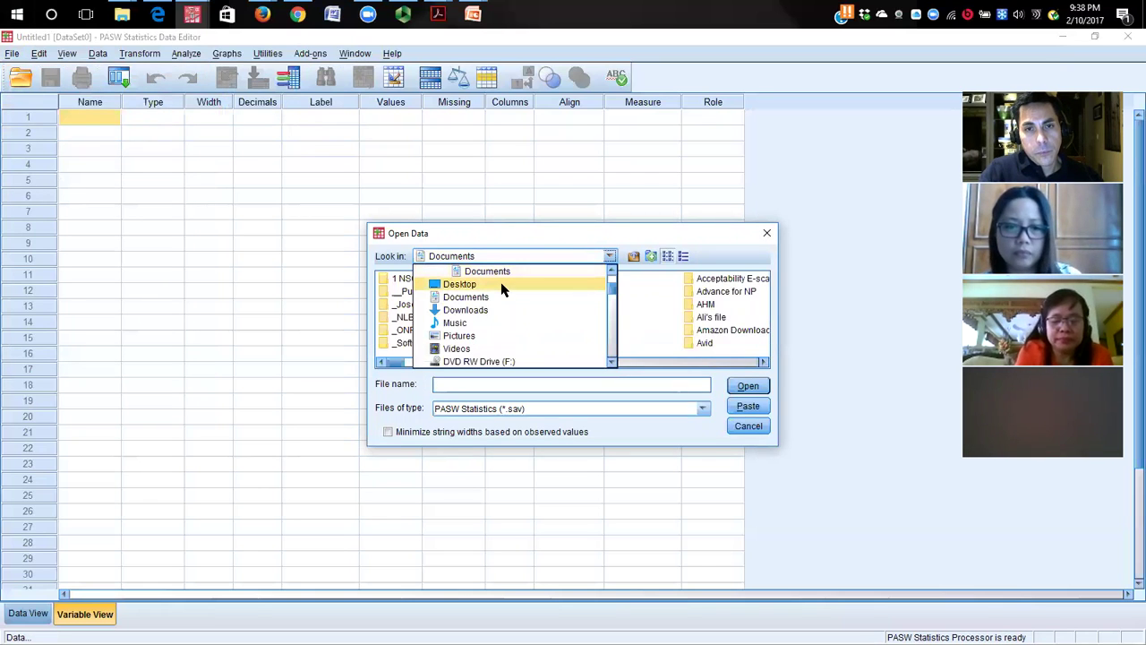
left_click(502, 286)
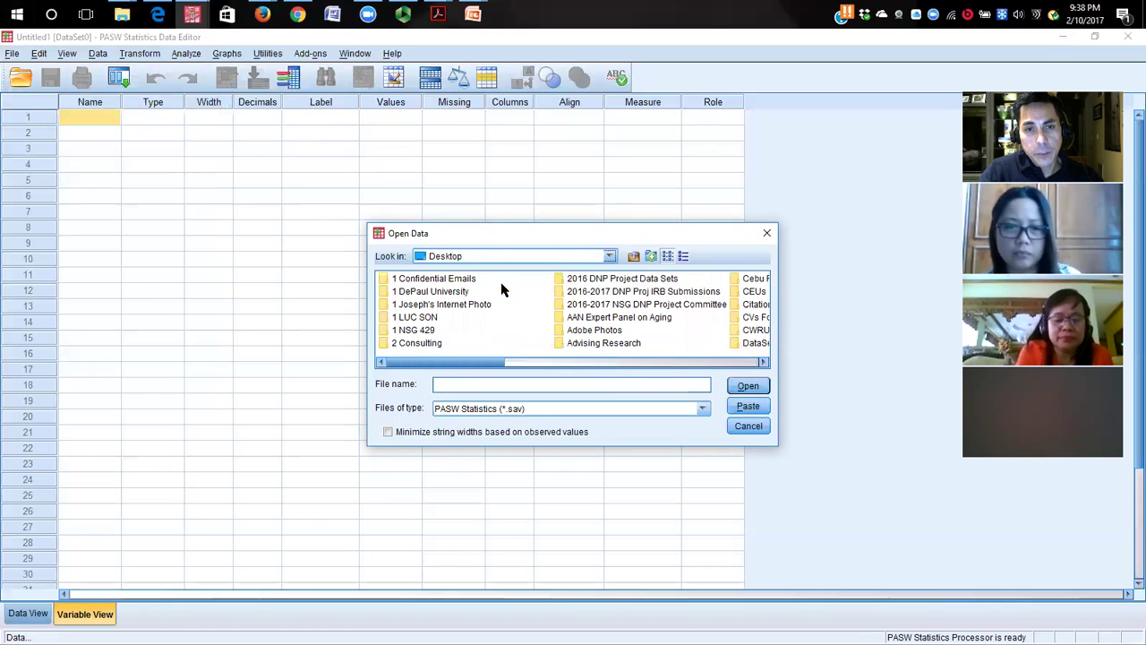
left_click(425, 346)
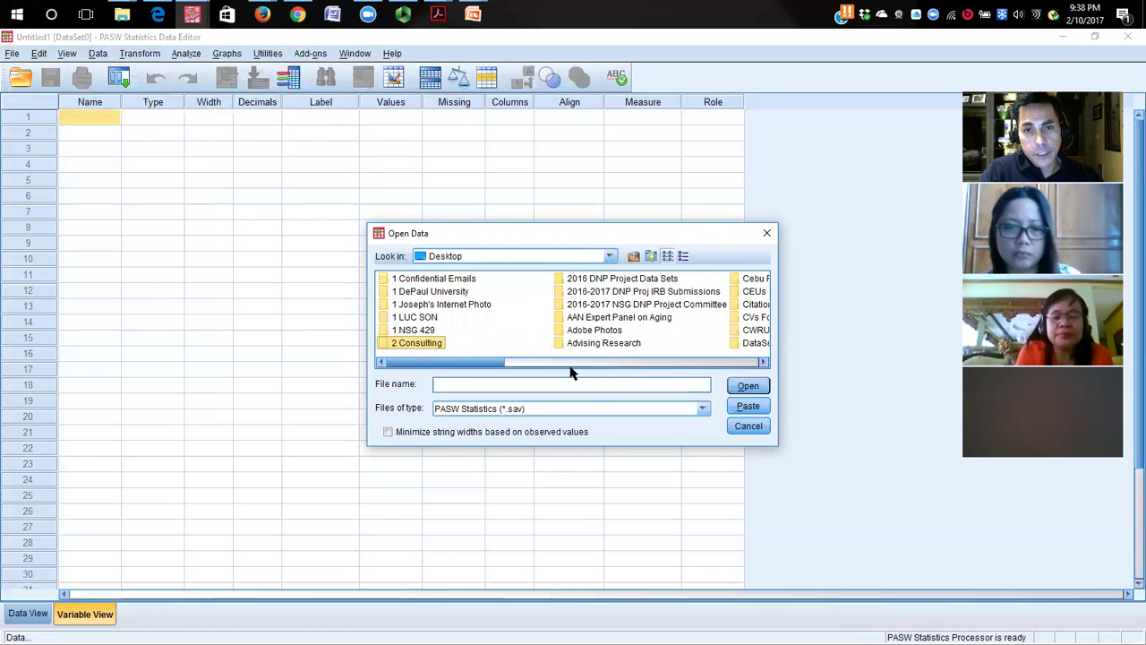
left_click(746, 386)
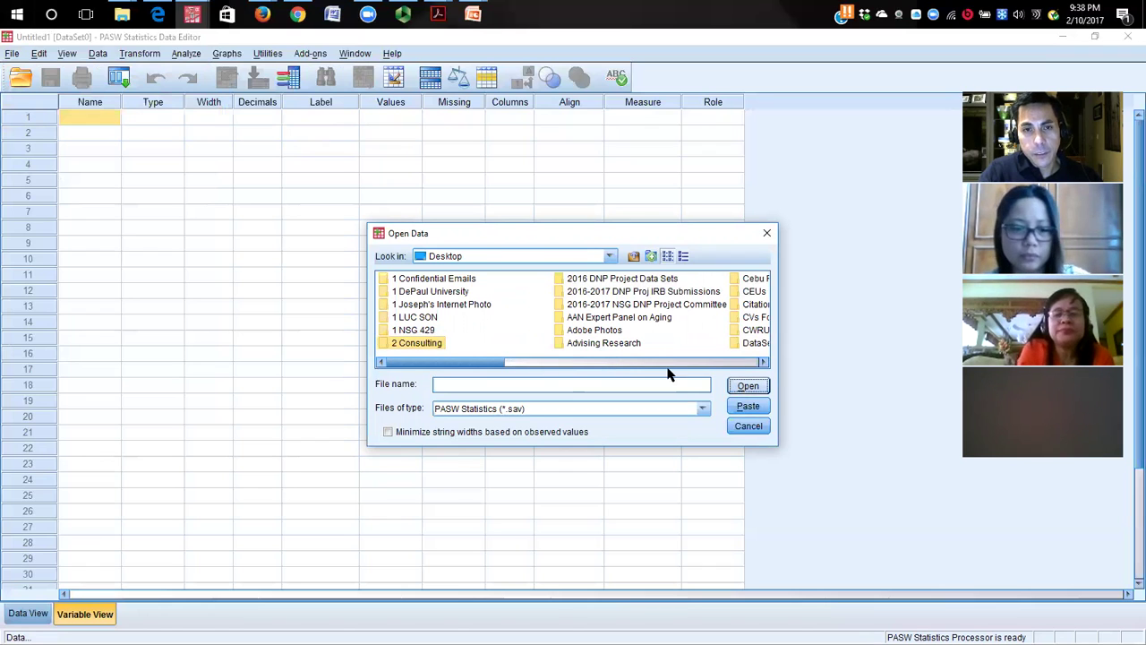
Retry opening the 2 Consulting folder in the Open Data dialog and close the dialog without loading a file
left_click(412, 345)
left_click(422, 337)
left_click(422, 333)
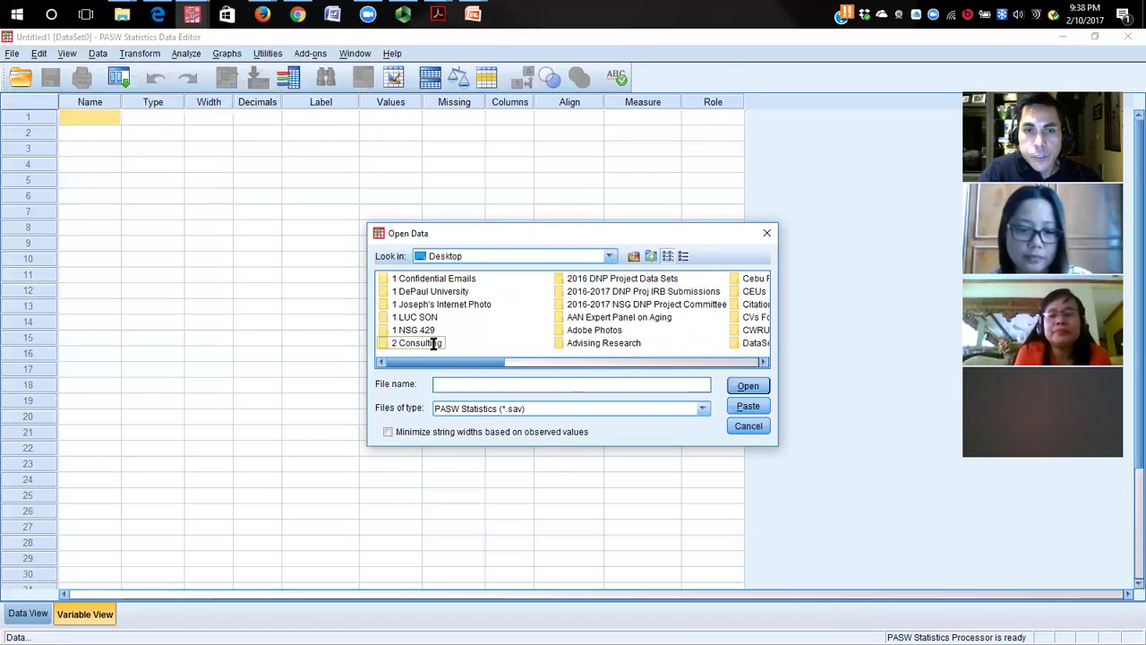
double_click(435, 343)
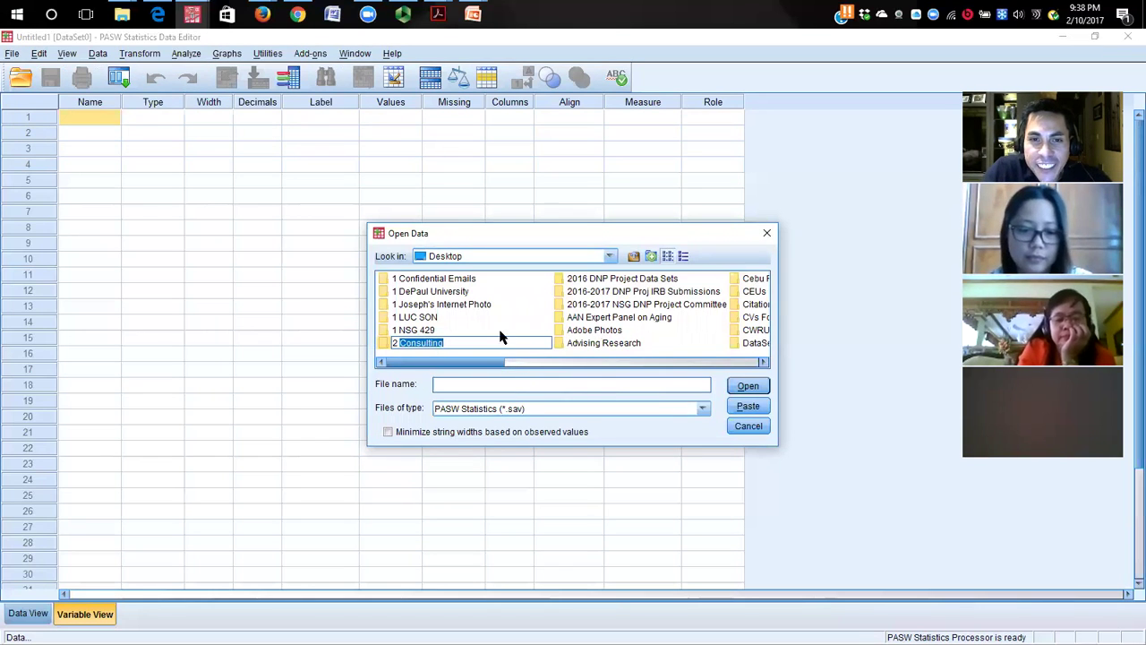
left_click(460, 329)
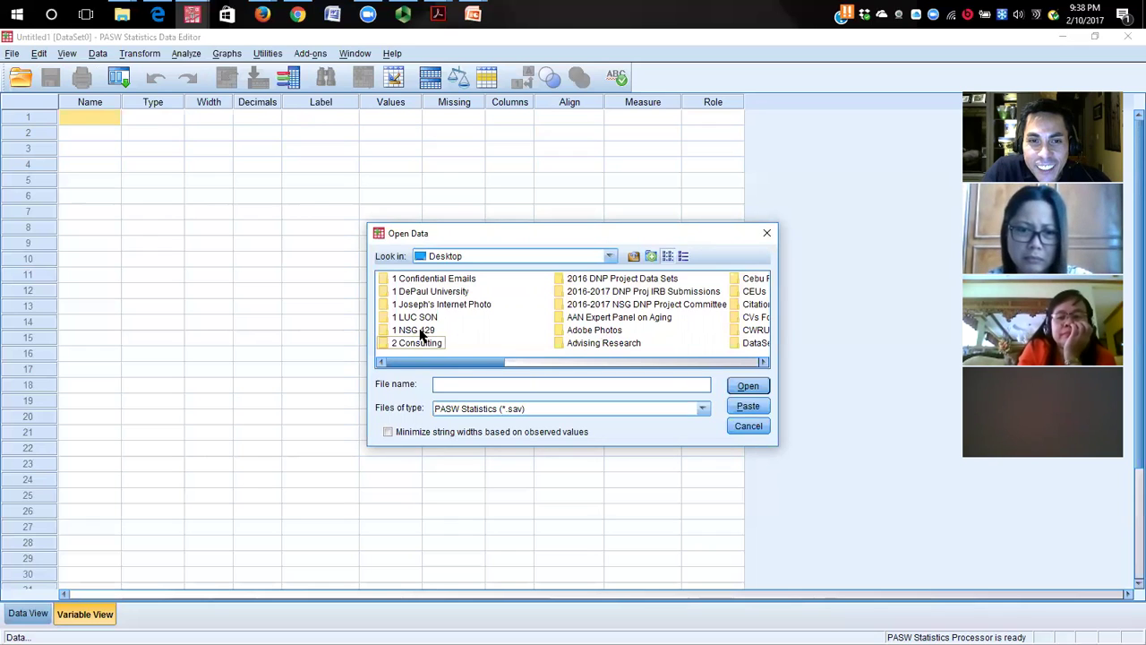
left_click(418, 344)
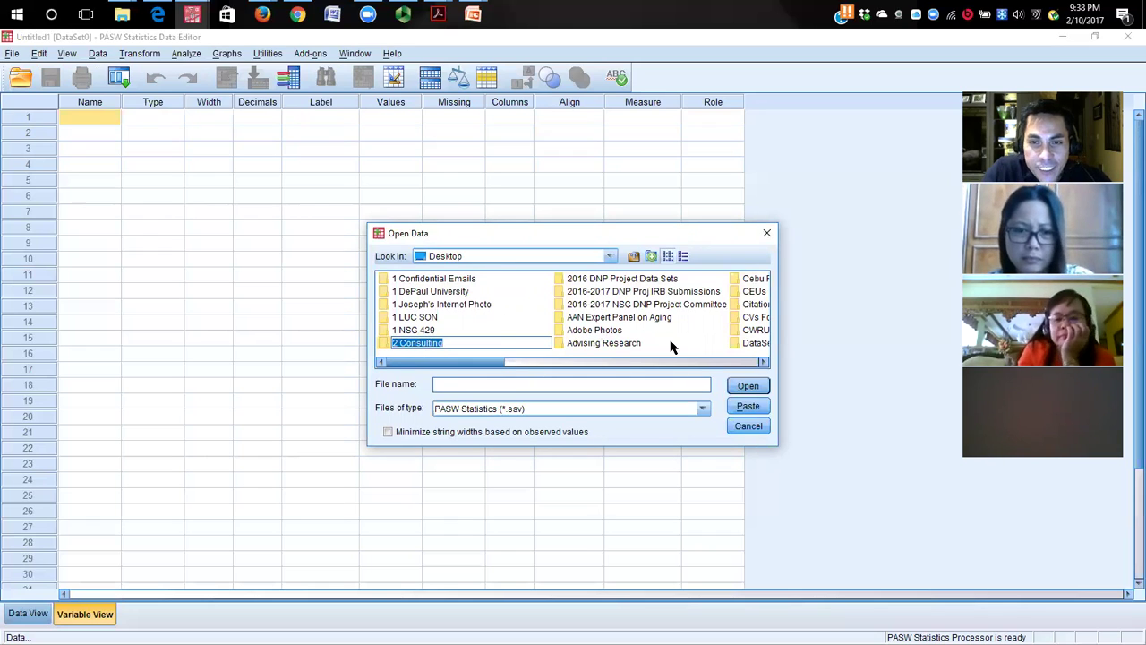
left_click(741, 386)
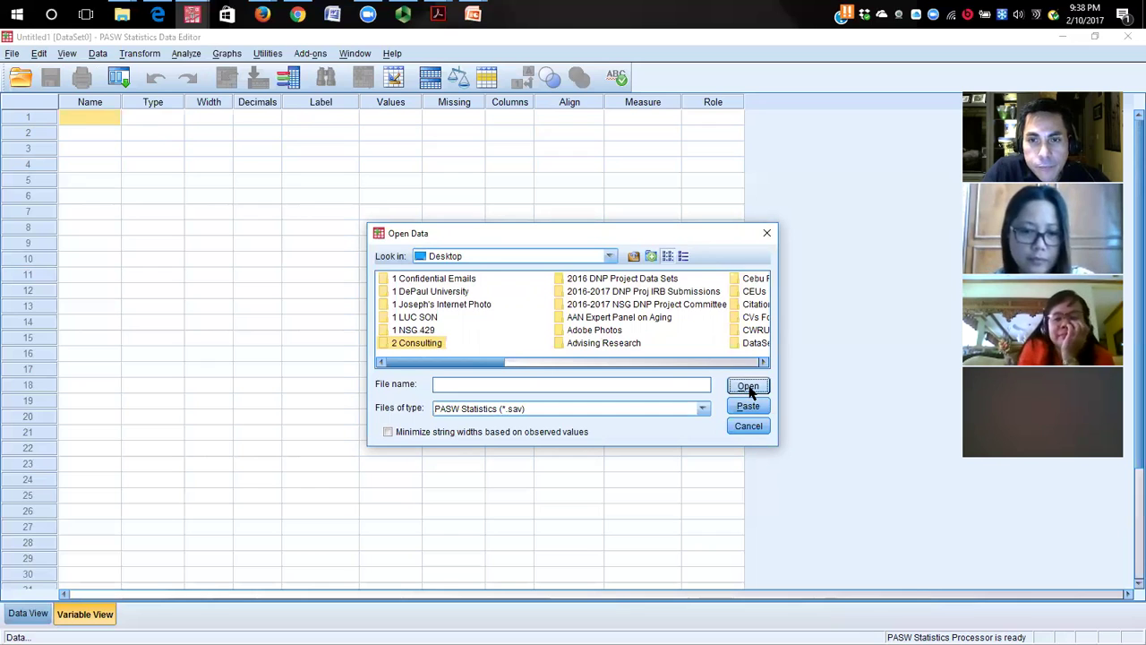
left_click(768, 235)
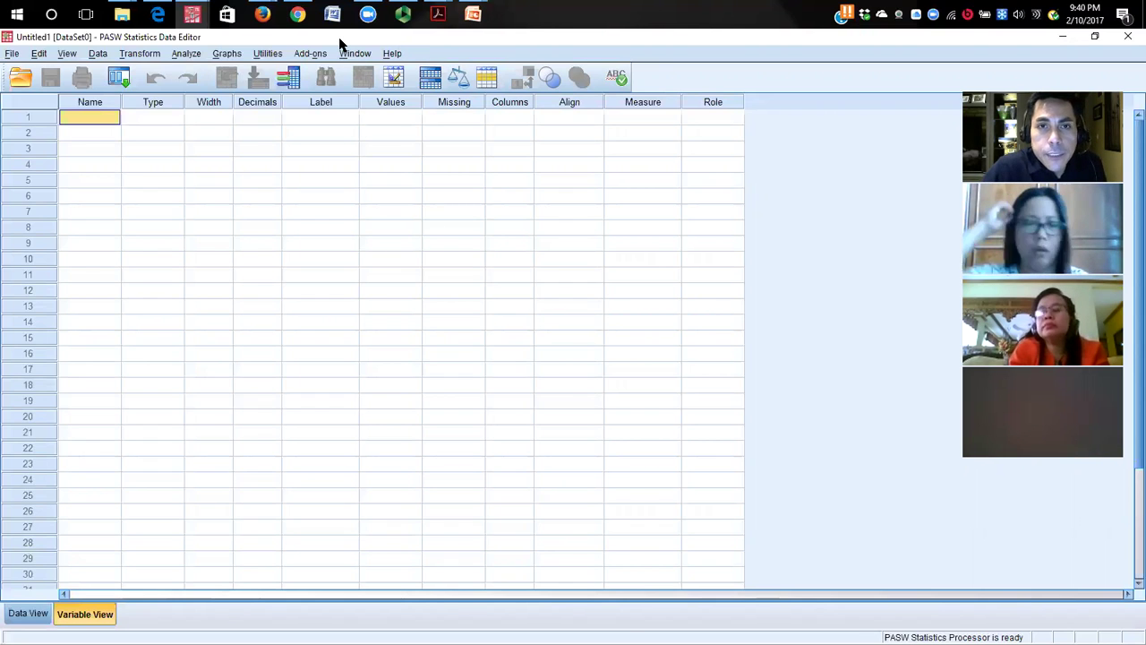
left_click(518, 78)
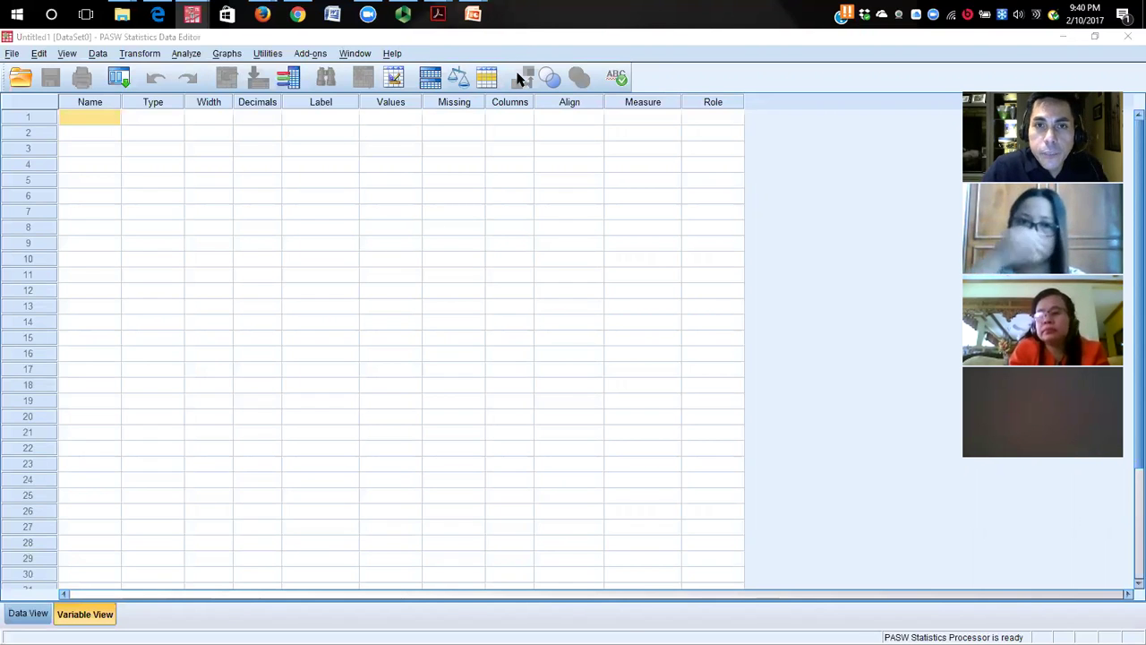